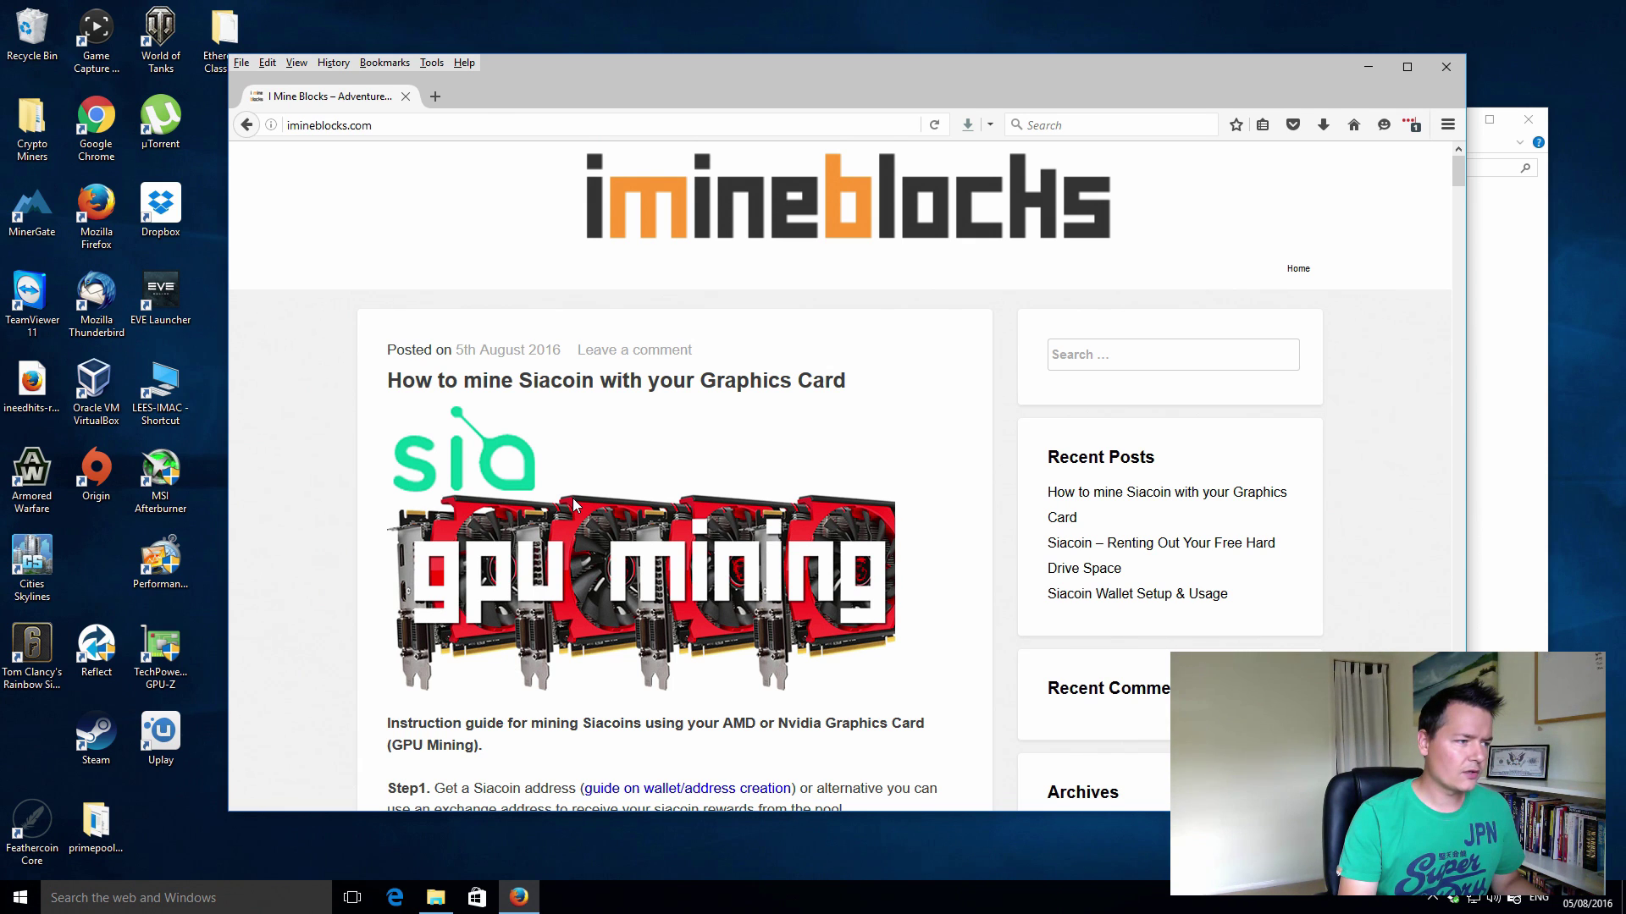
- Download the Marlin Siacoin Miner linked in Step 2 of the Siacoin graphics card mining guide
scroll(573, 499, "down", 3)
scroll(572, 505, "up", 5)
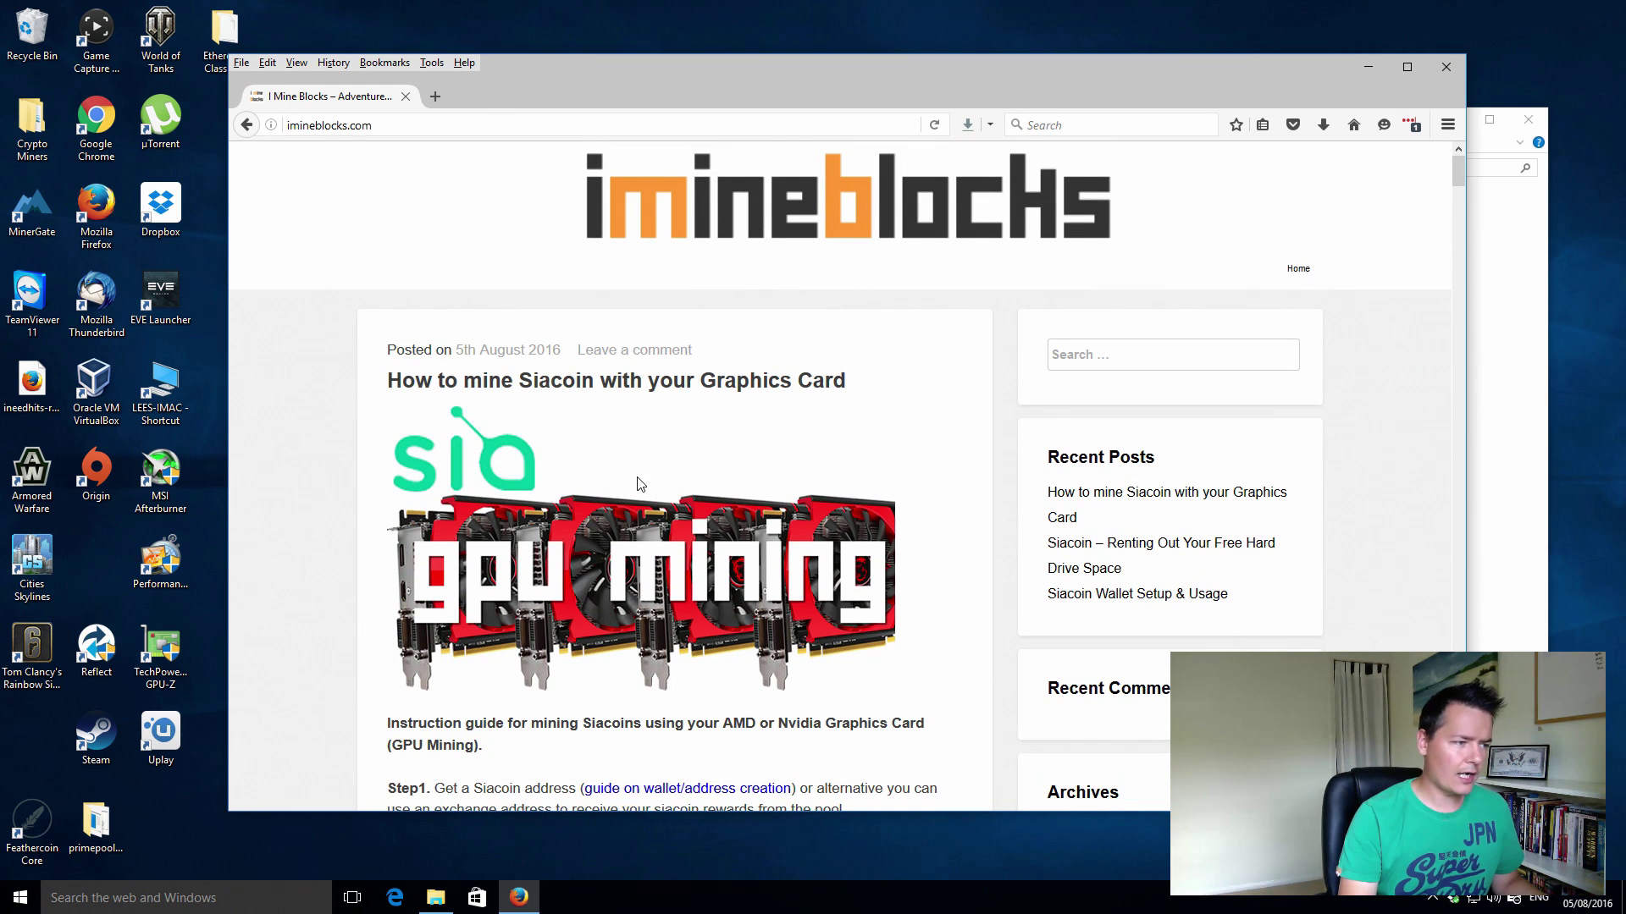
scroll(642, 483, "down", 4)
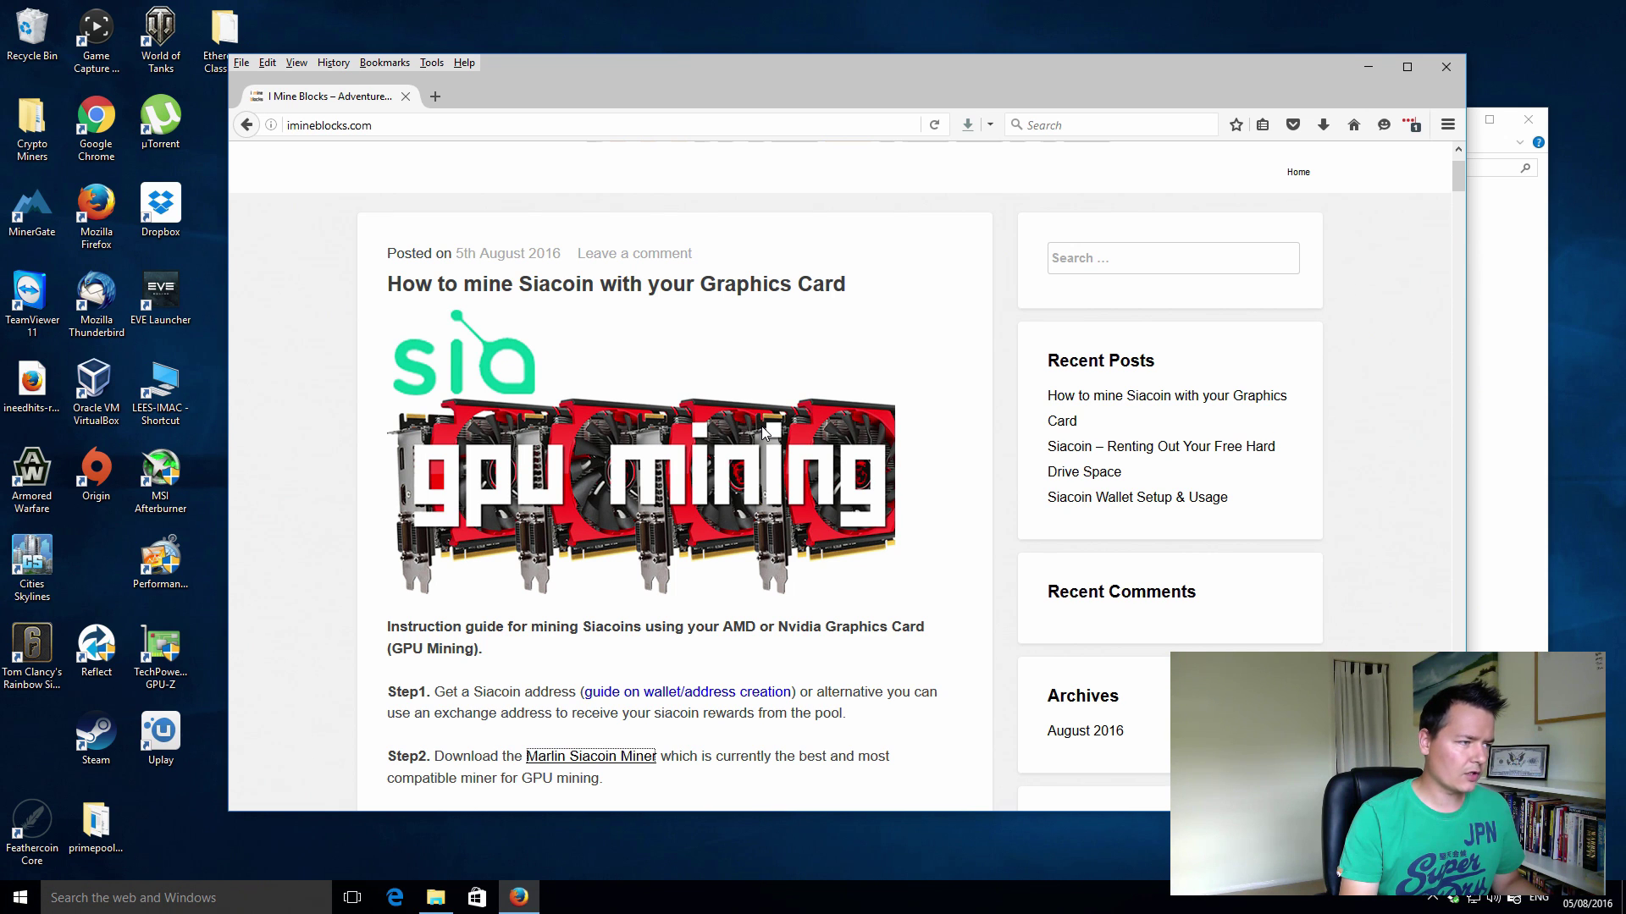
scroll(765, 432, "down", 2)
scroll(760, 439, "down", 3)
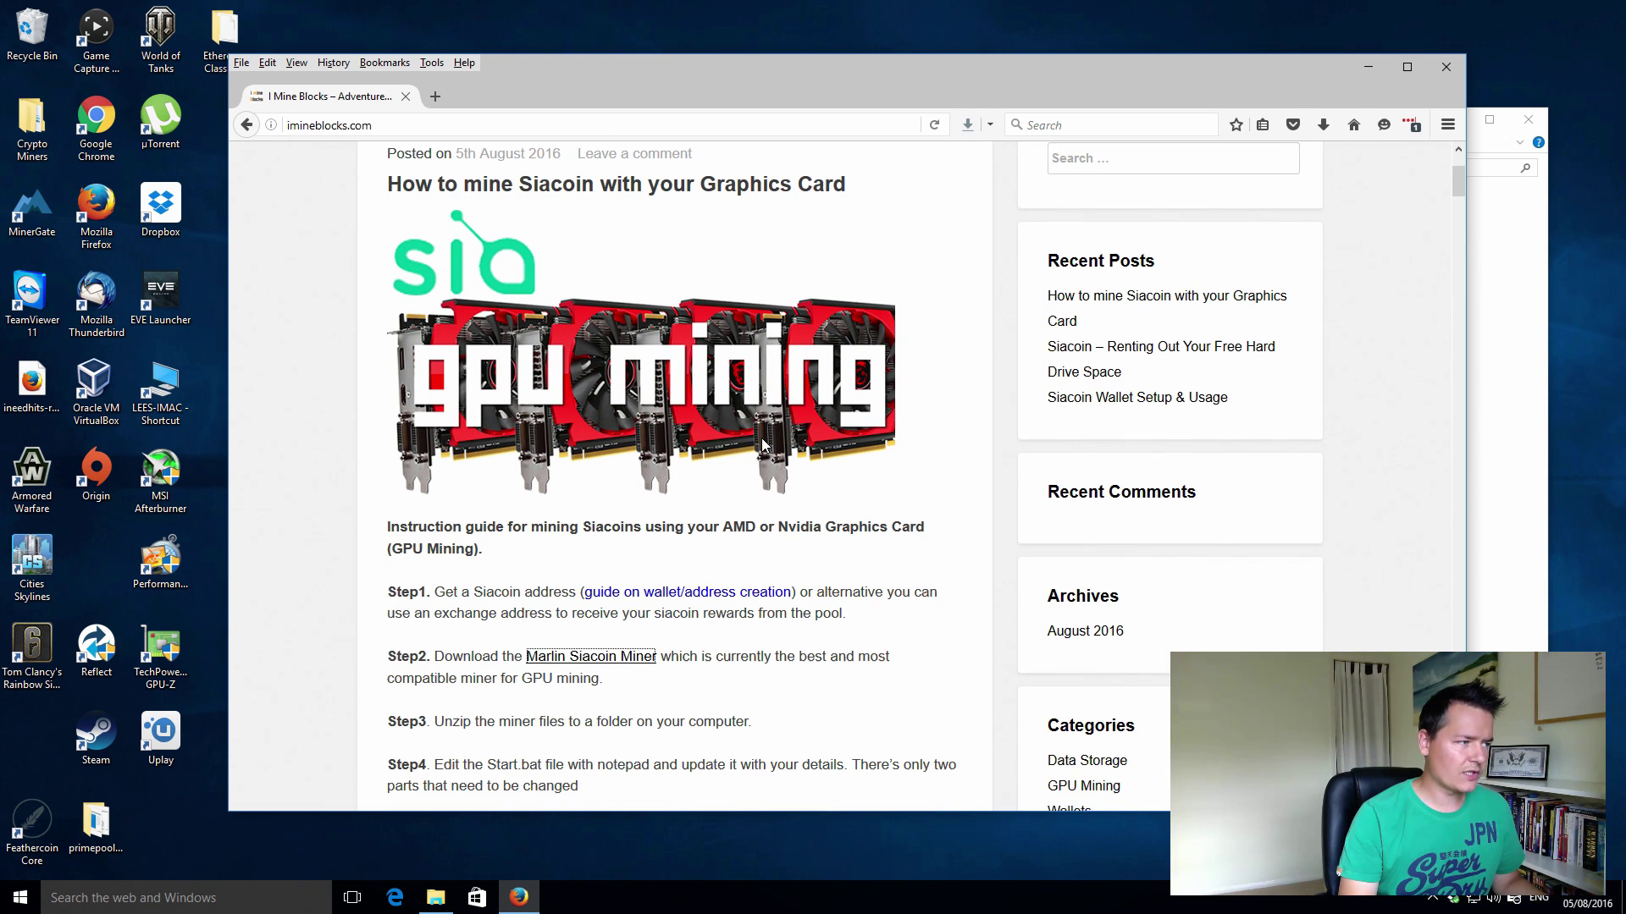
scroll(544, 385, "up", 5)
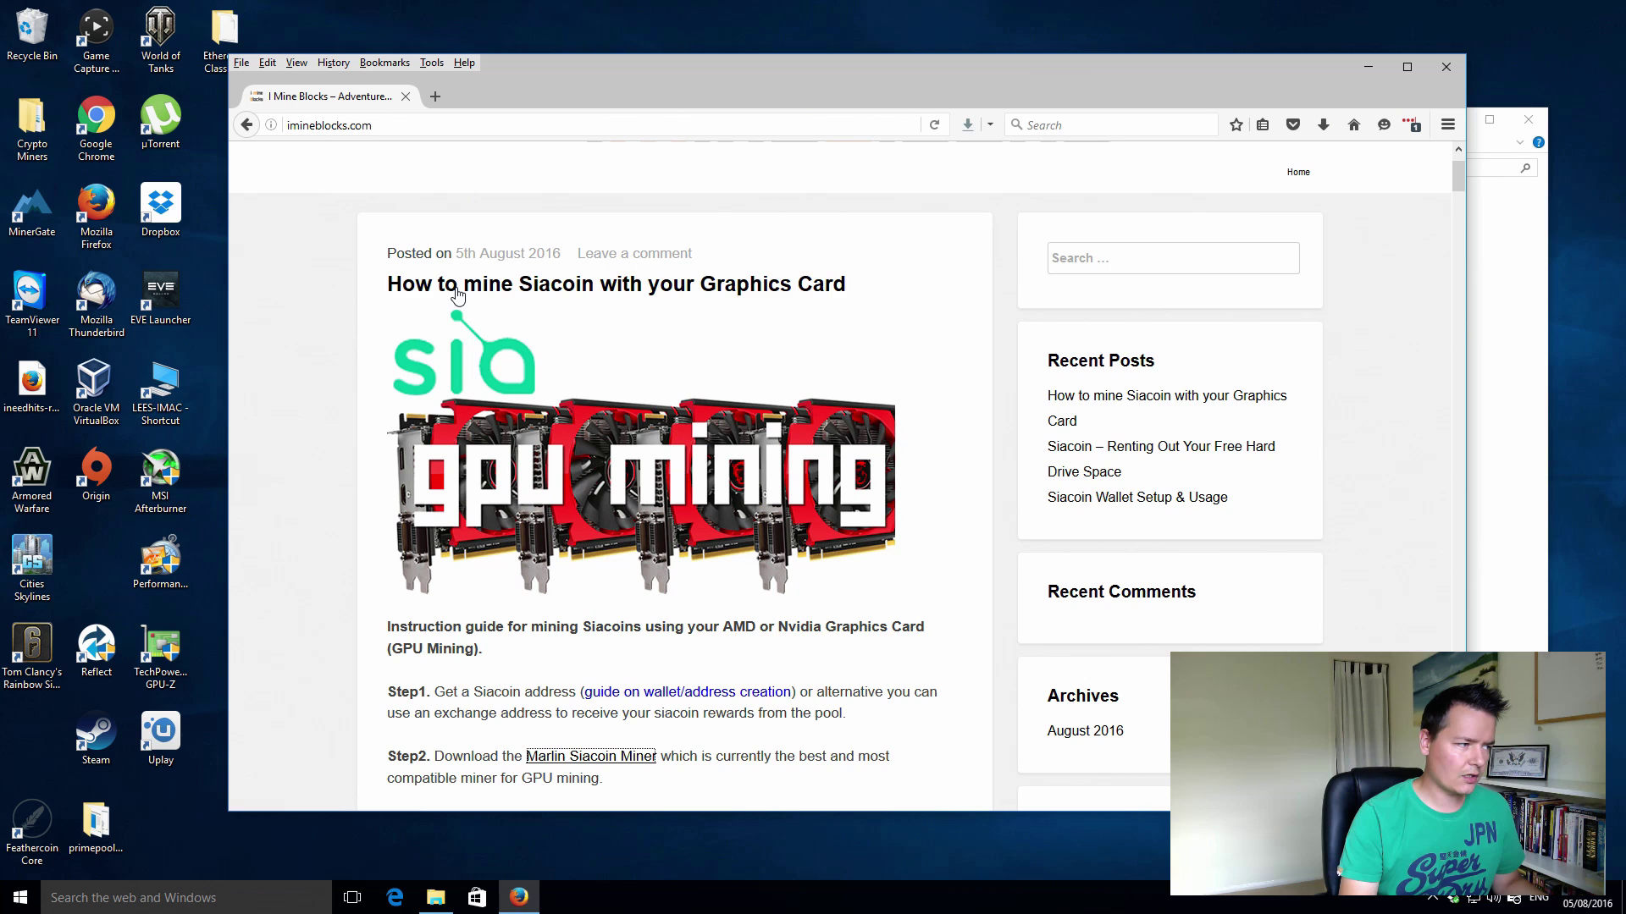
scroll(479, 354, "down", 5)
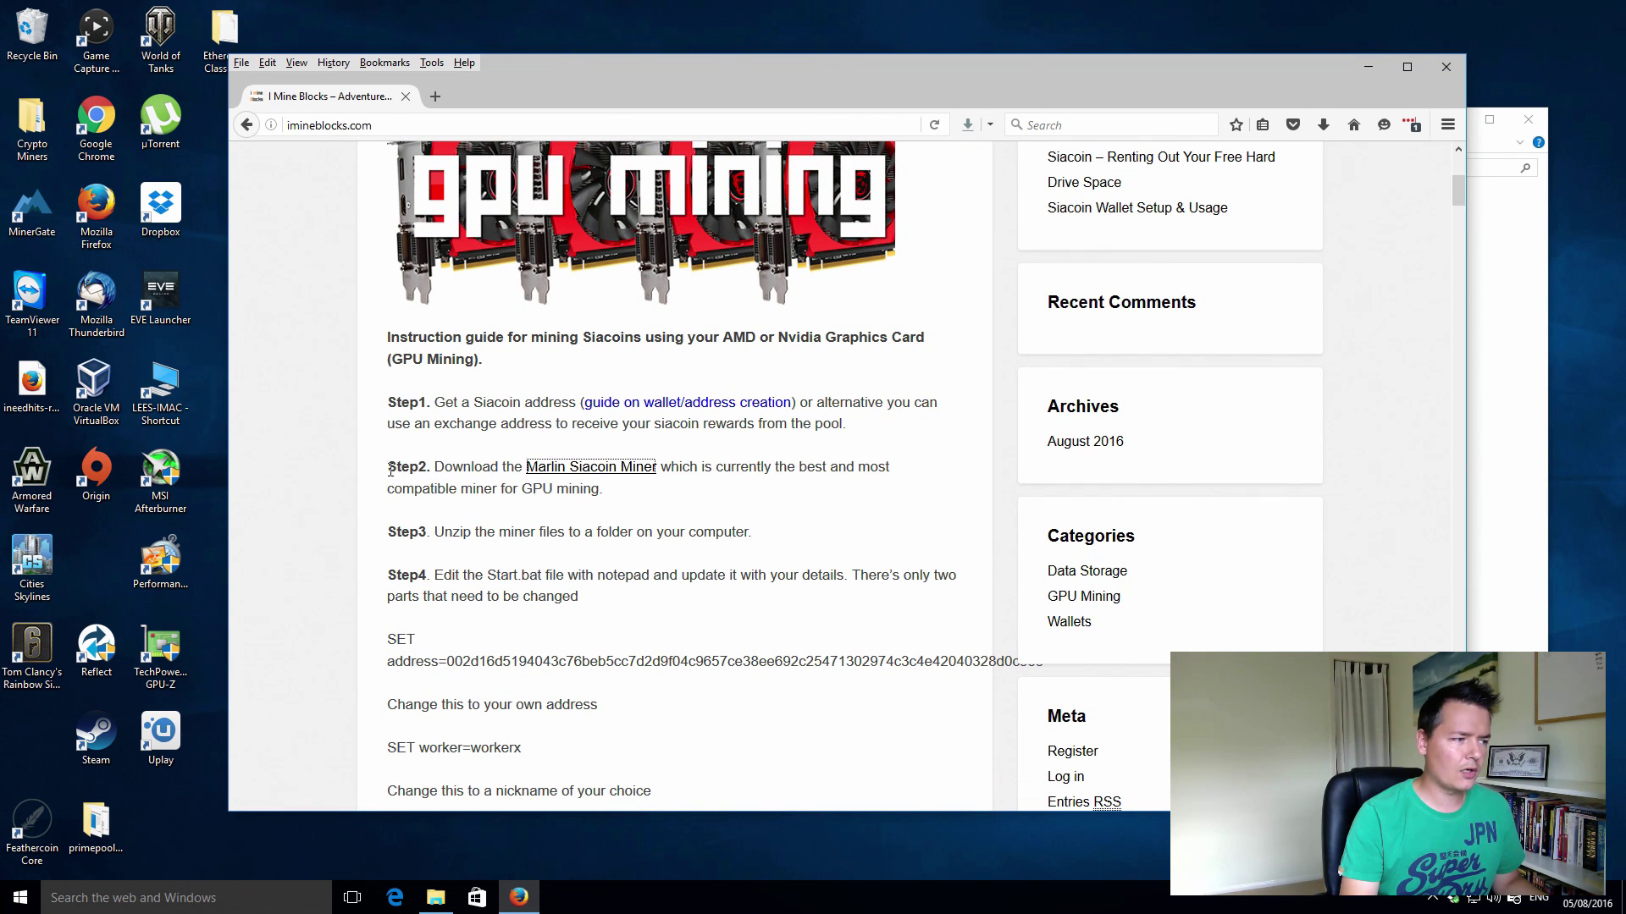
left_click(636, 475)
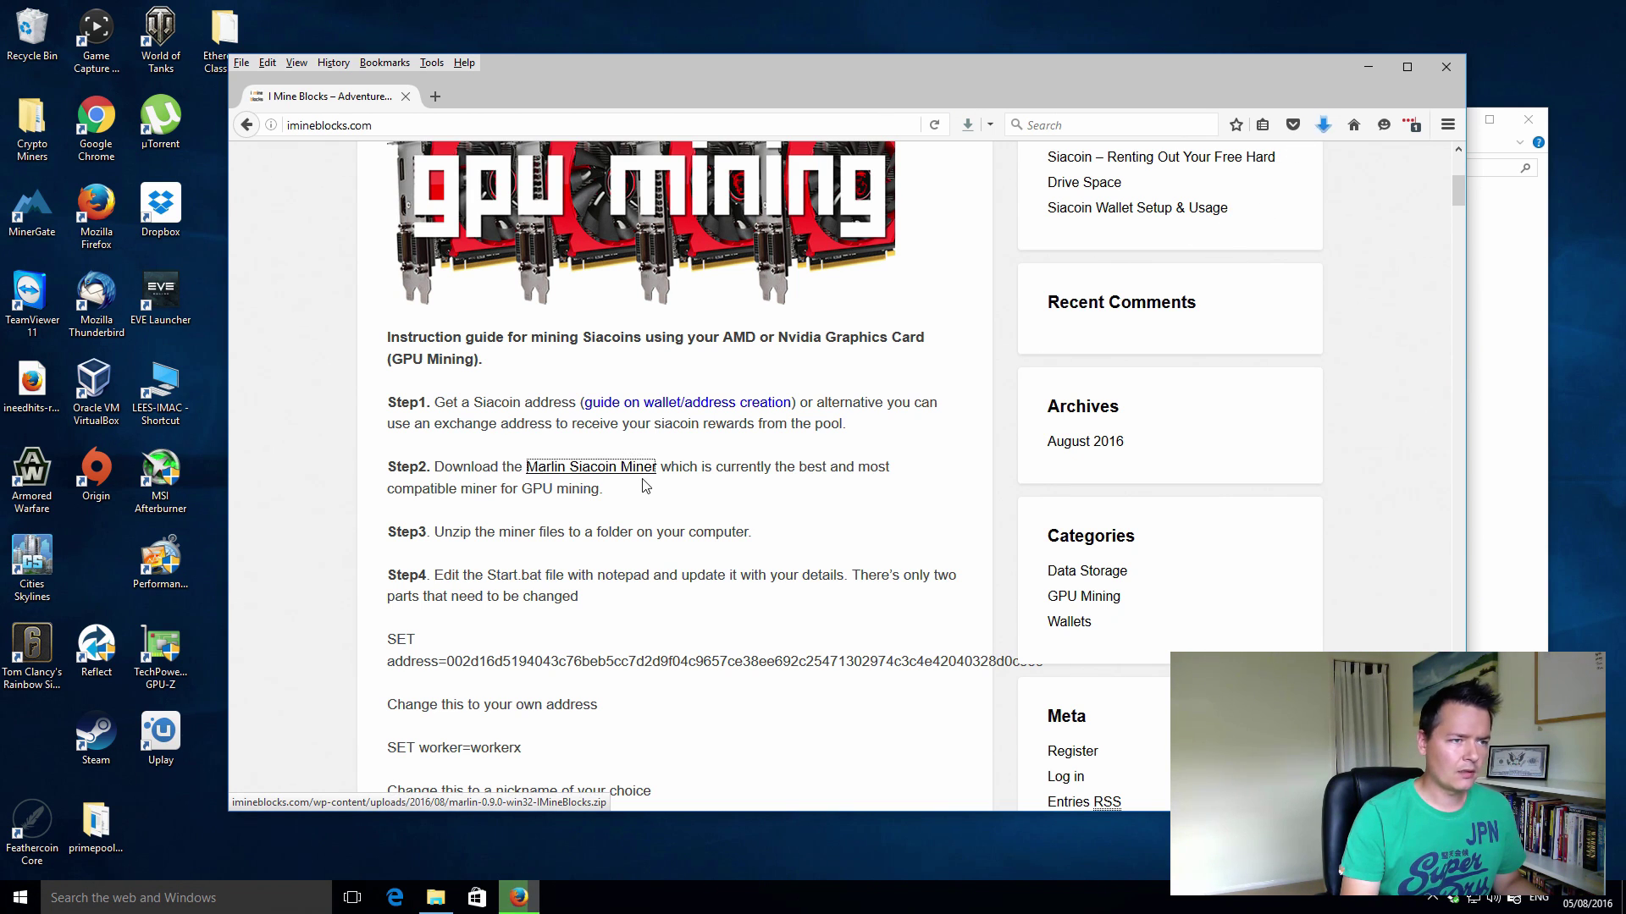
- Show the newest marlin-0.9.0-win32-IMineBlocks.zip download in its folder and extract the archive directly into Downloads
left_click(1323, 124)
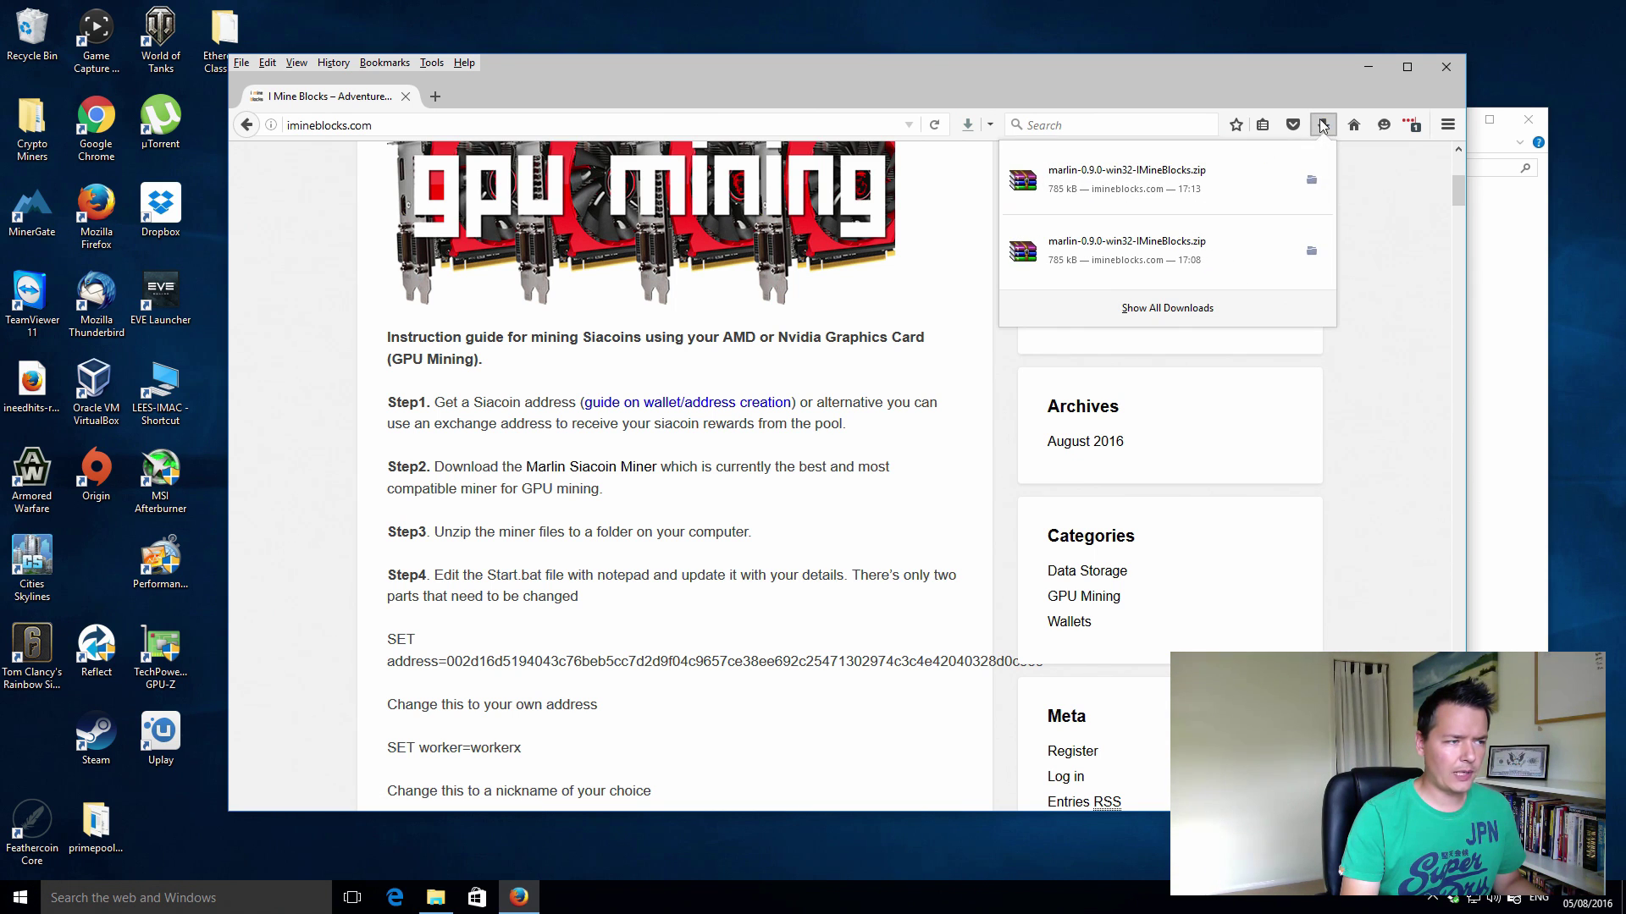
left_click(1311, 181)
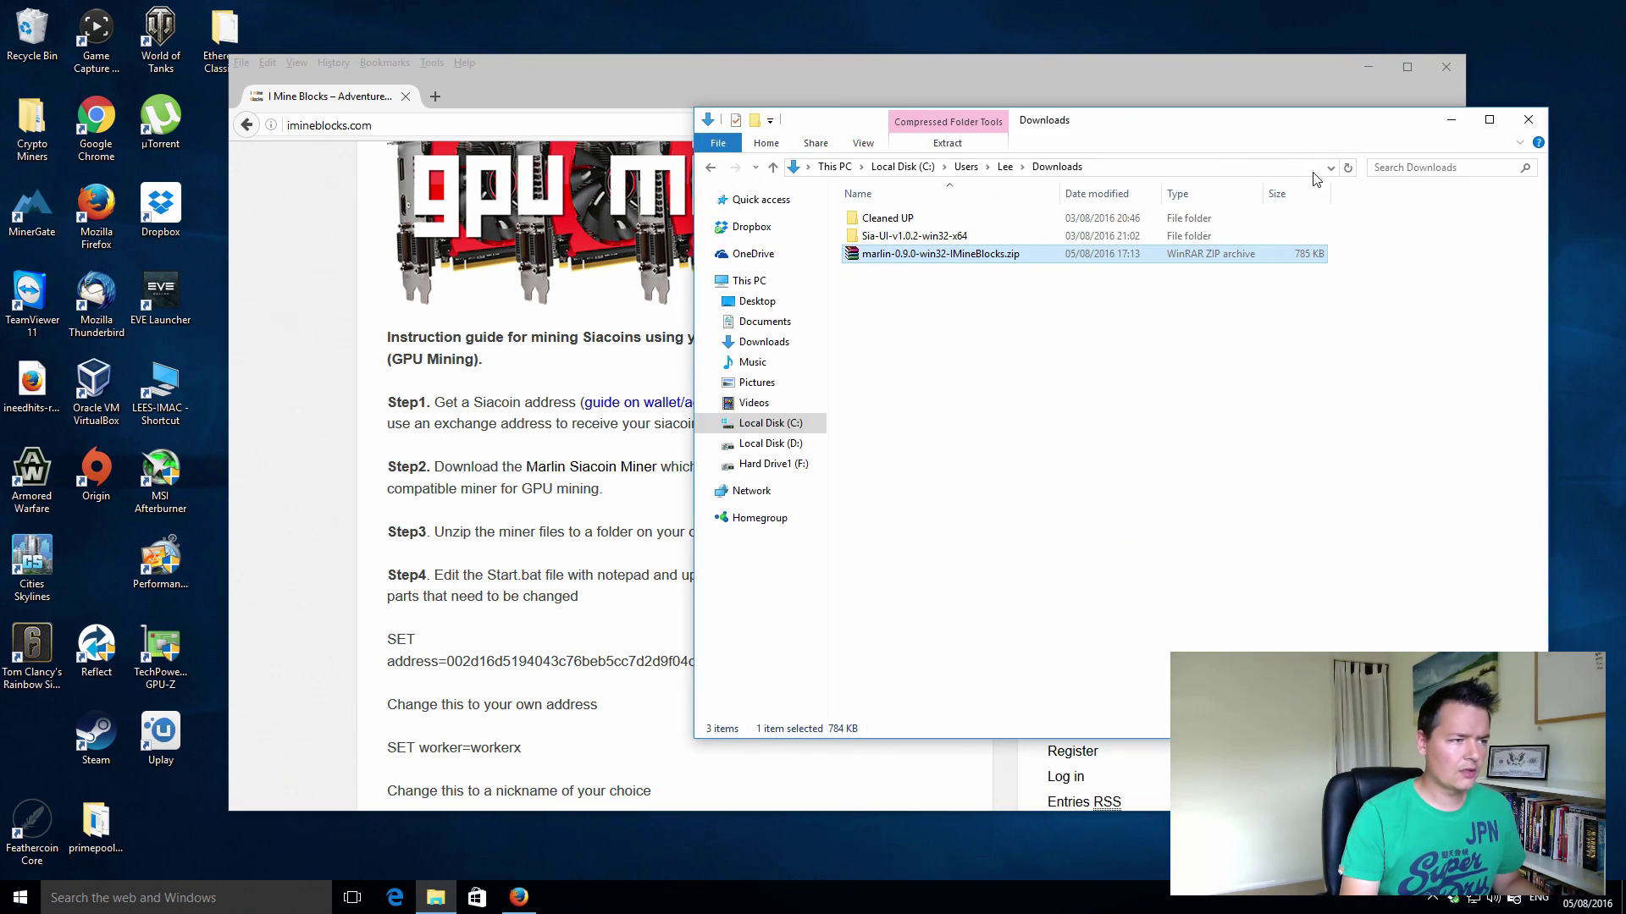
left_click(920, 256)
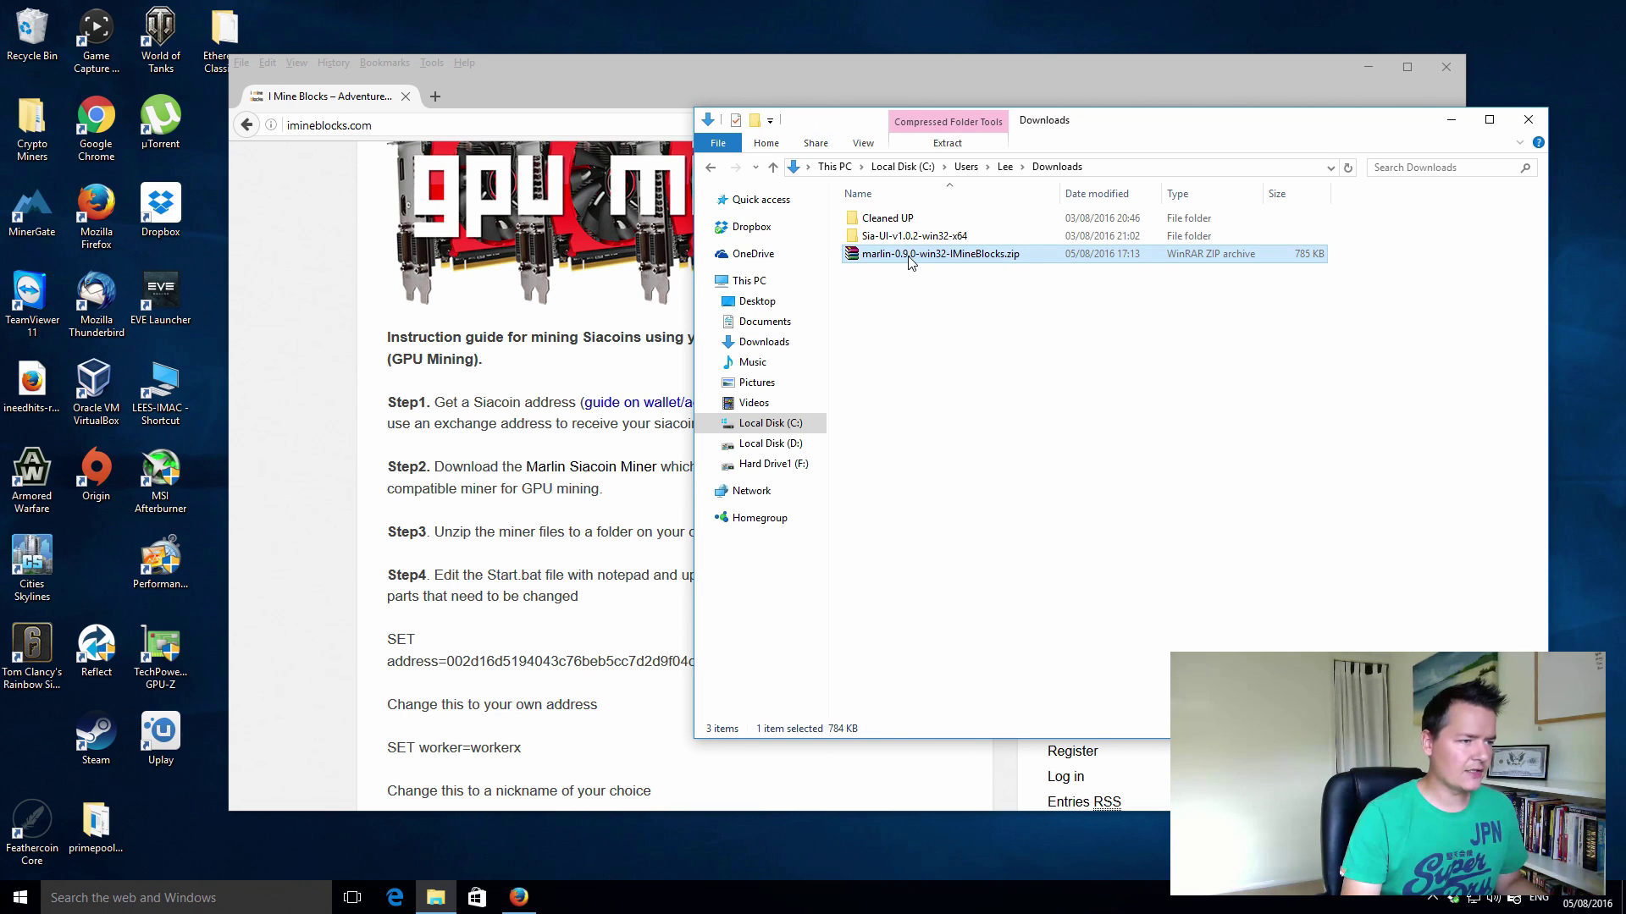
left_click(933, 283)
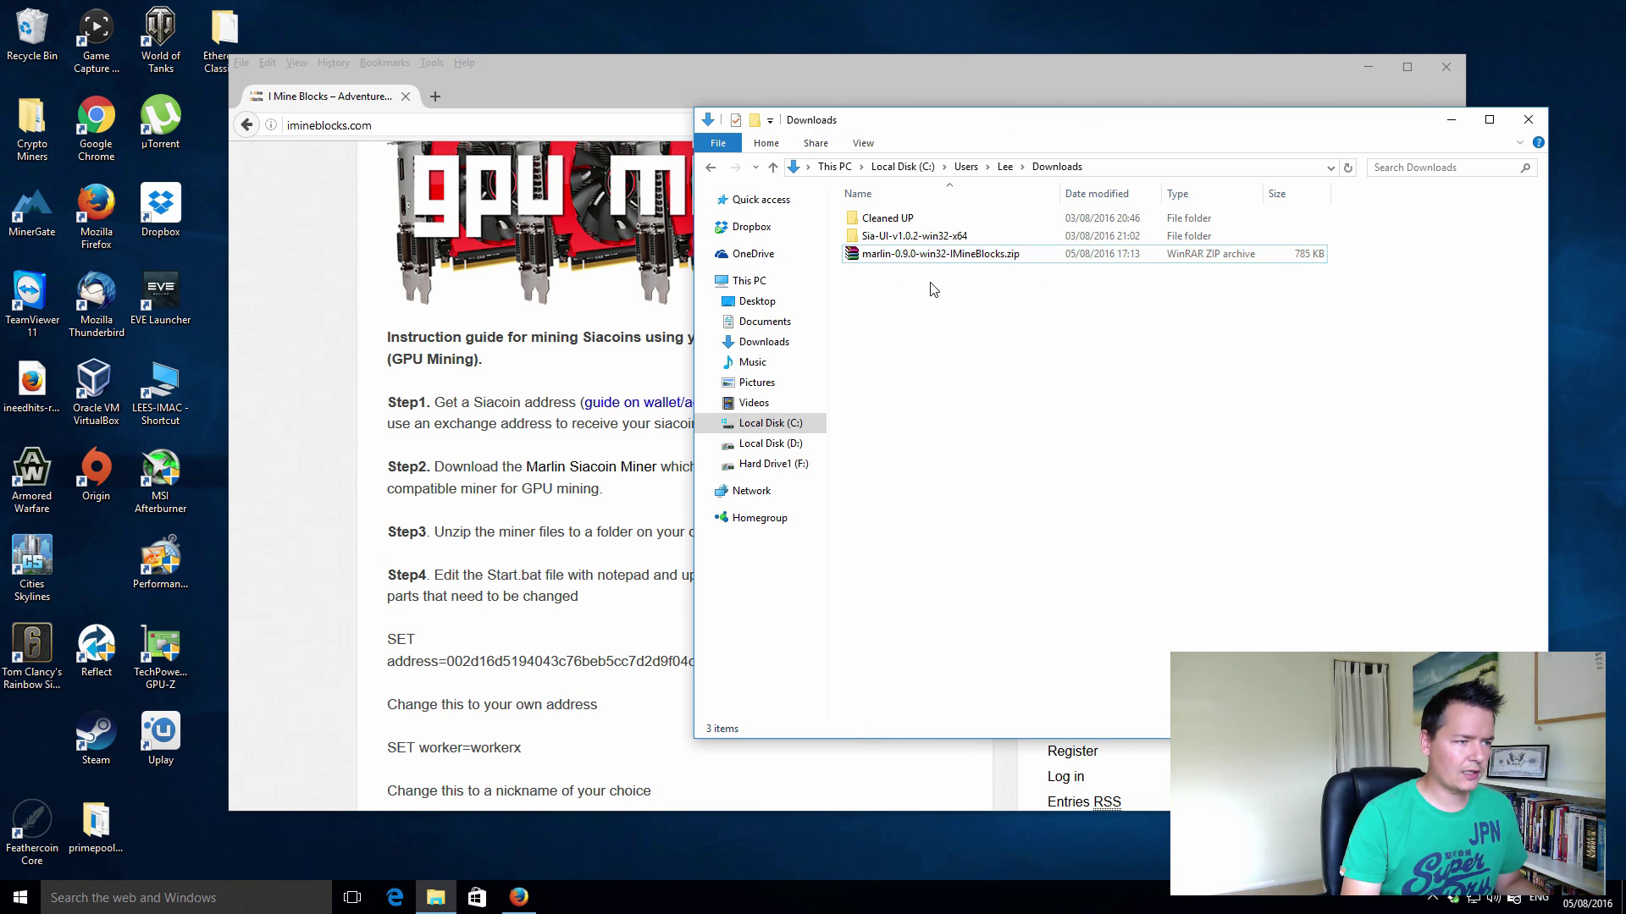
left_click(937, 257)
right_click(937, 262)
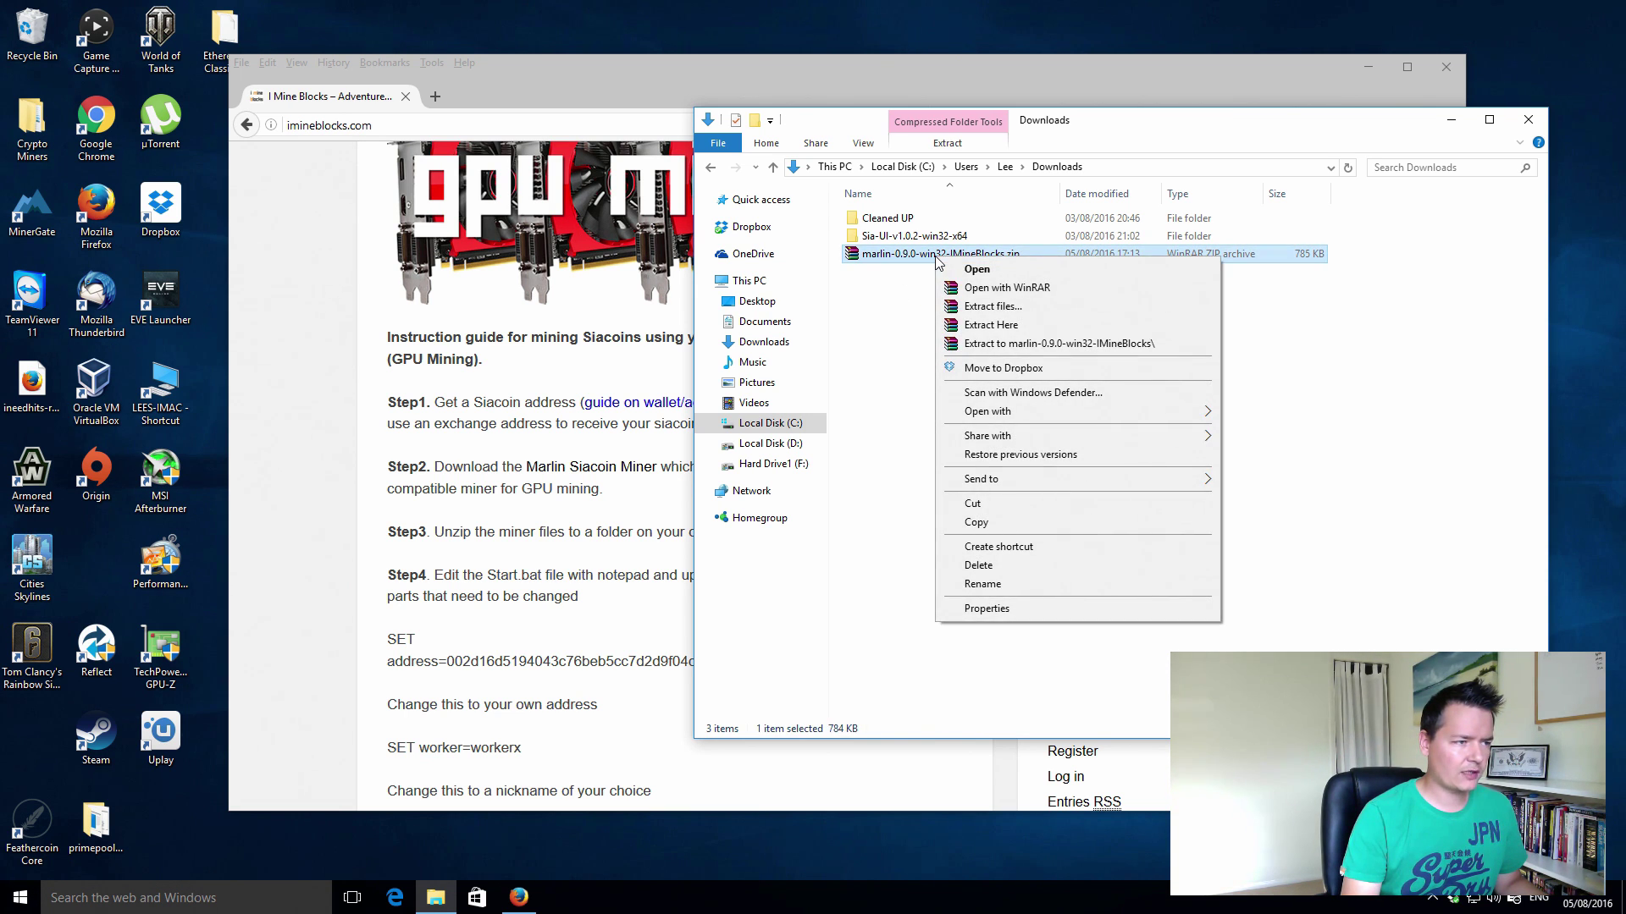
left_click(1010, 327)
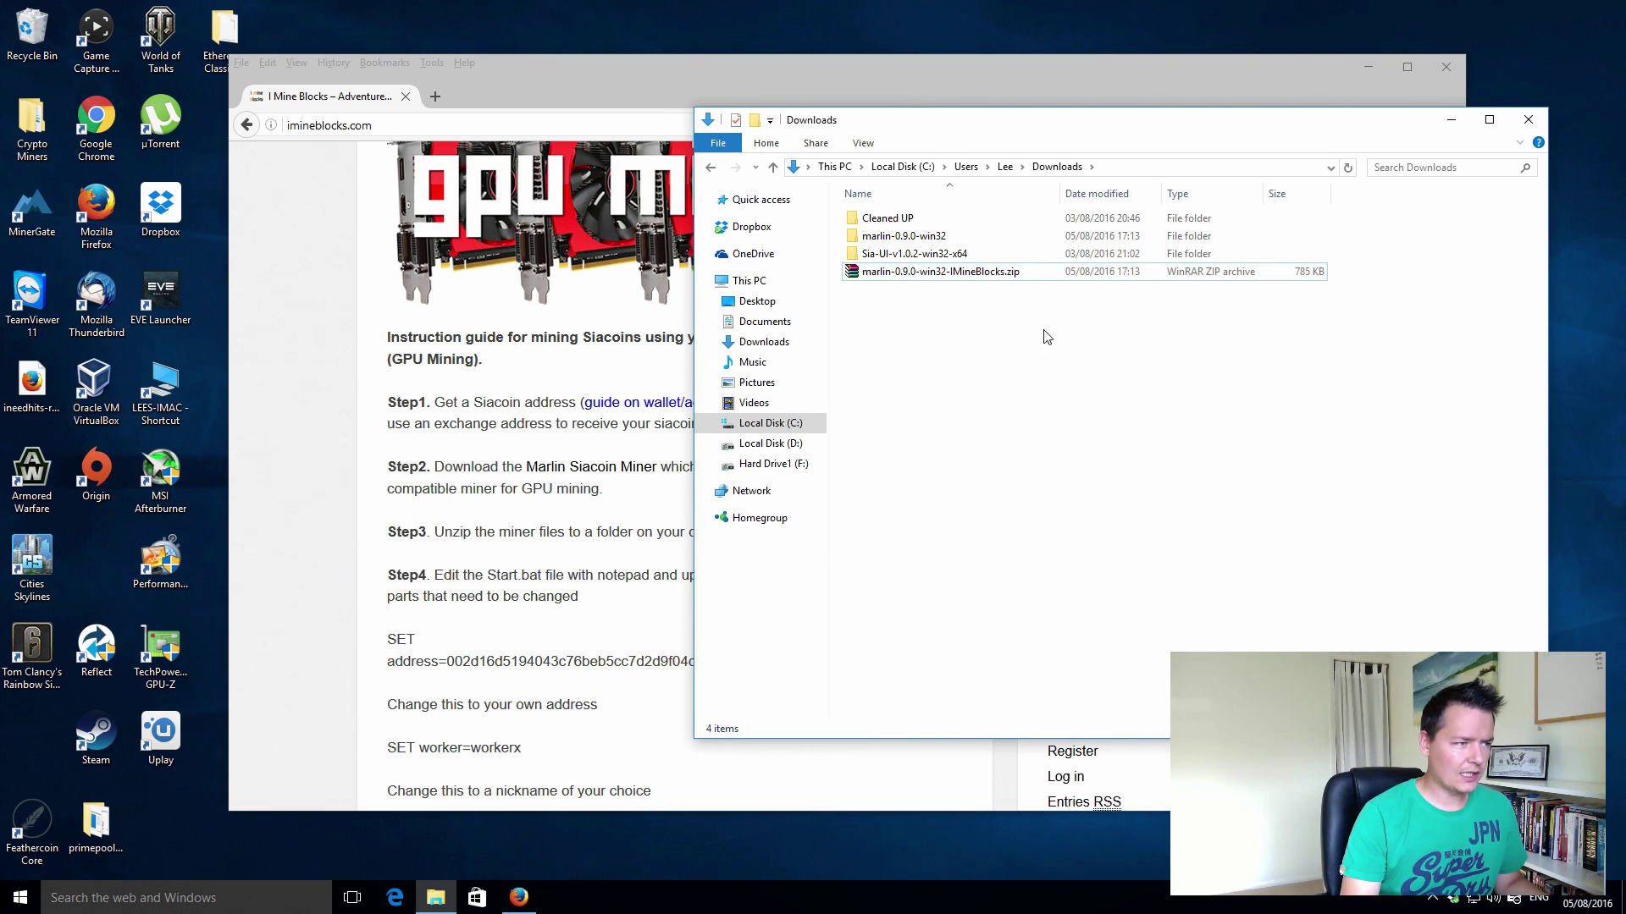
- Open the extracted marlin-0.9.0-win32 folder and look over marlin.bat, marlin.exe and Start.bat
left_click(927, 241)
left_click(922, 344)
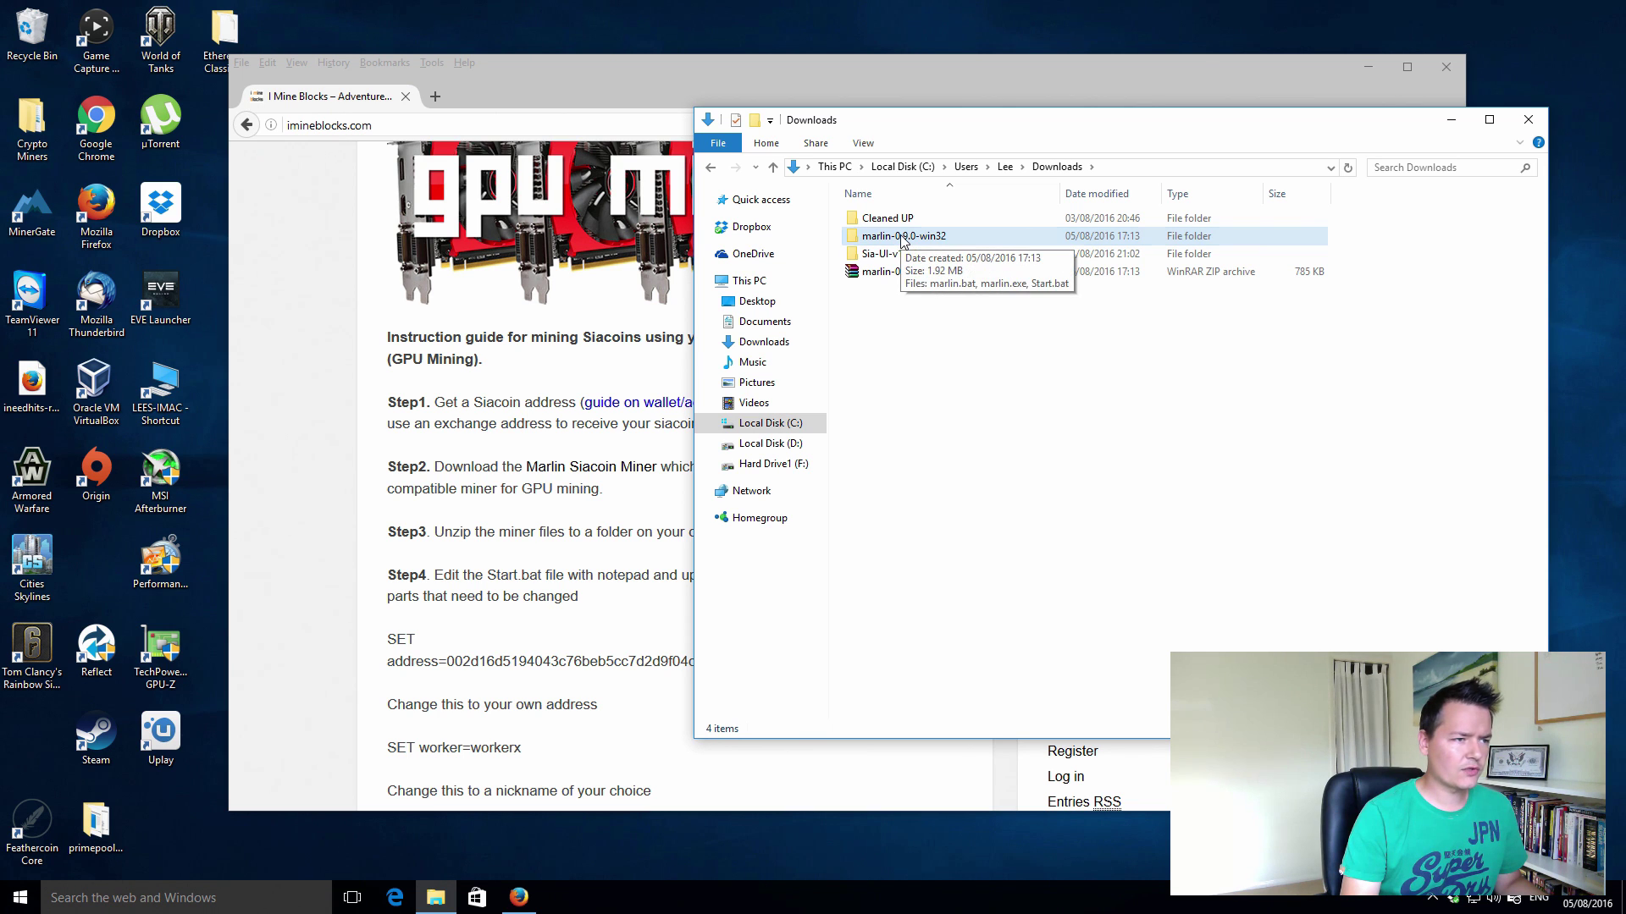
double_click(901, 238)
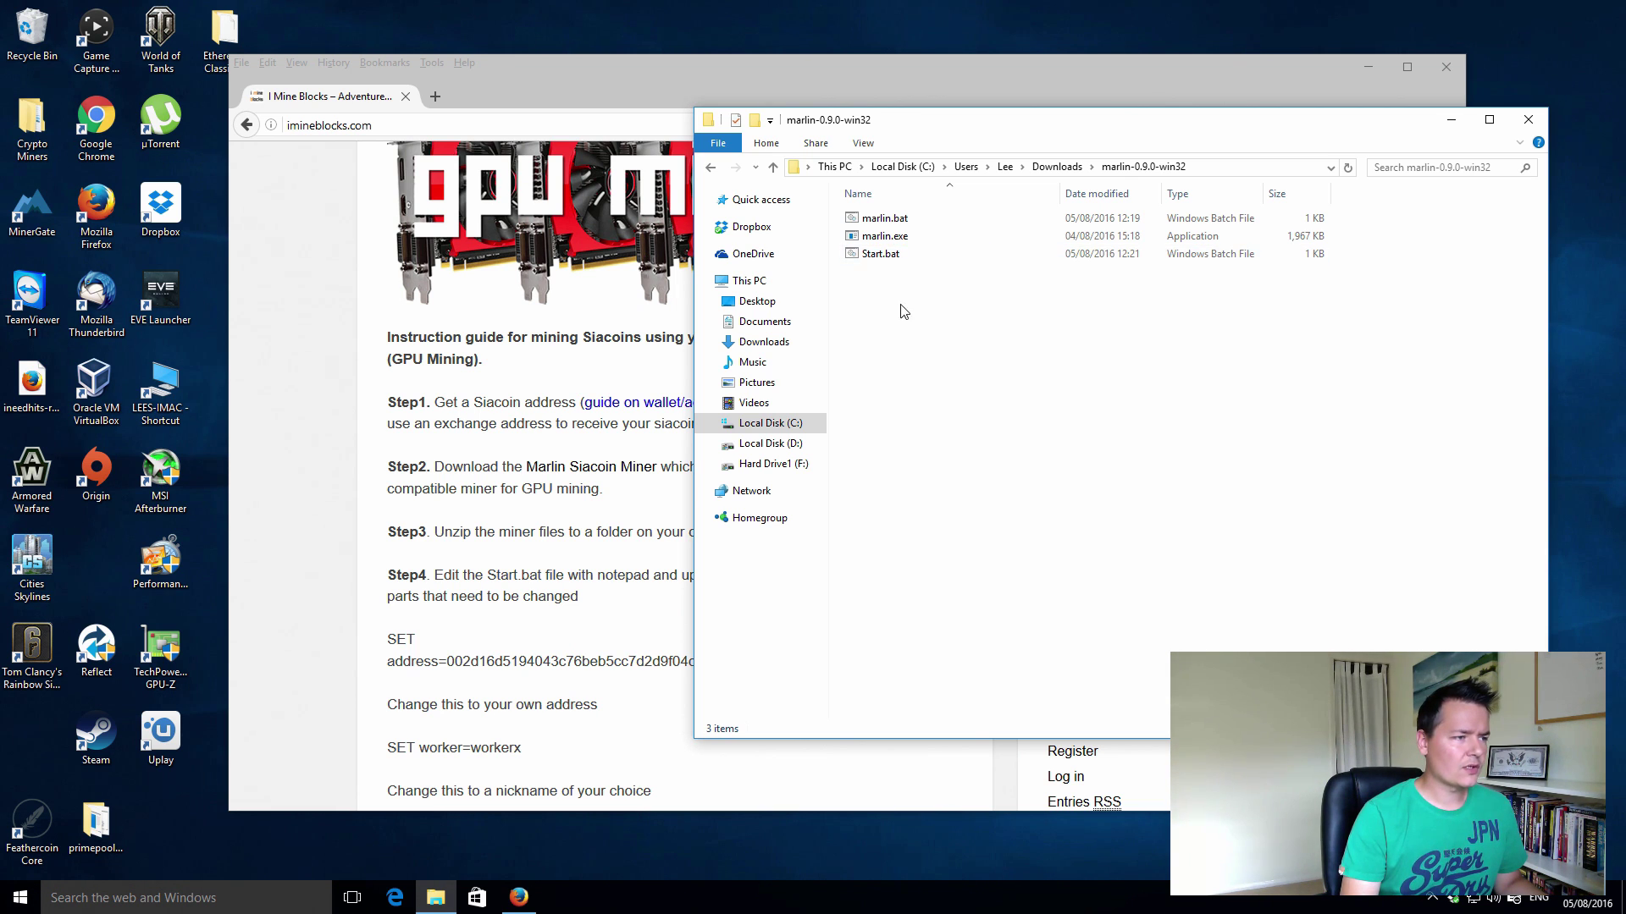
left_click(886, 258)
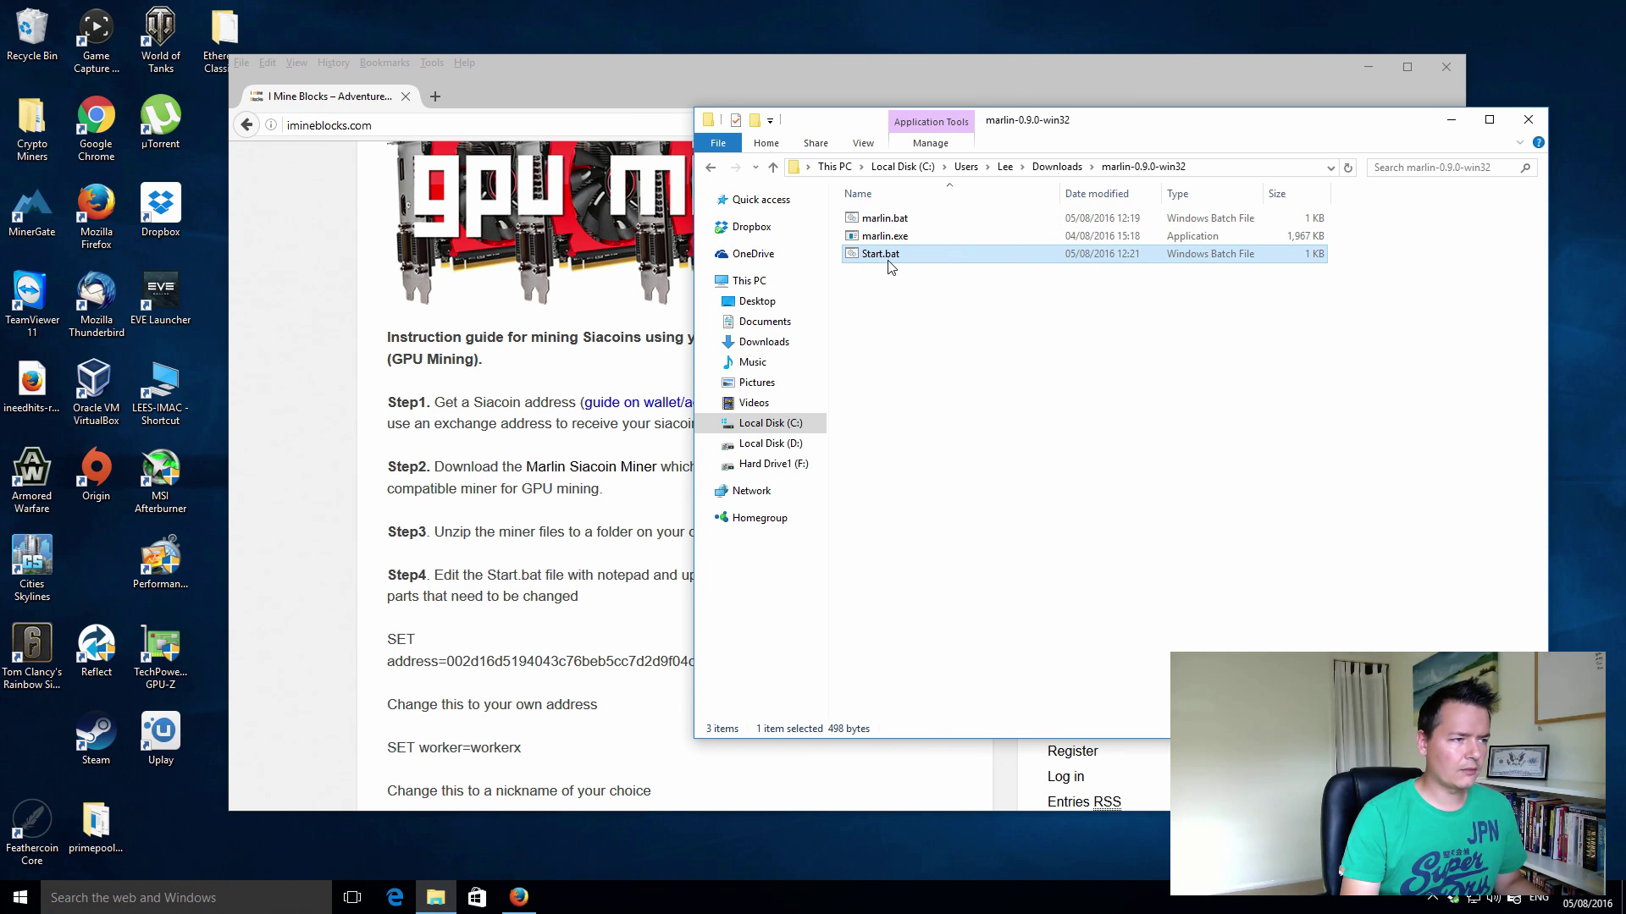
left_click(896, 239)
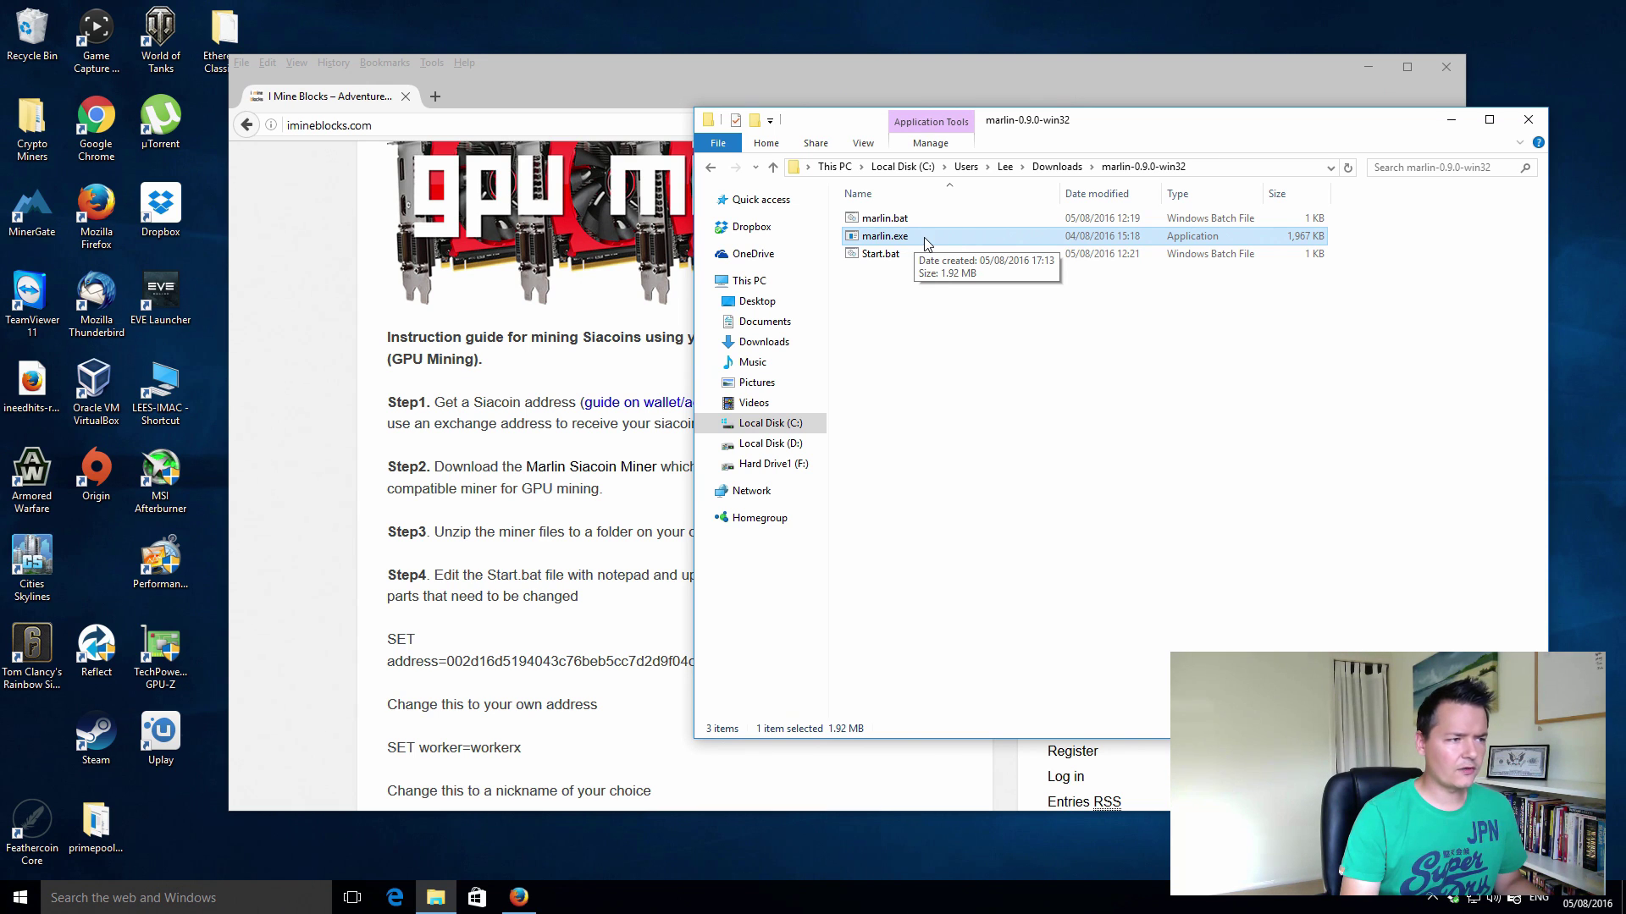
left_click(903, 220)
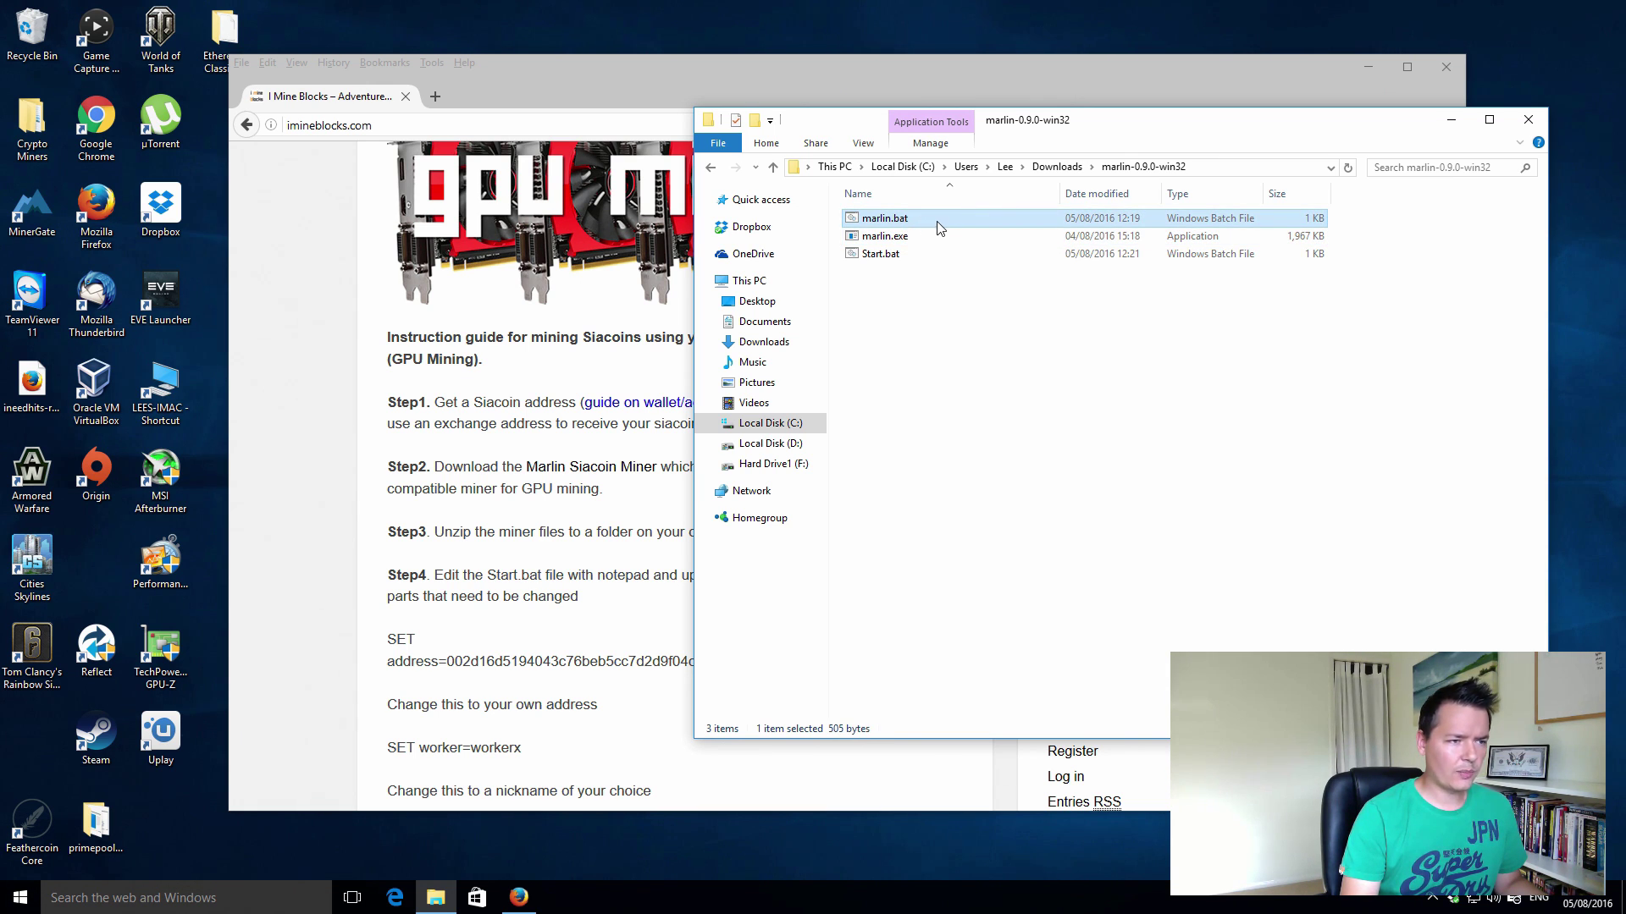
left_click(896, 255)
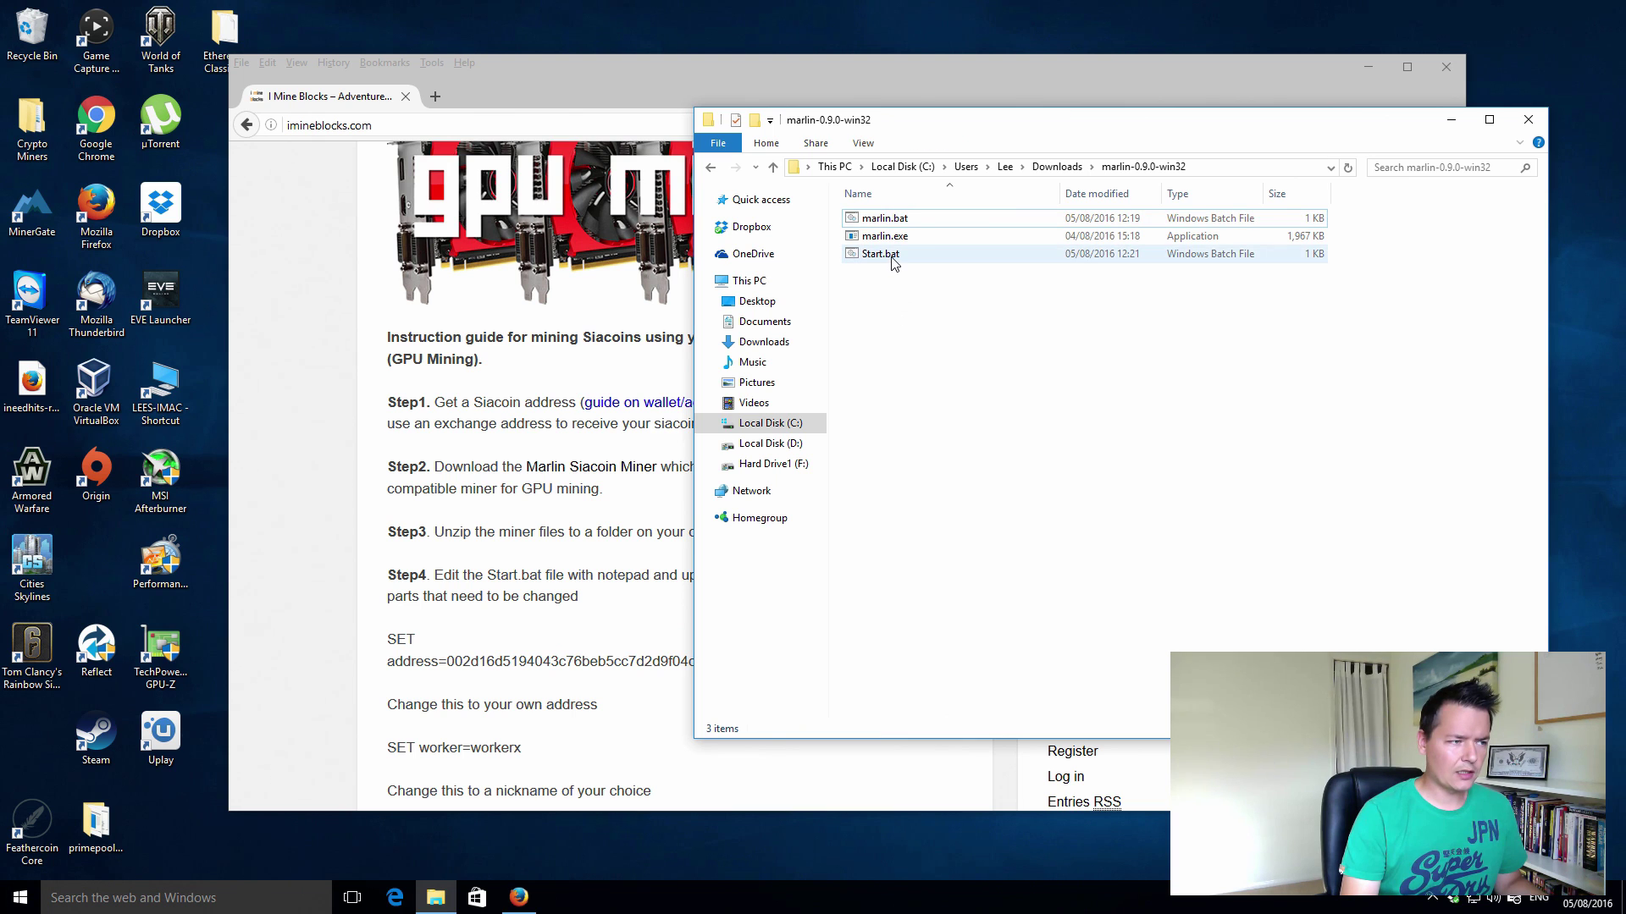
left_click(903, 313)
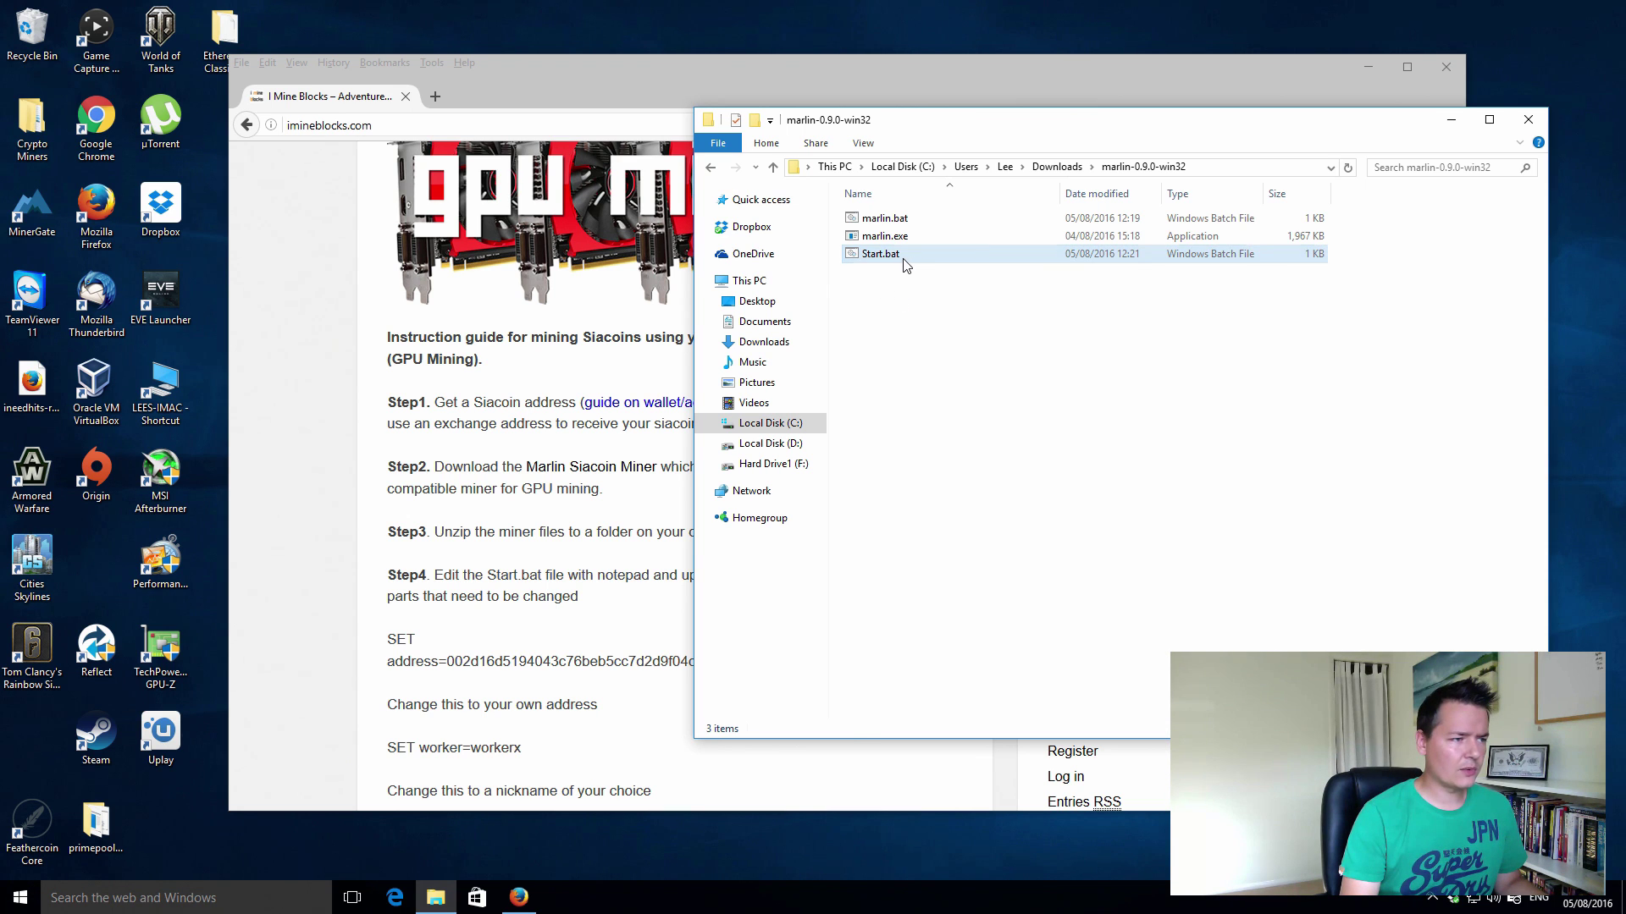
- Open Start.bat for editing in Notepad, choosing to run it anyway past the SmartScreen block
left_click(904, 259)
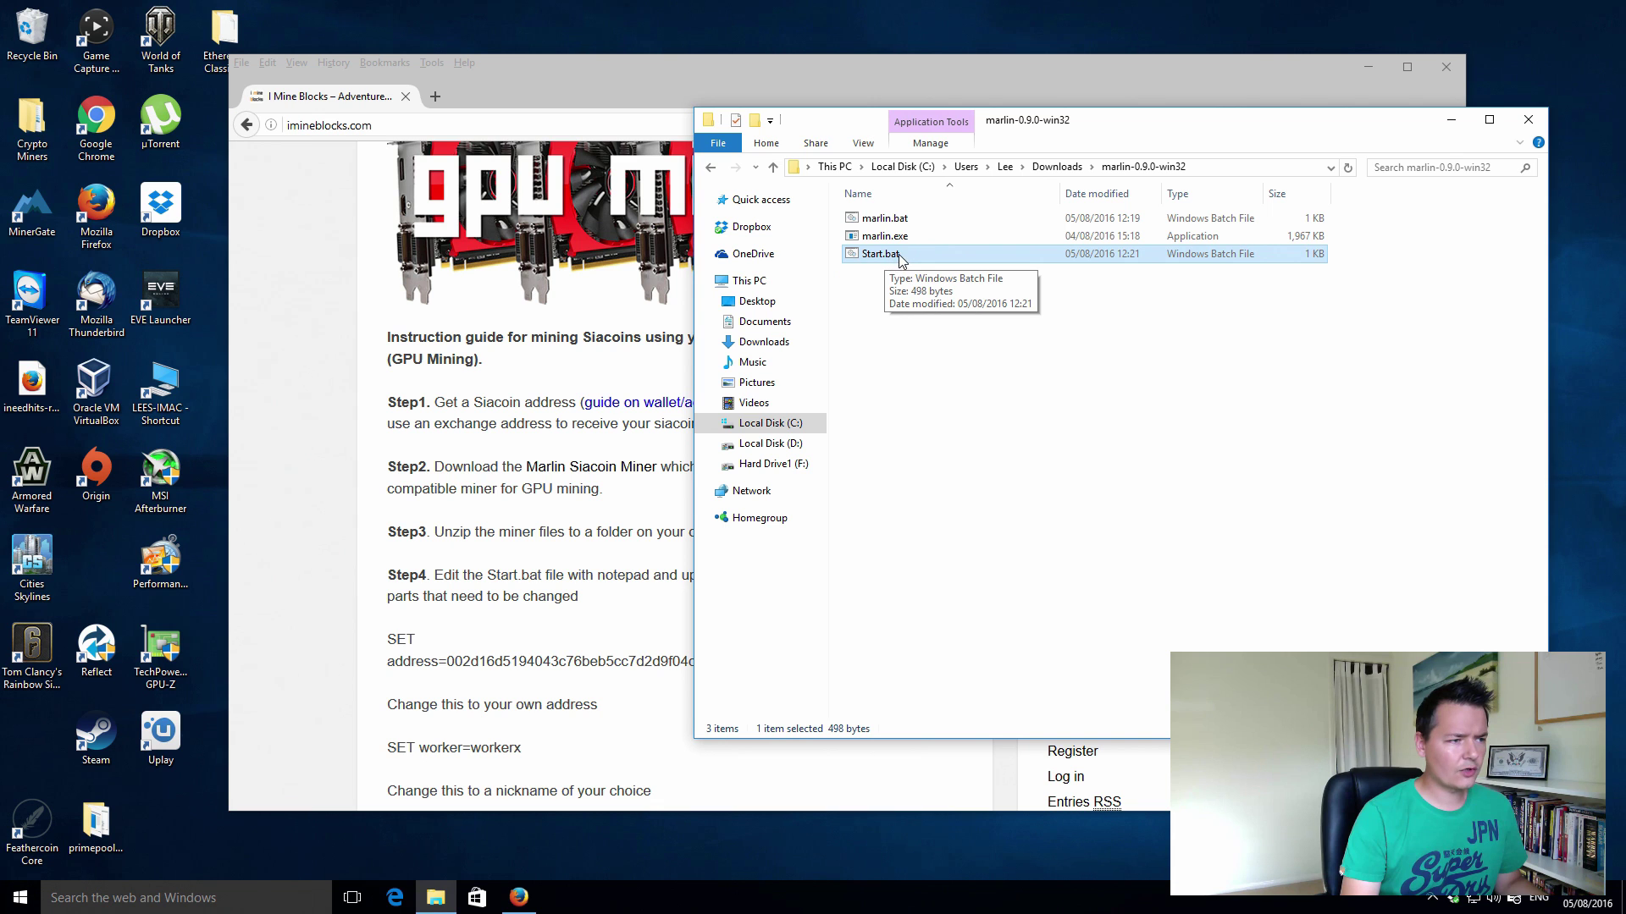
right_click(908, 257)
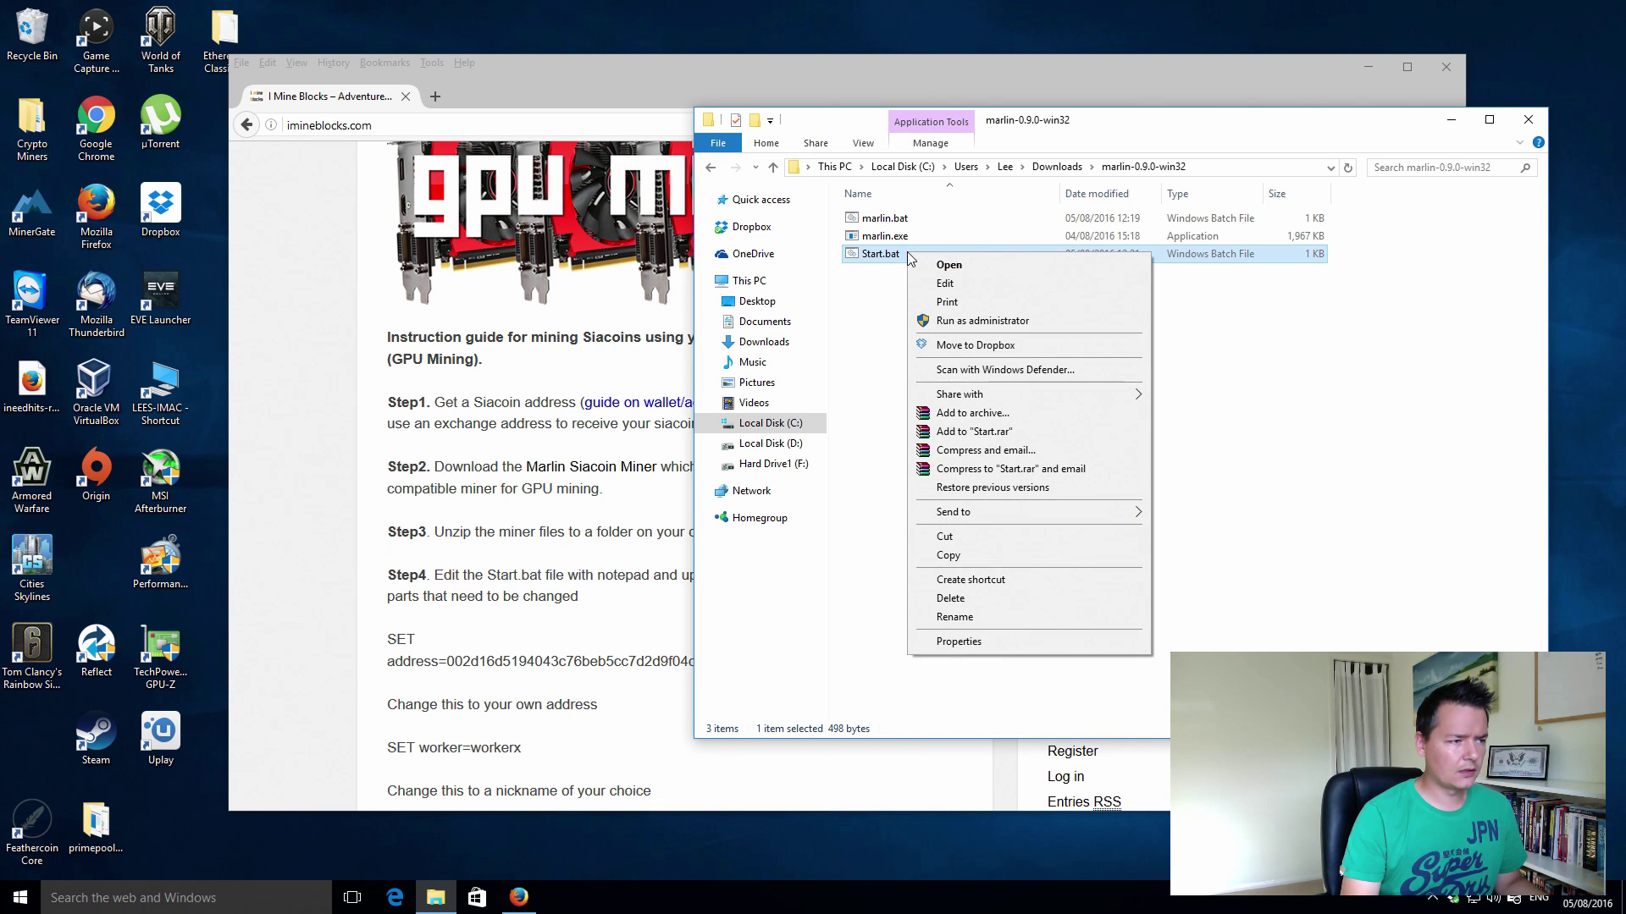
left_click(947, 284)
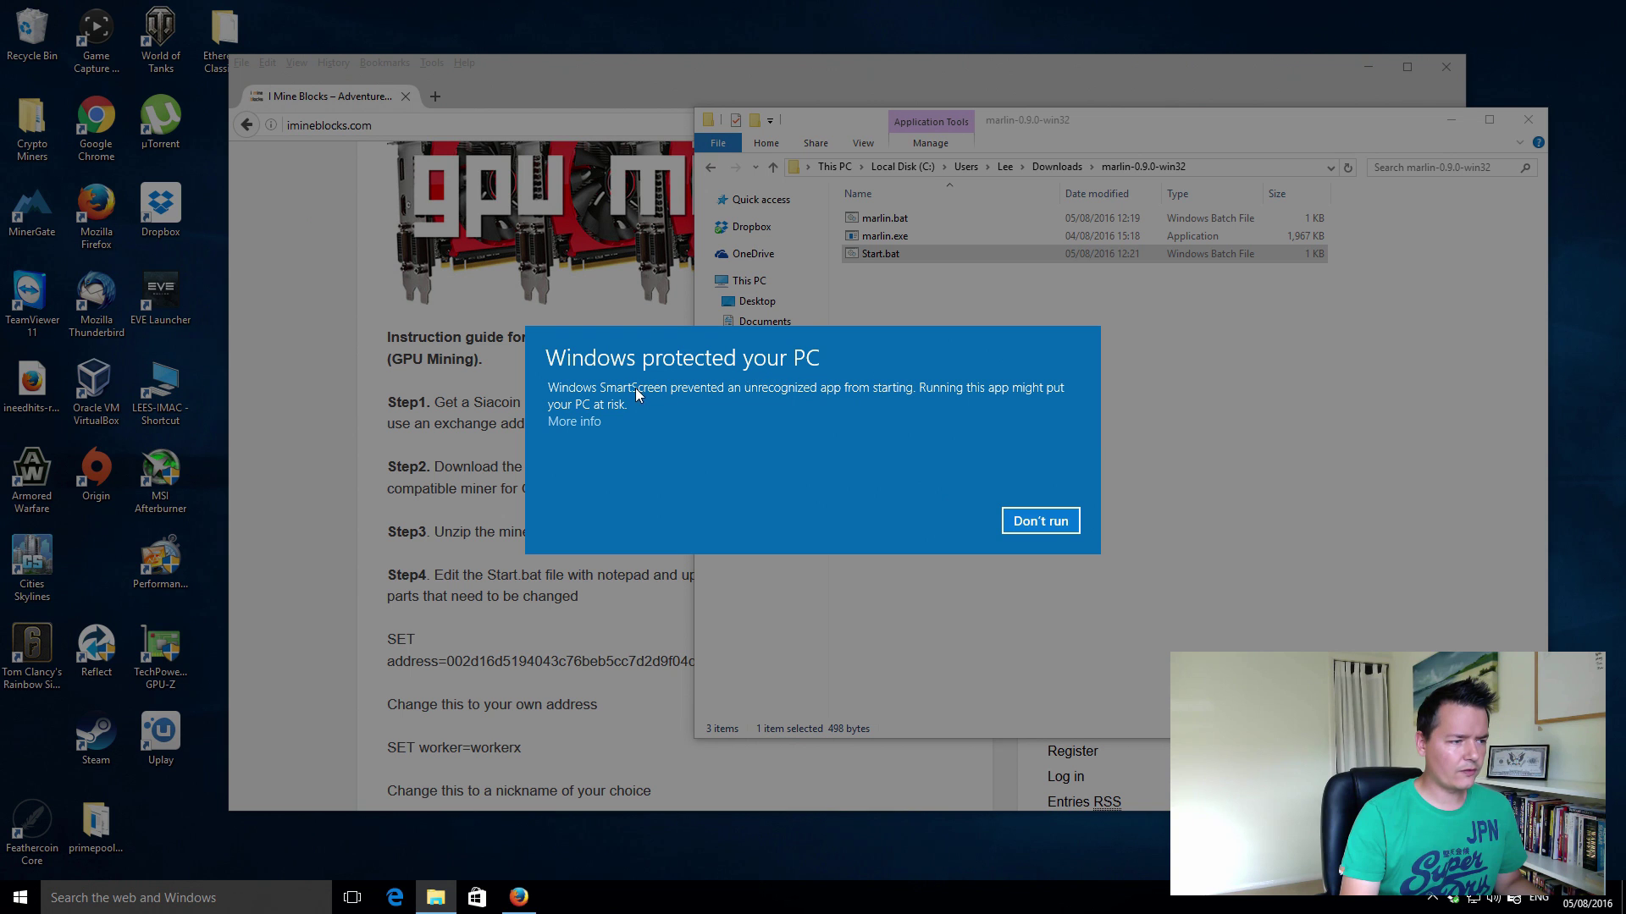
left_click(576, 422)
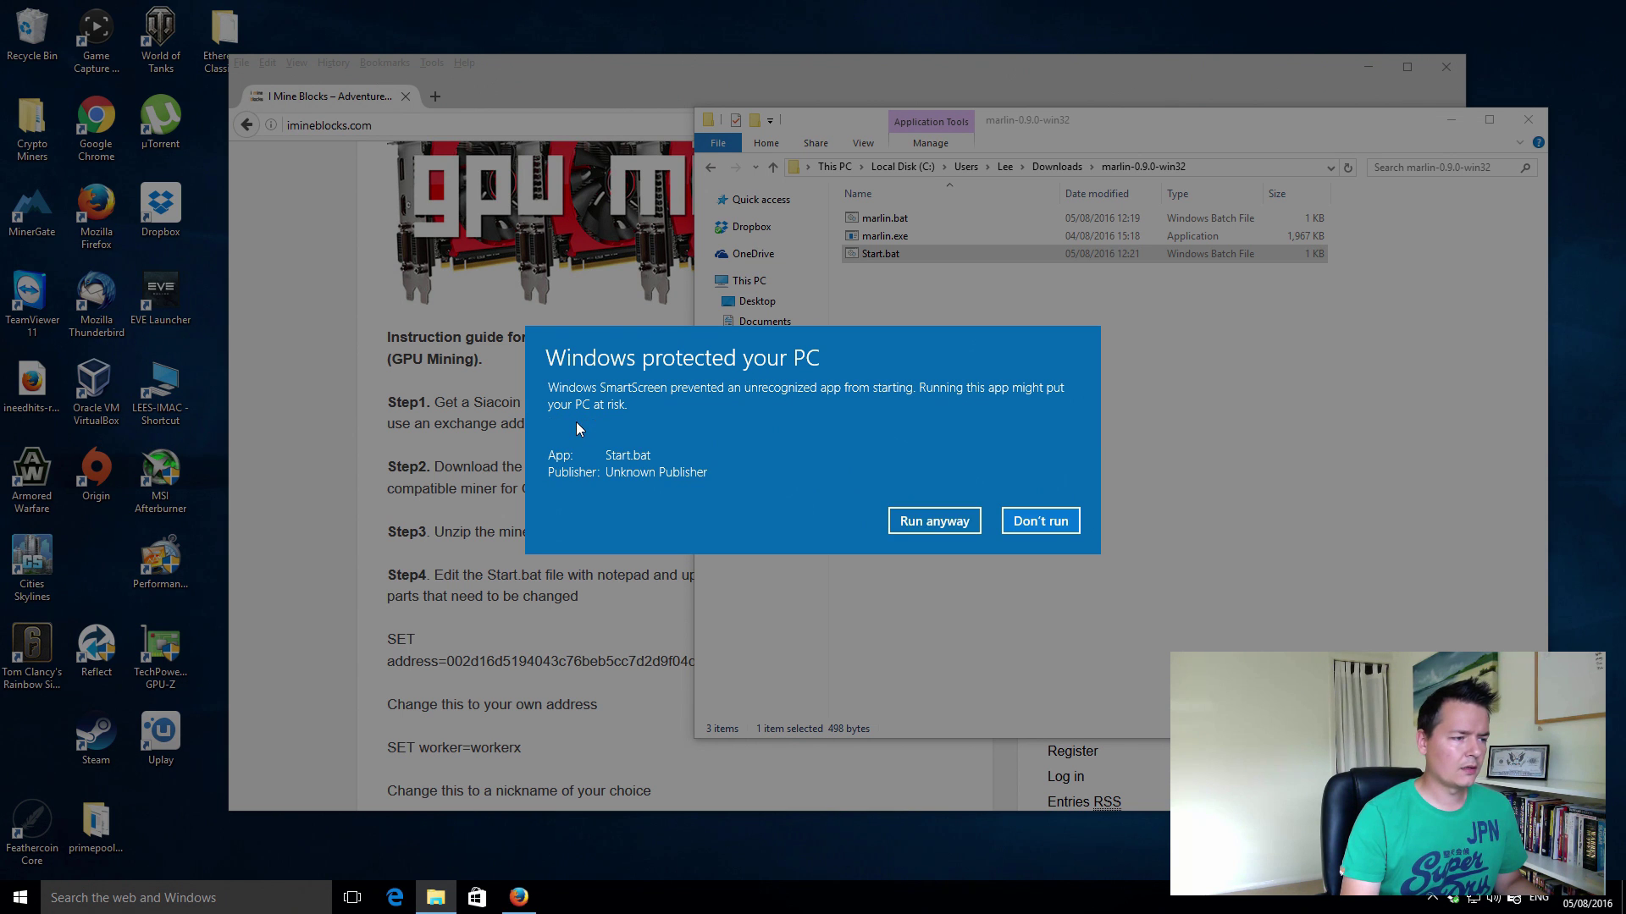
left_click(913, 525)
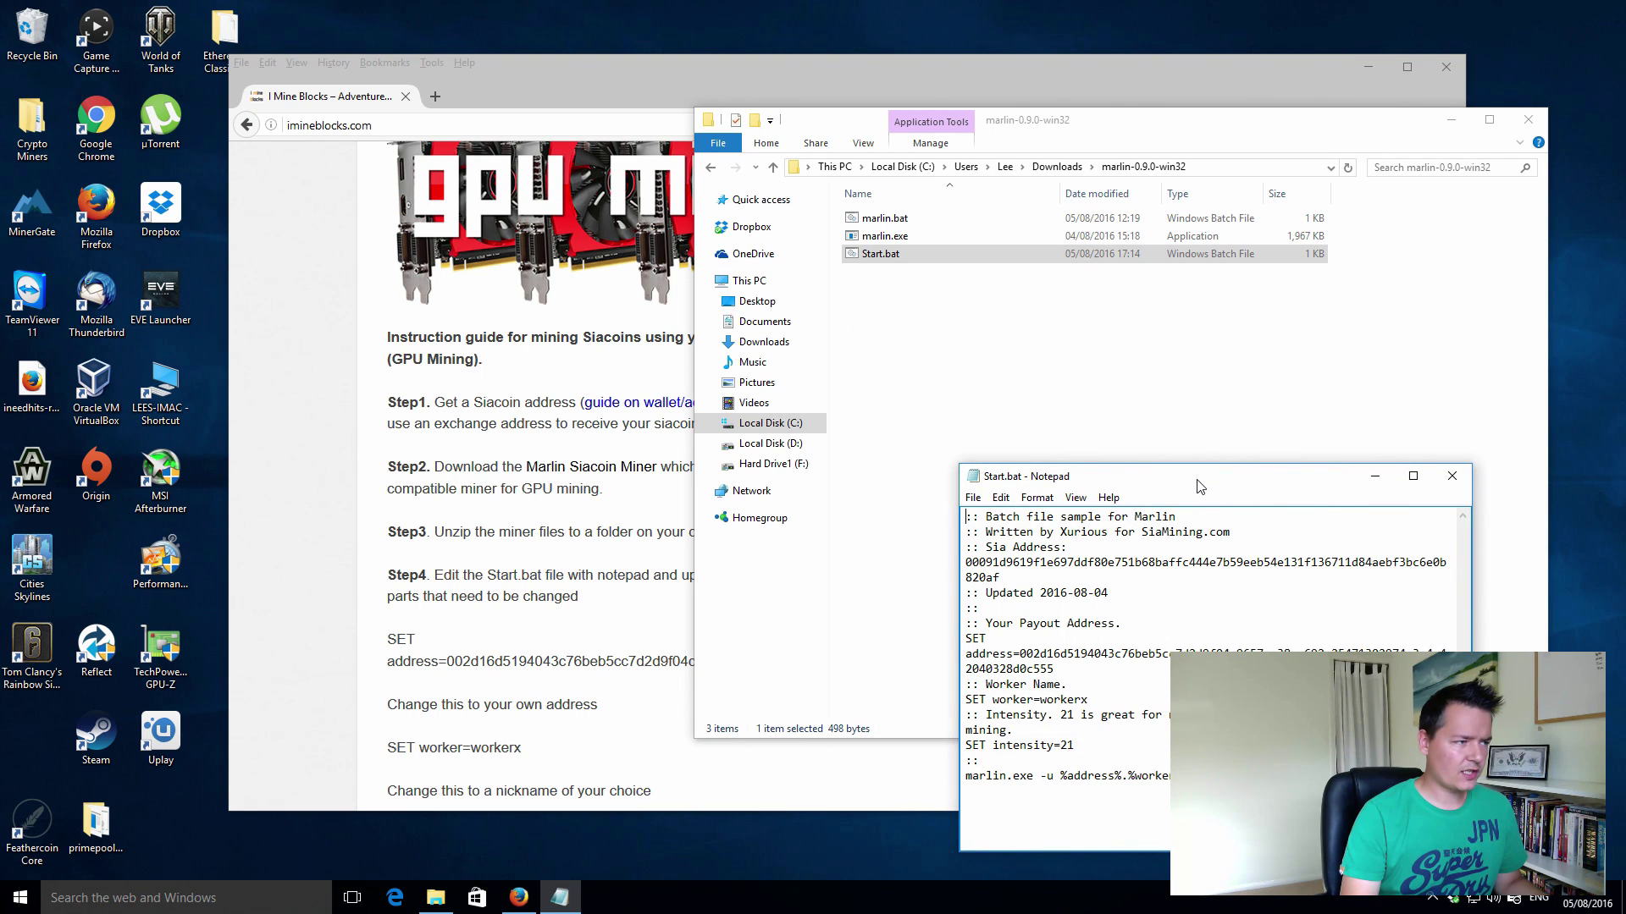
- Minimize the browser and move the Start.bat Notepad window to an uncluttered area near the middle of the desktop
left_click_drag(1201, 487, 909, 235)
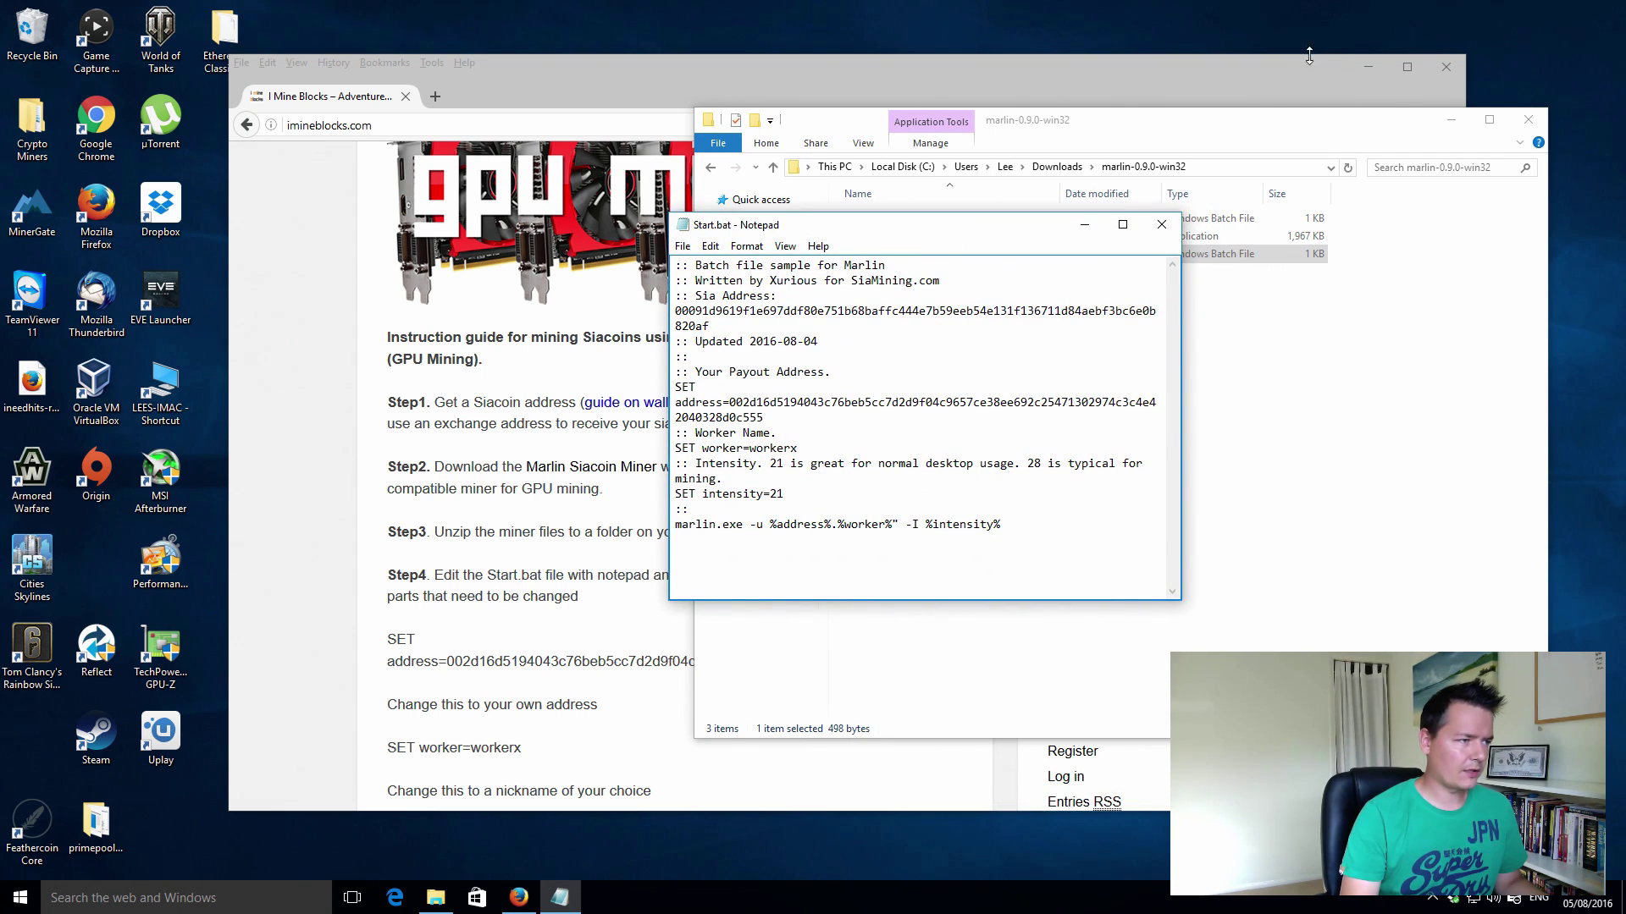
left_click(1366, 67)
left_click_drag(982, 235, 903, 271)
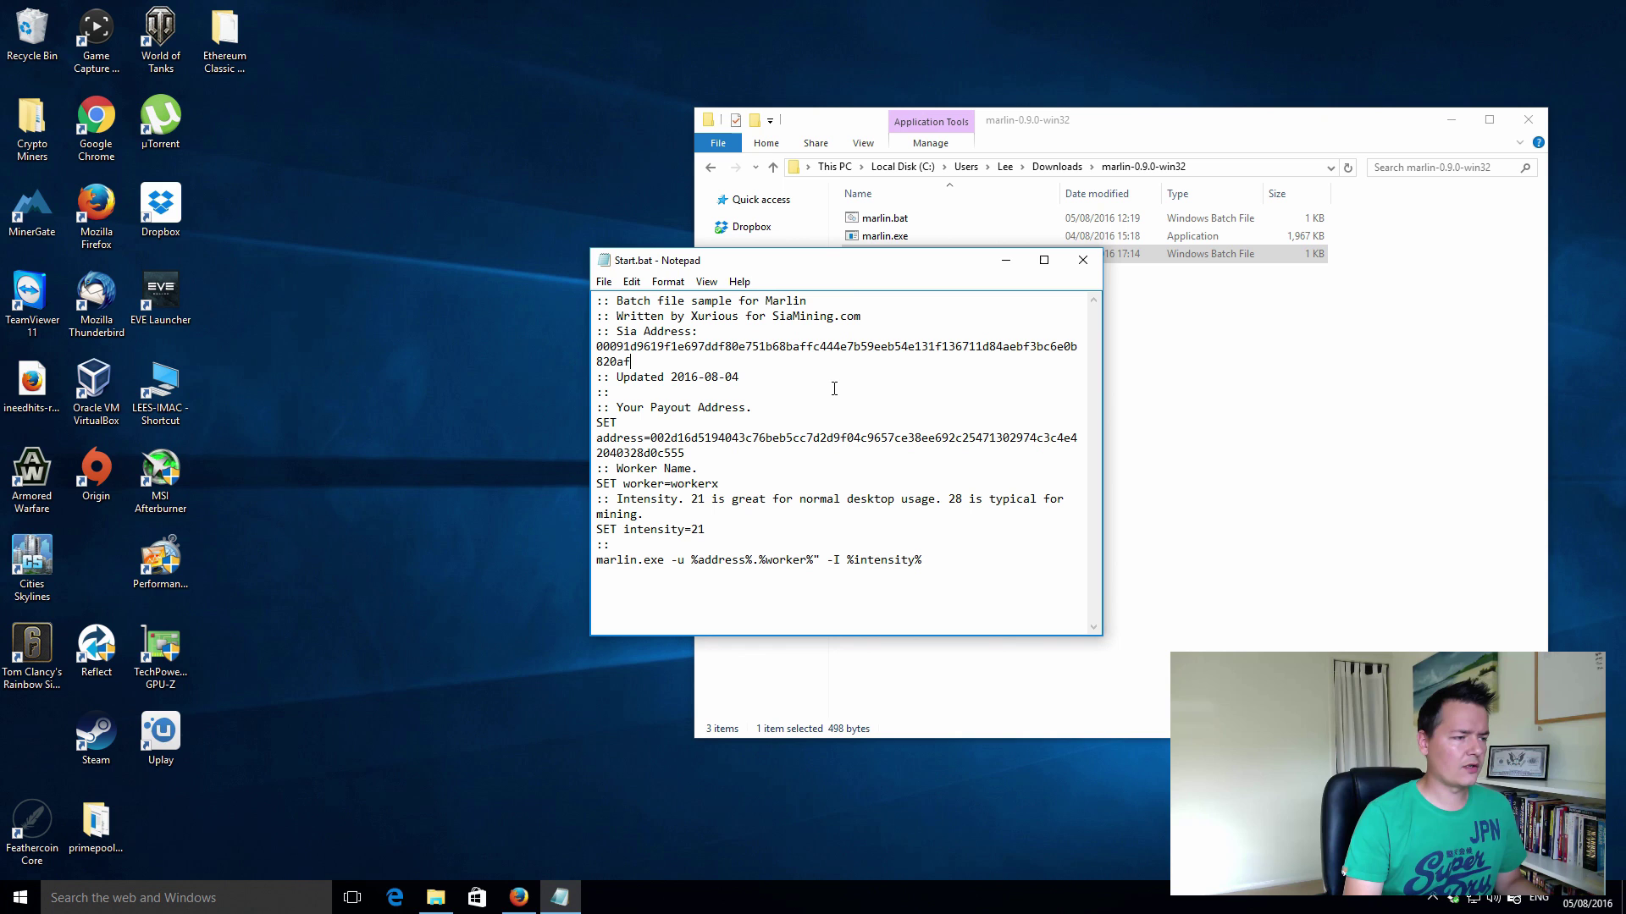
- Examine the introductory comments, the payout address value and the worker name value in Start.bat
left_click(762, 375)
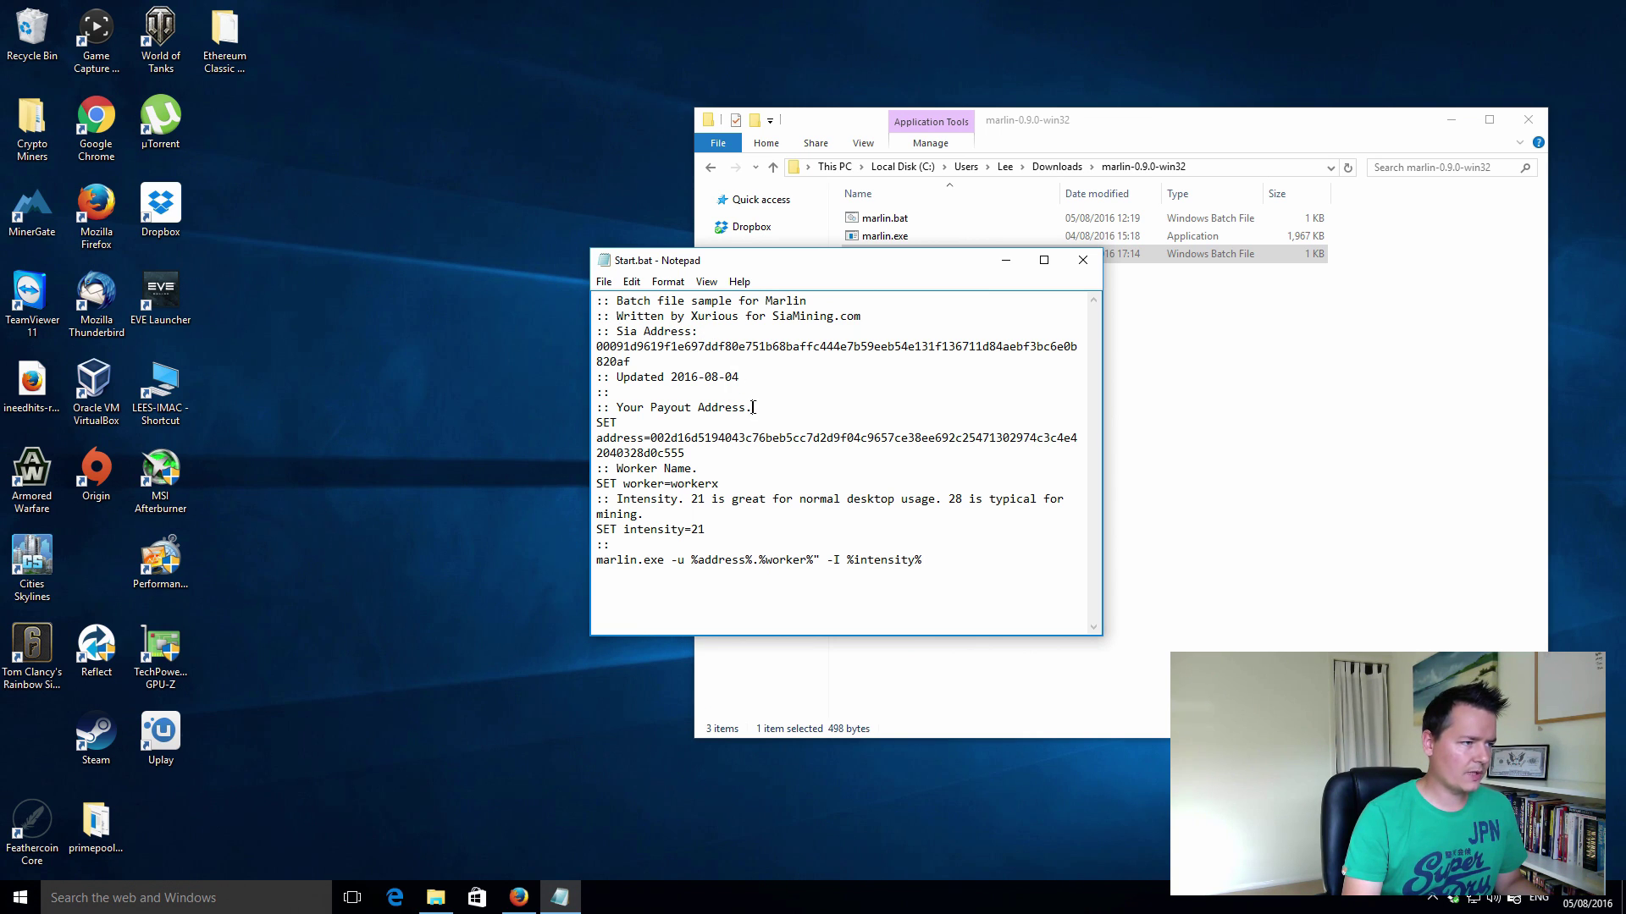
left_click_drag(753, 407, 596, 300)
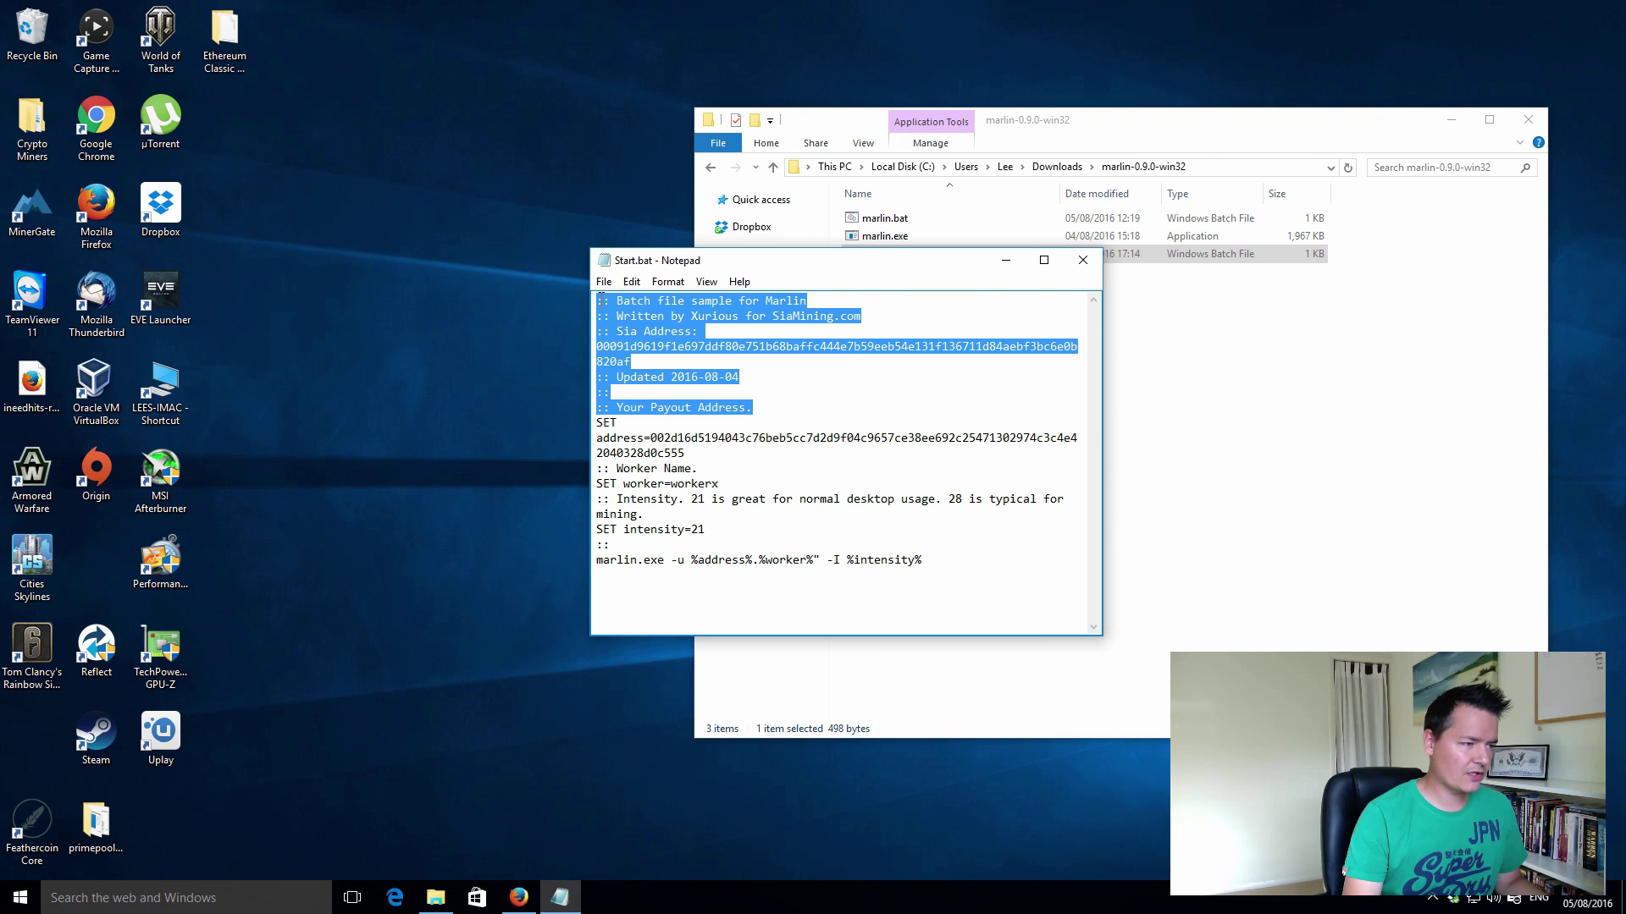
left_click(830, 387)
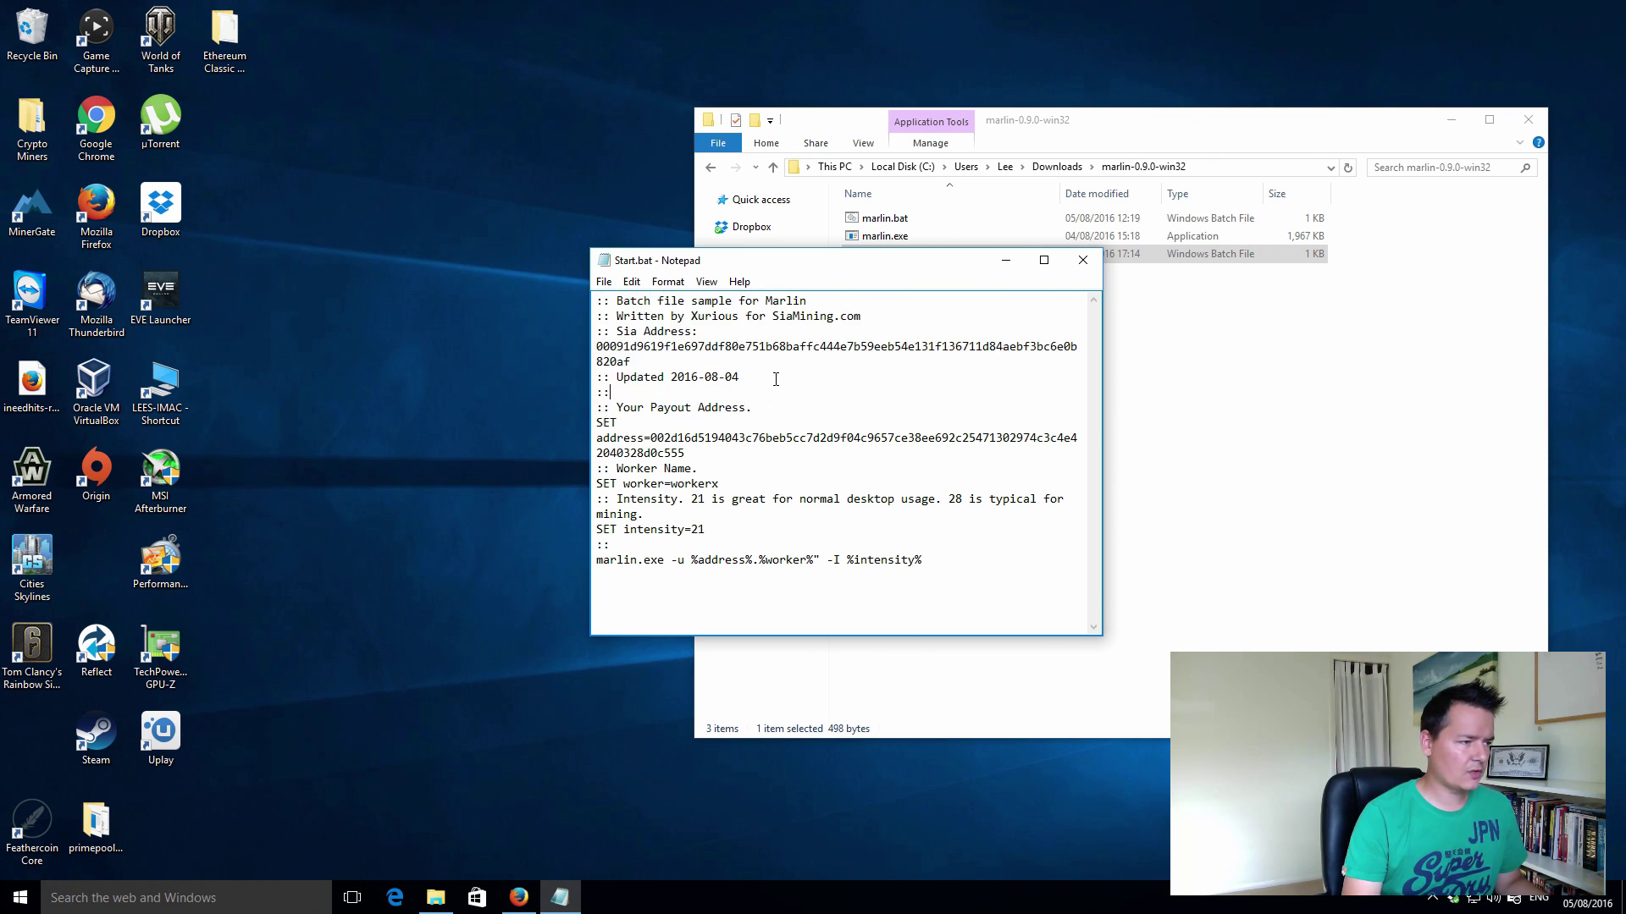
left_click(755, 456)
left_click_drag(602, 425, 692, 452)
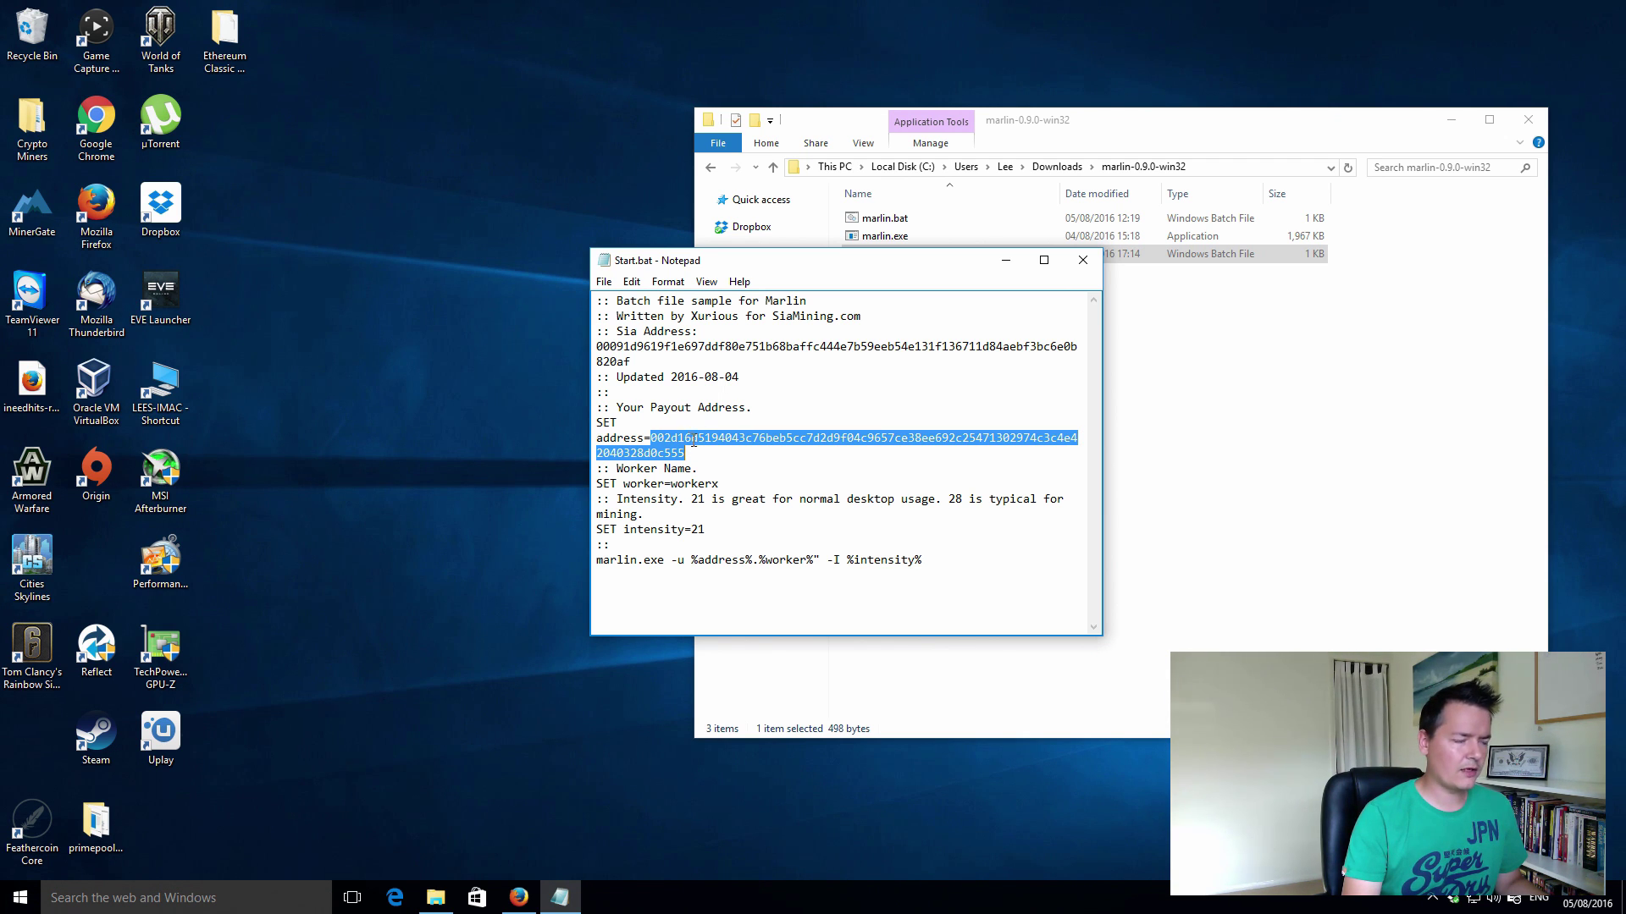
left_click(684, 448)
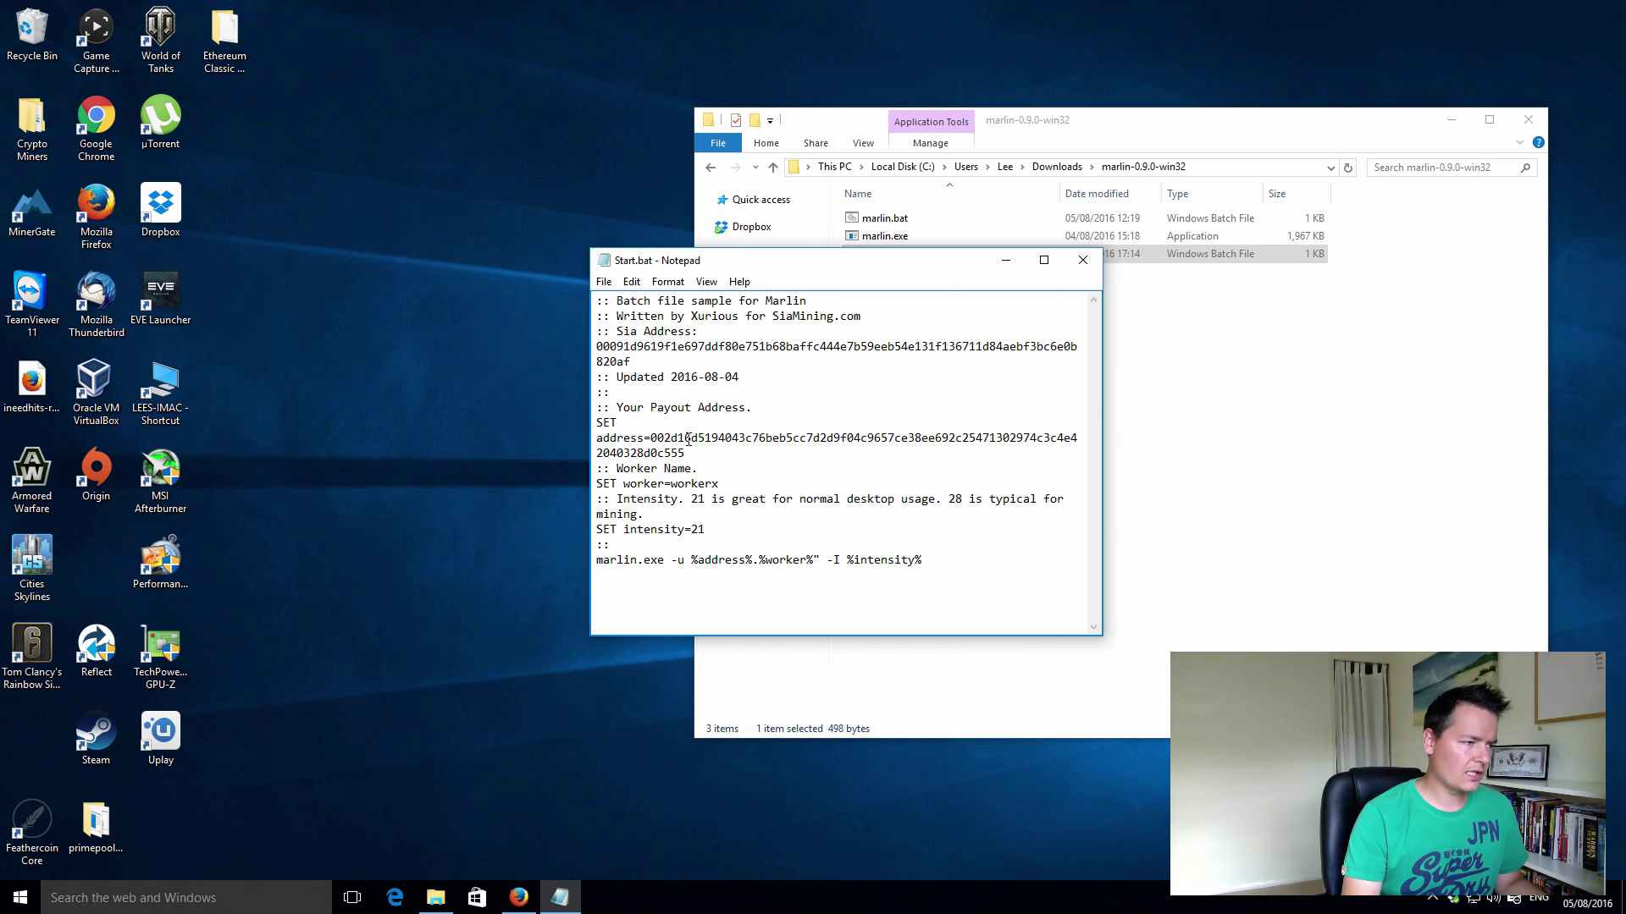
left_click_drag(651, 438, 684, 454)
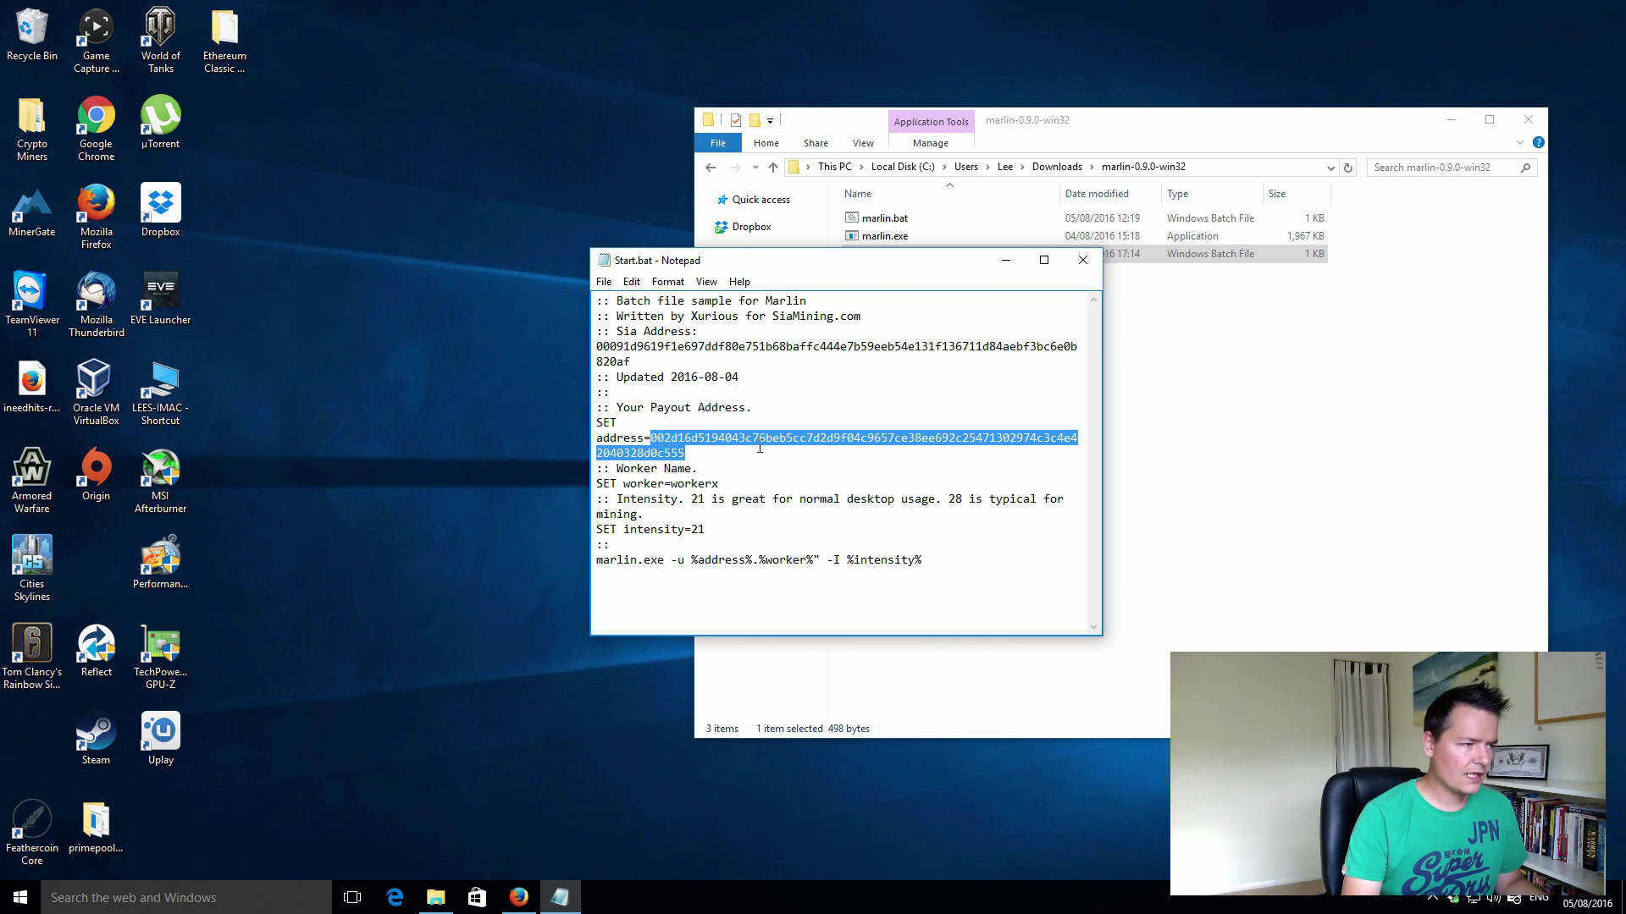
left_click(744, 466)
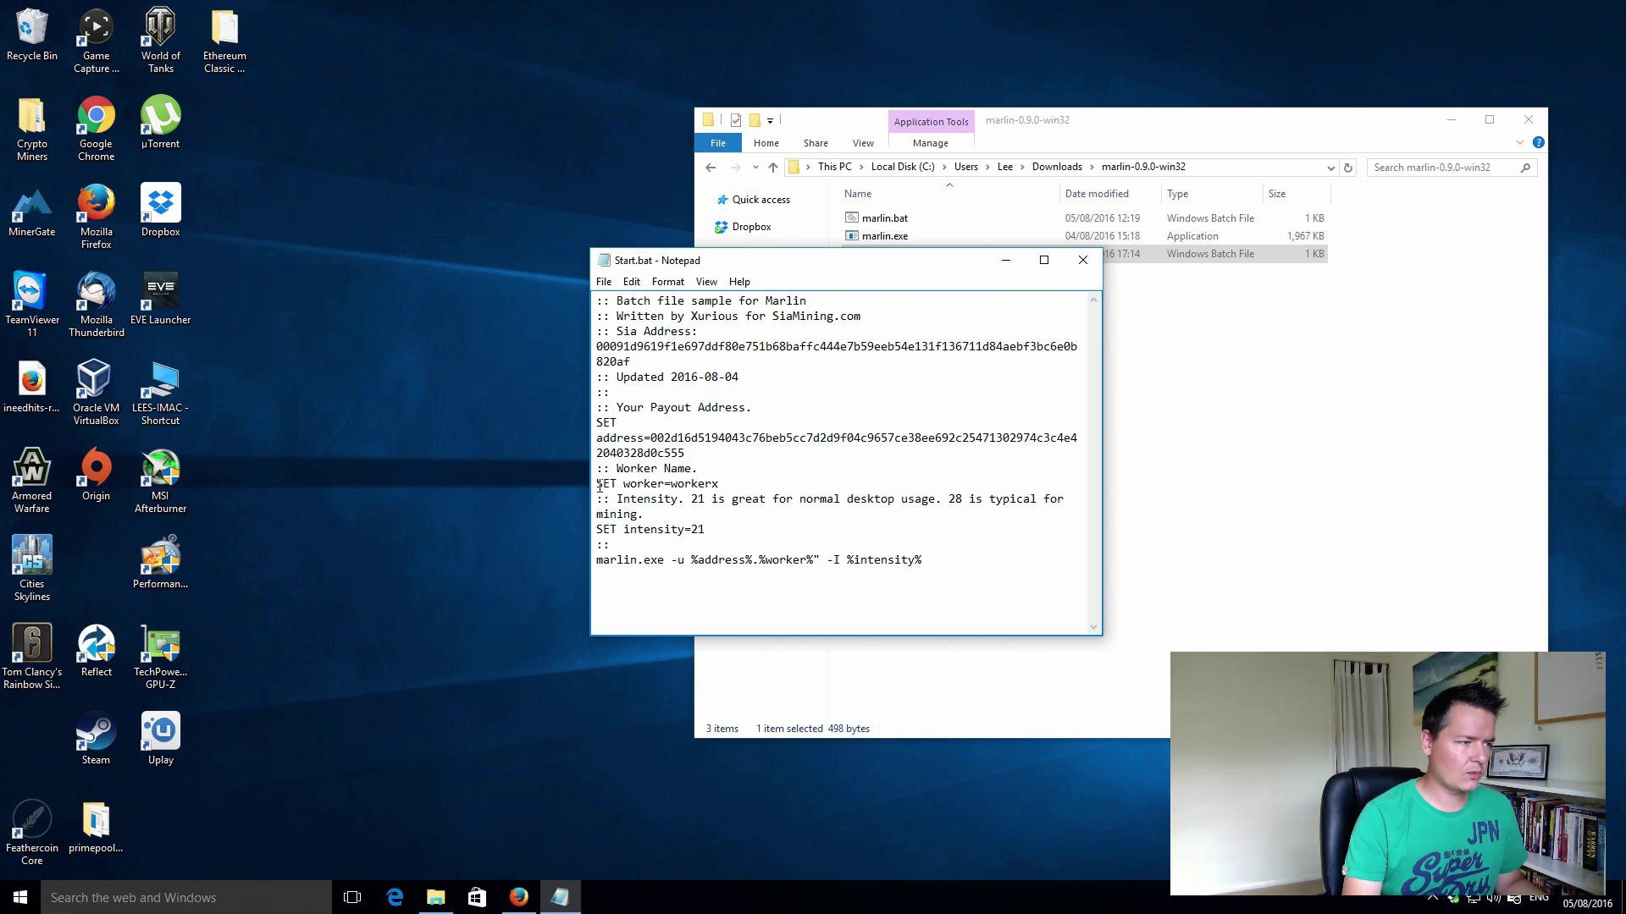
left_click_drag(600, 484, 727, 484)
left_click(739, 480)
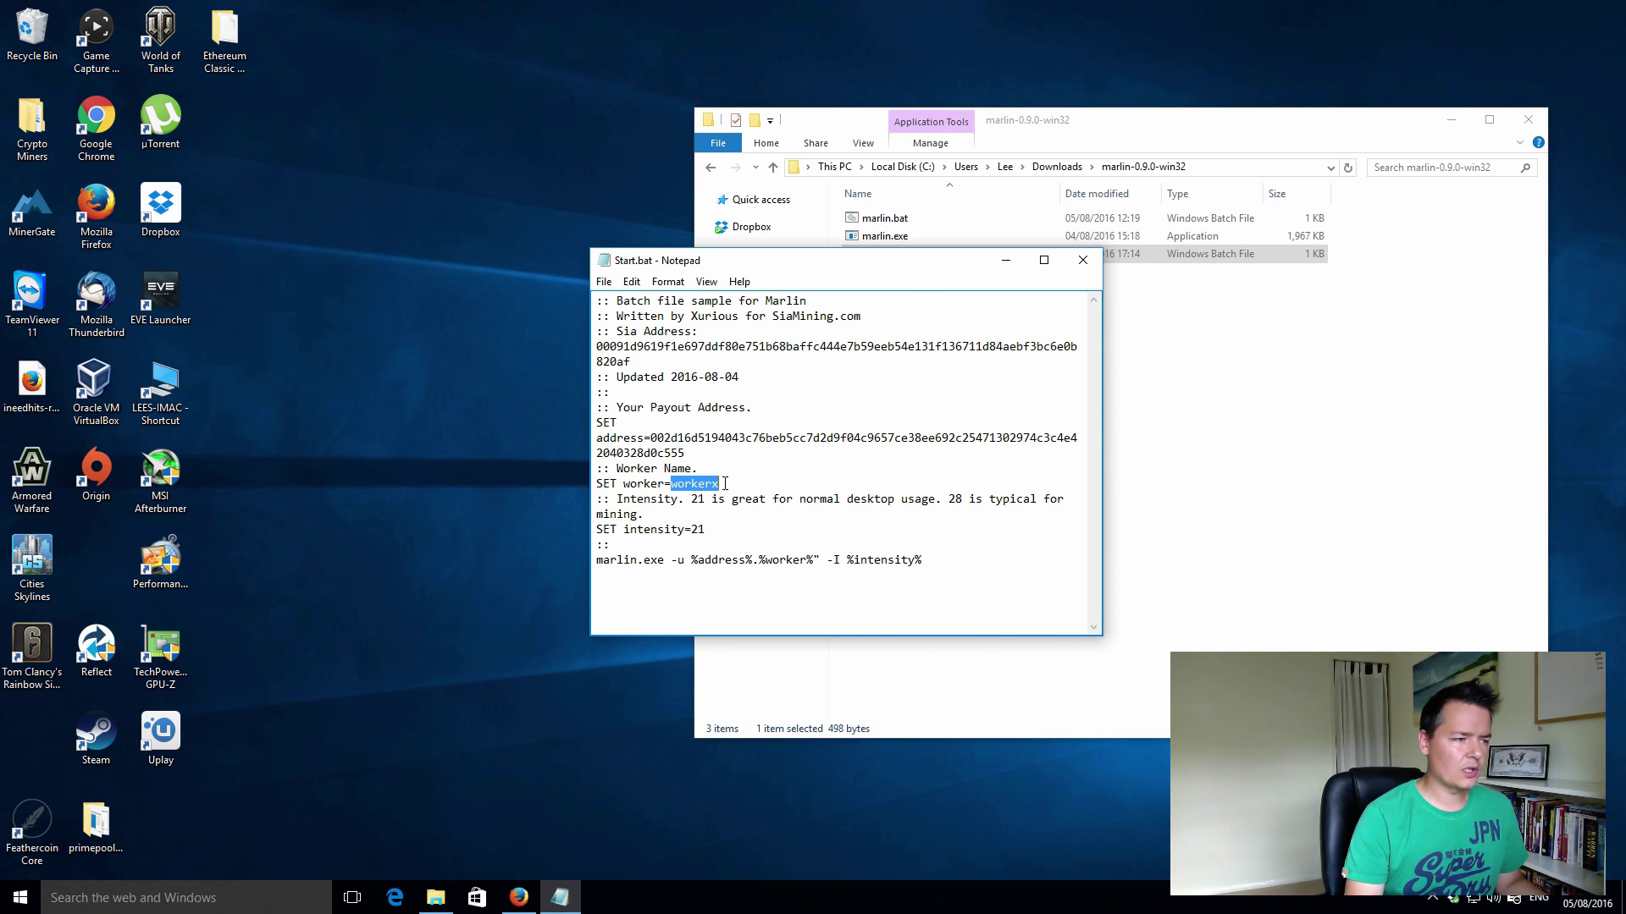
left_click(726, 485)
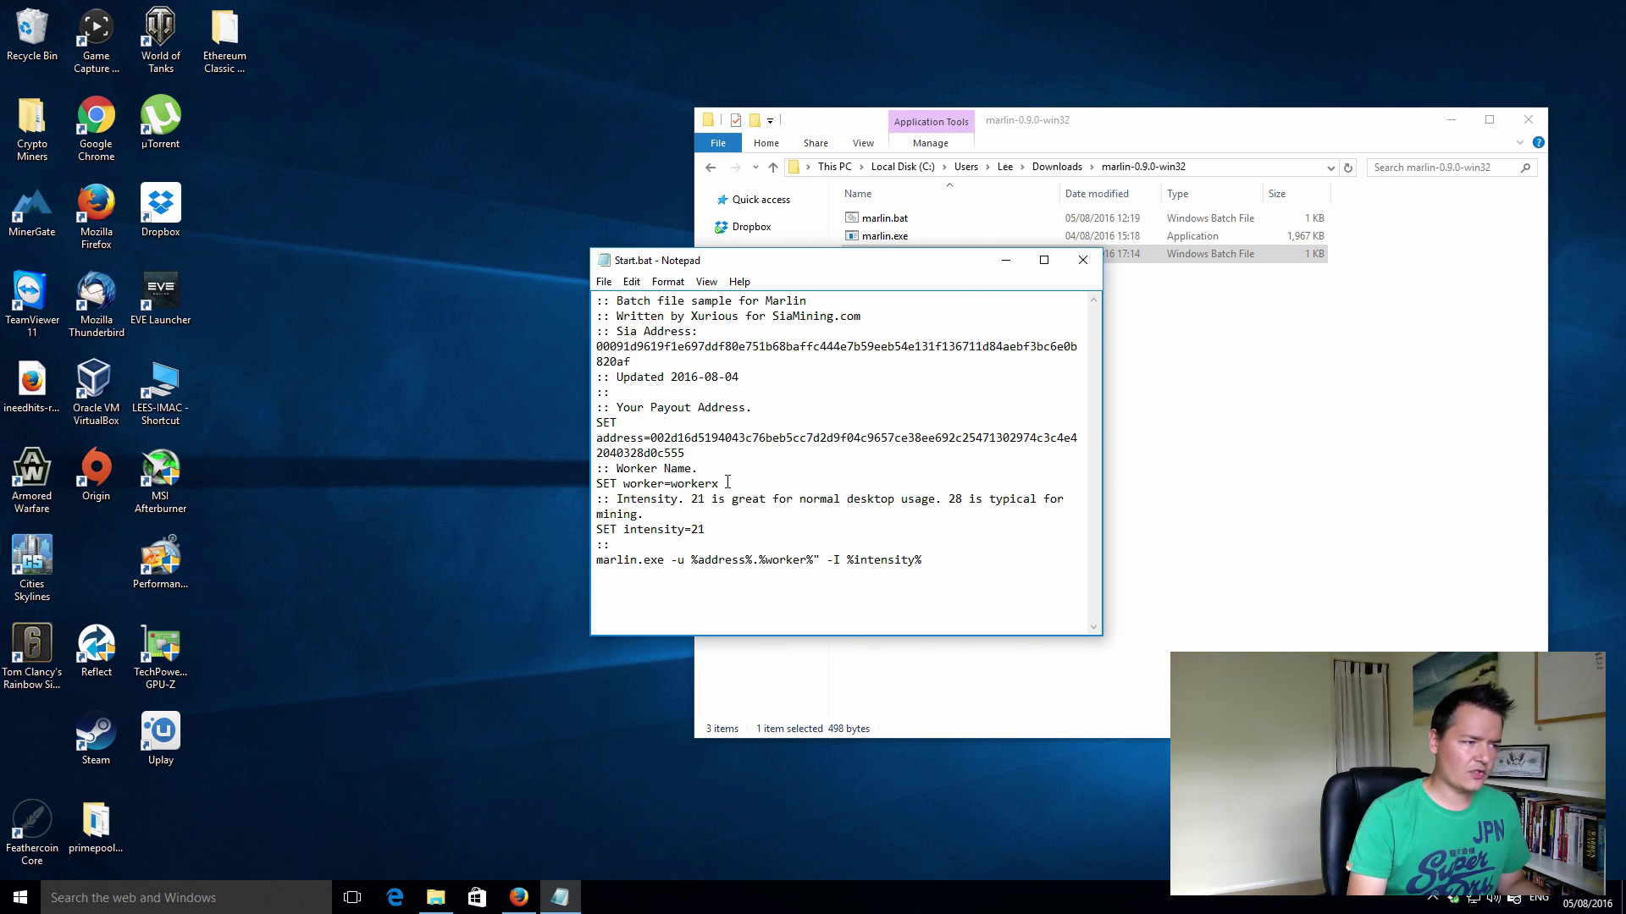
- Highlight the worker name after SET worker= in Start.bat to examine that value
key("shift+Left")
key("shift+Left")
key("shift+Left")
key("shift+Left")
key("shift+Left")
key("shift+Left")
left_click(738, 482)
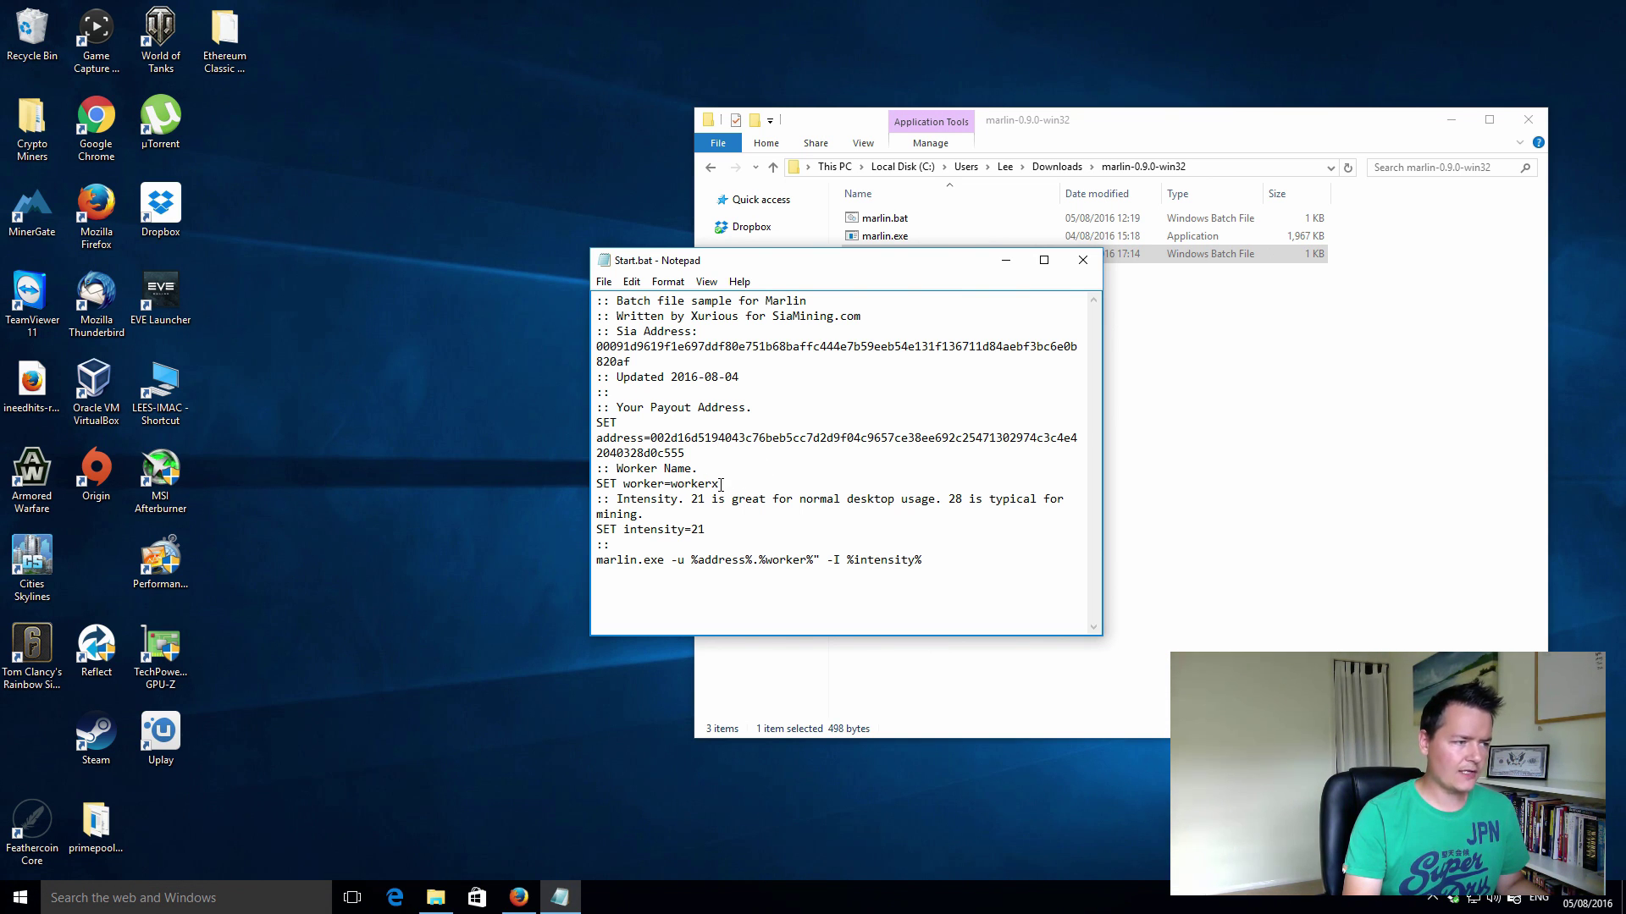
left_click_drag(671, 483, 725, 481)
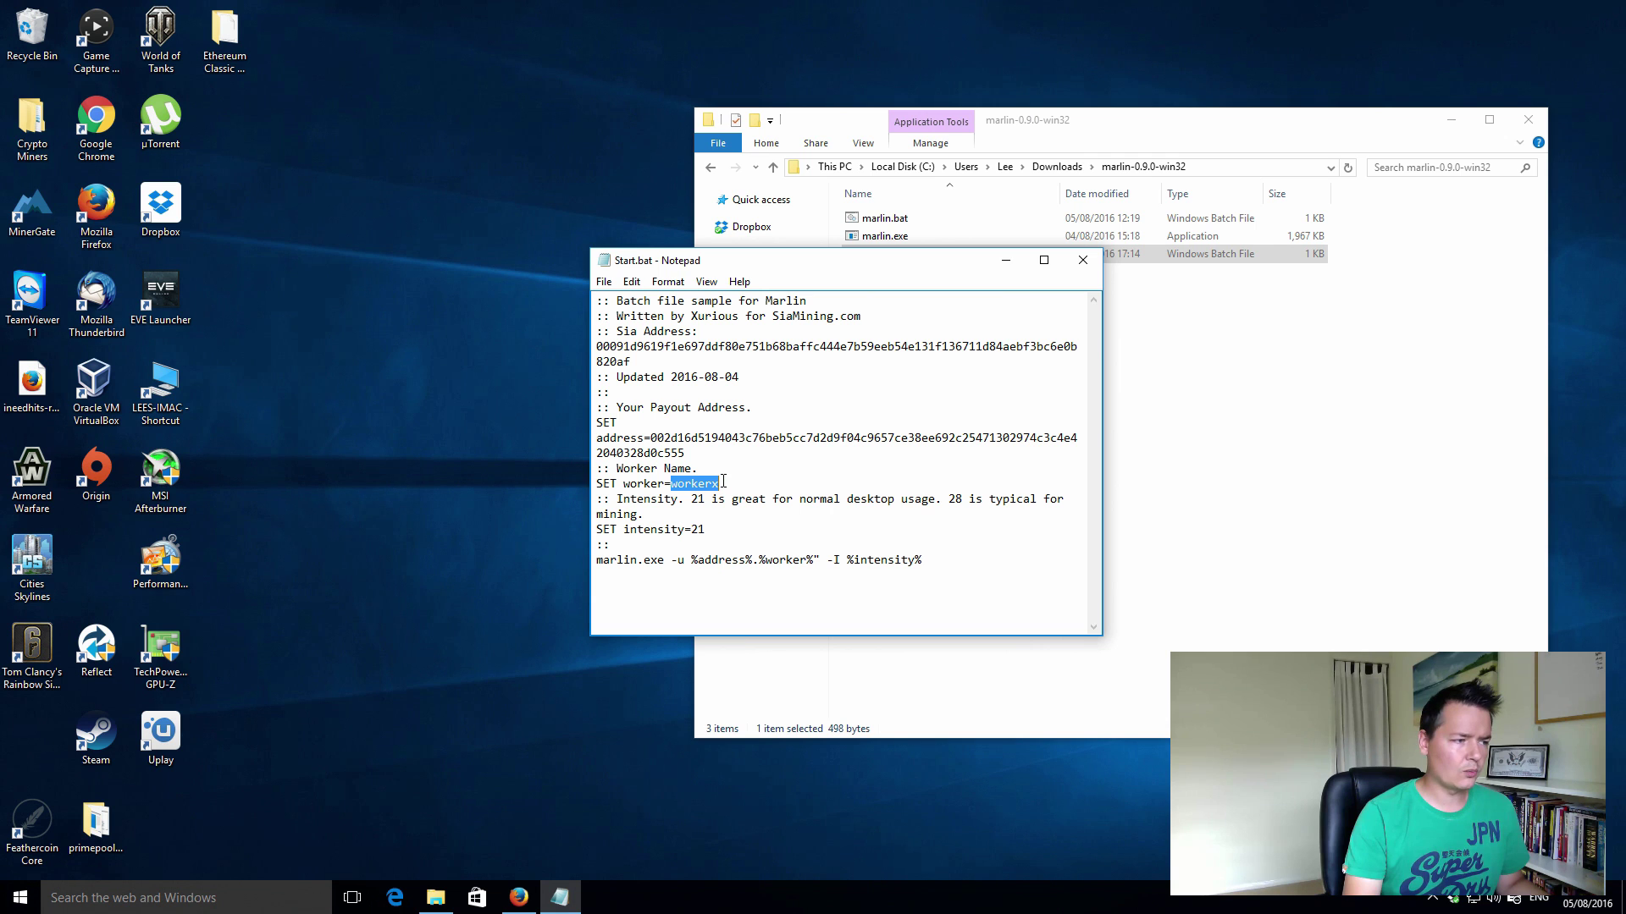
left_click(726, 480)
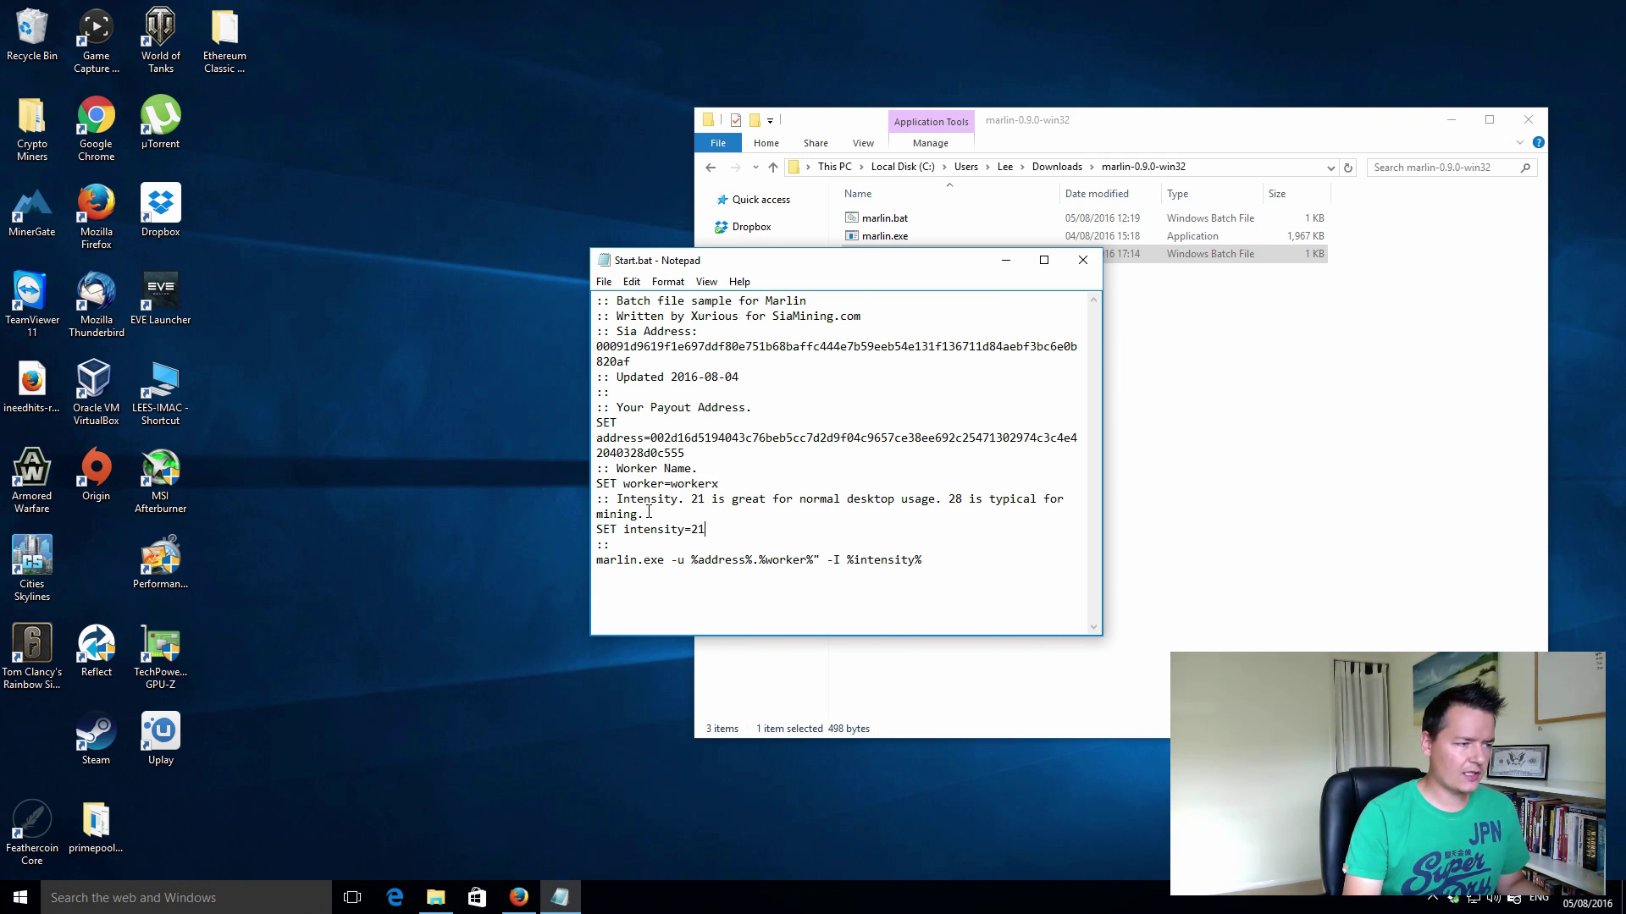
- Examine the SET intensity line and the final marlin.exe launch command in Start.bat
left_click_drag(596, 529, 695, 527)
left_click(708, 529)
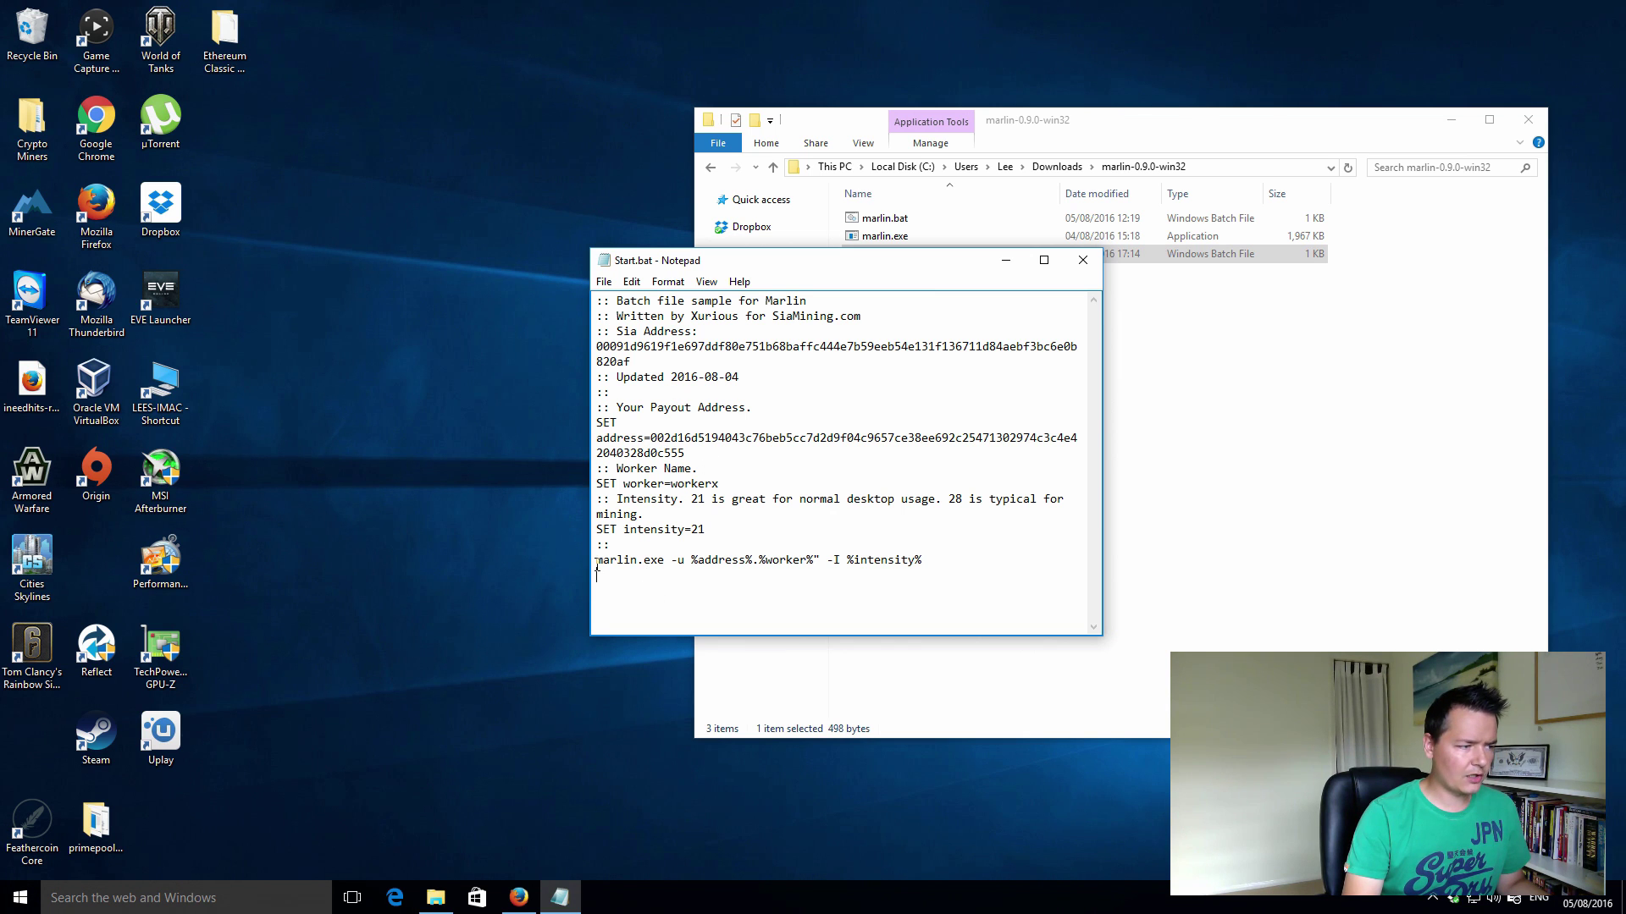
left_click_drag(596, 563, 707, 555)
left_click(648, 569)
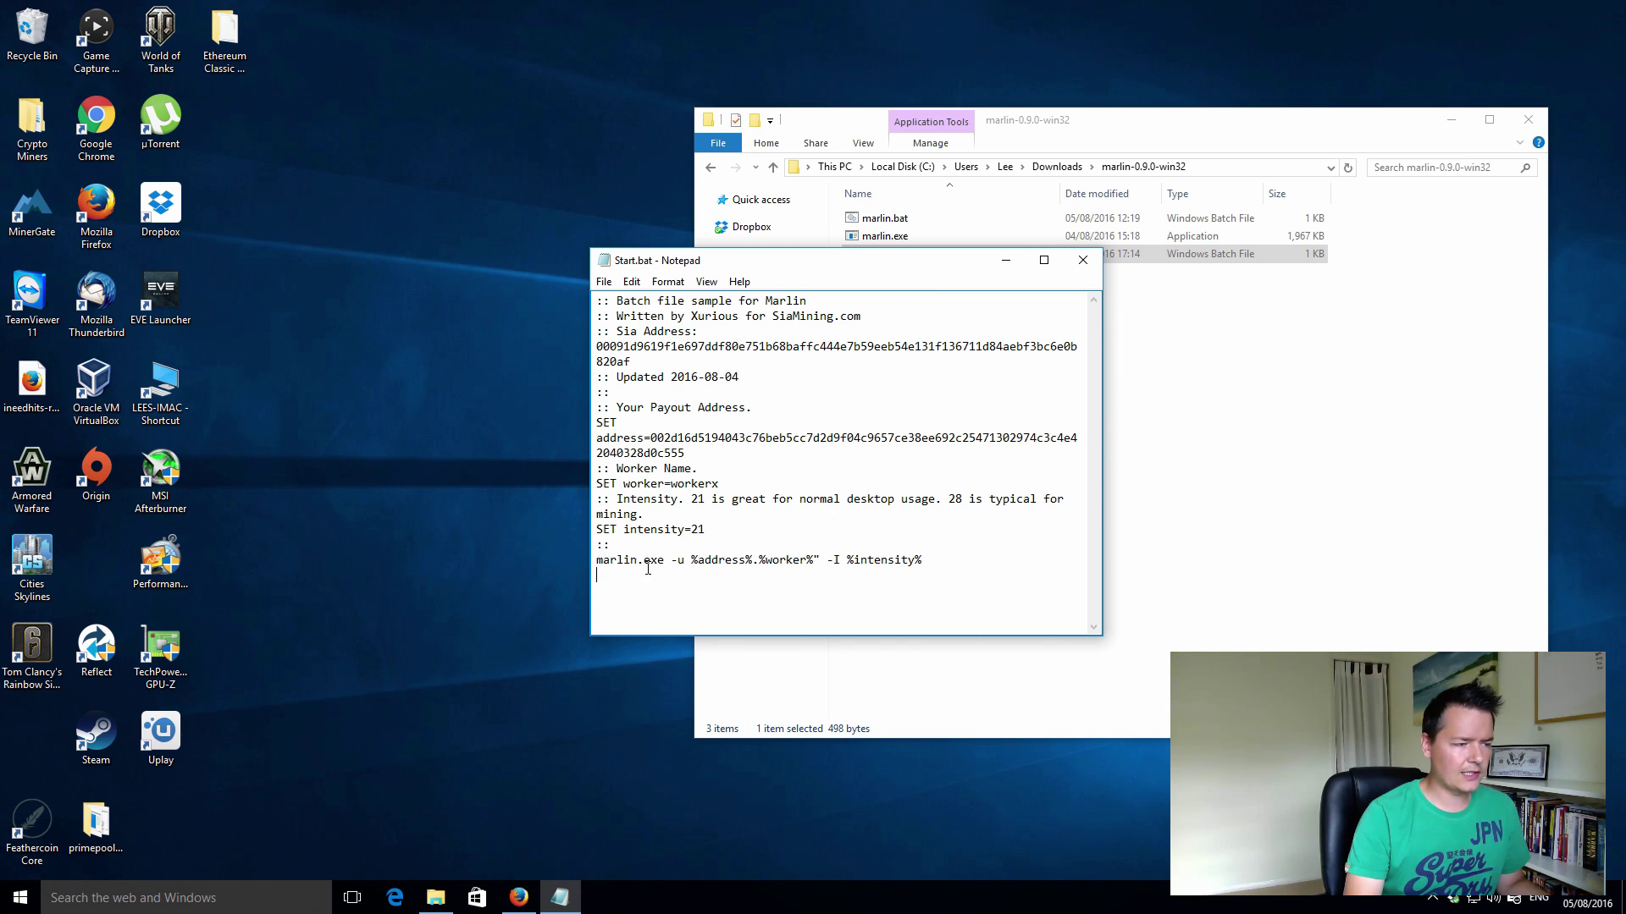
left_click_drag(598, 559, 933, 560)
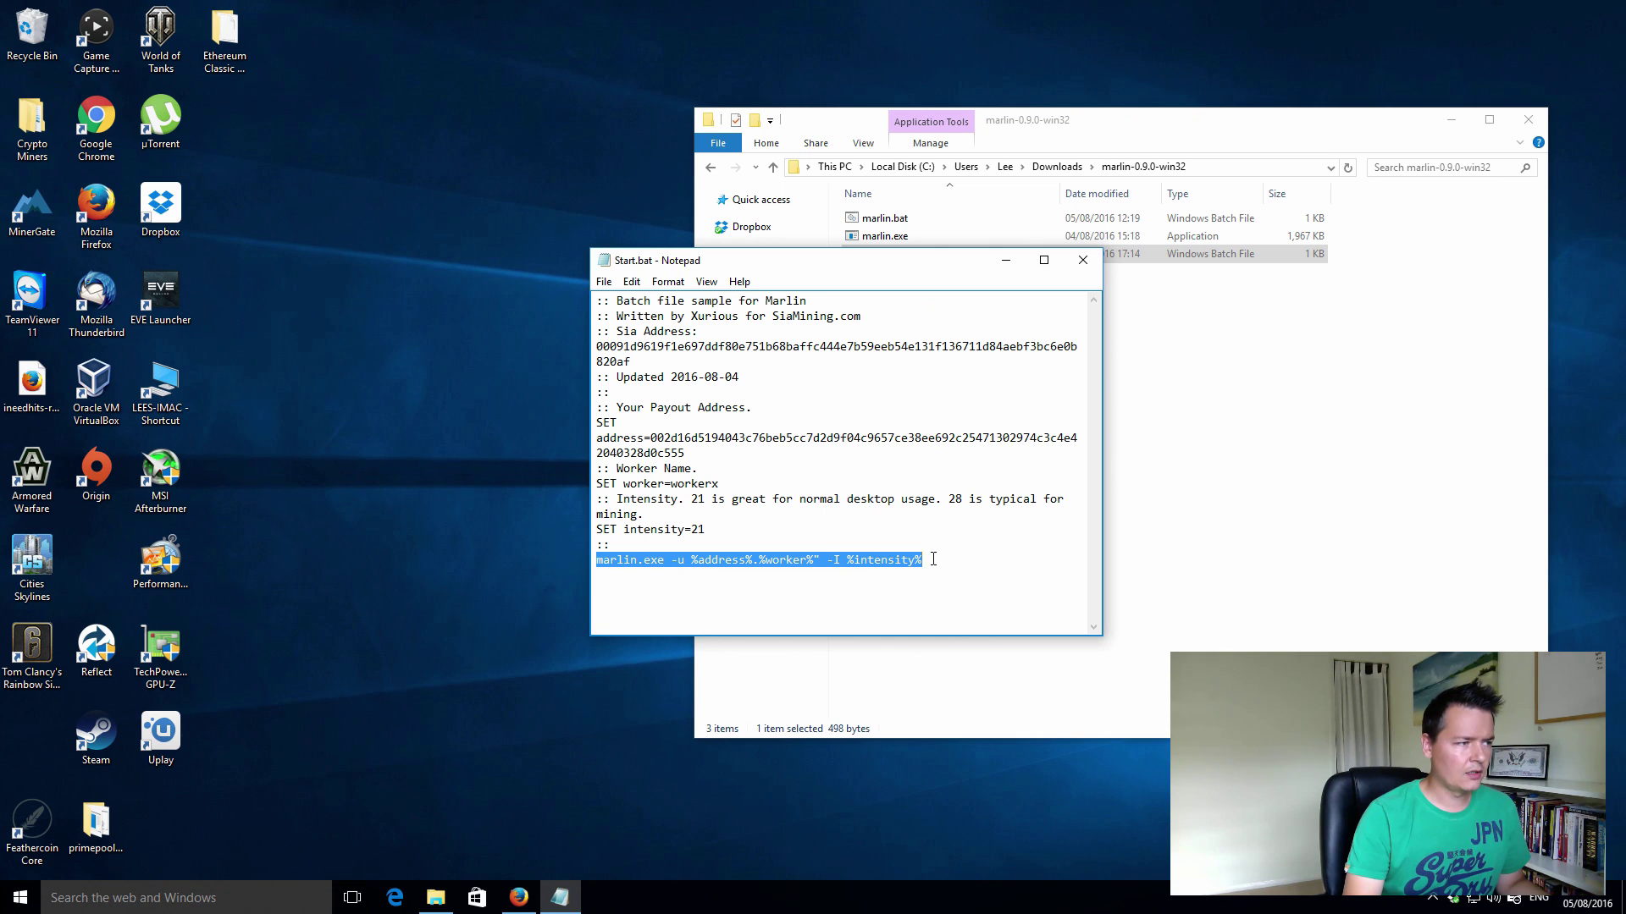
left_click(954, 560)
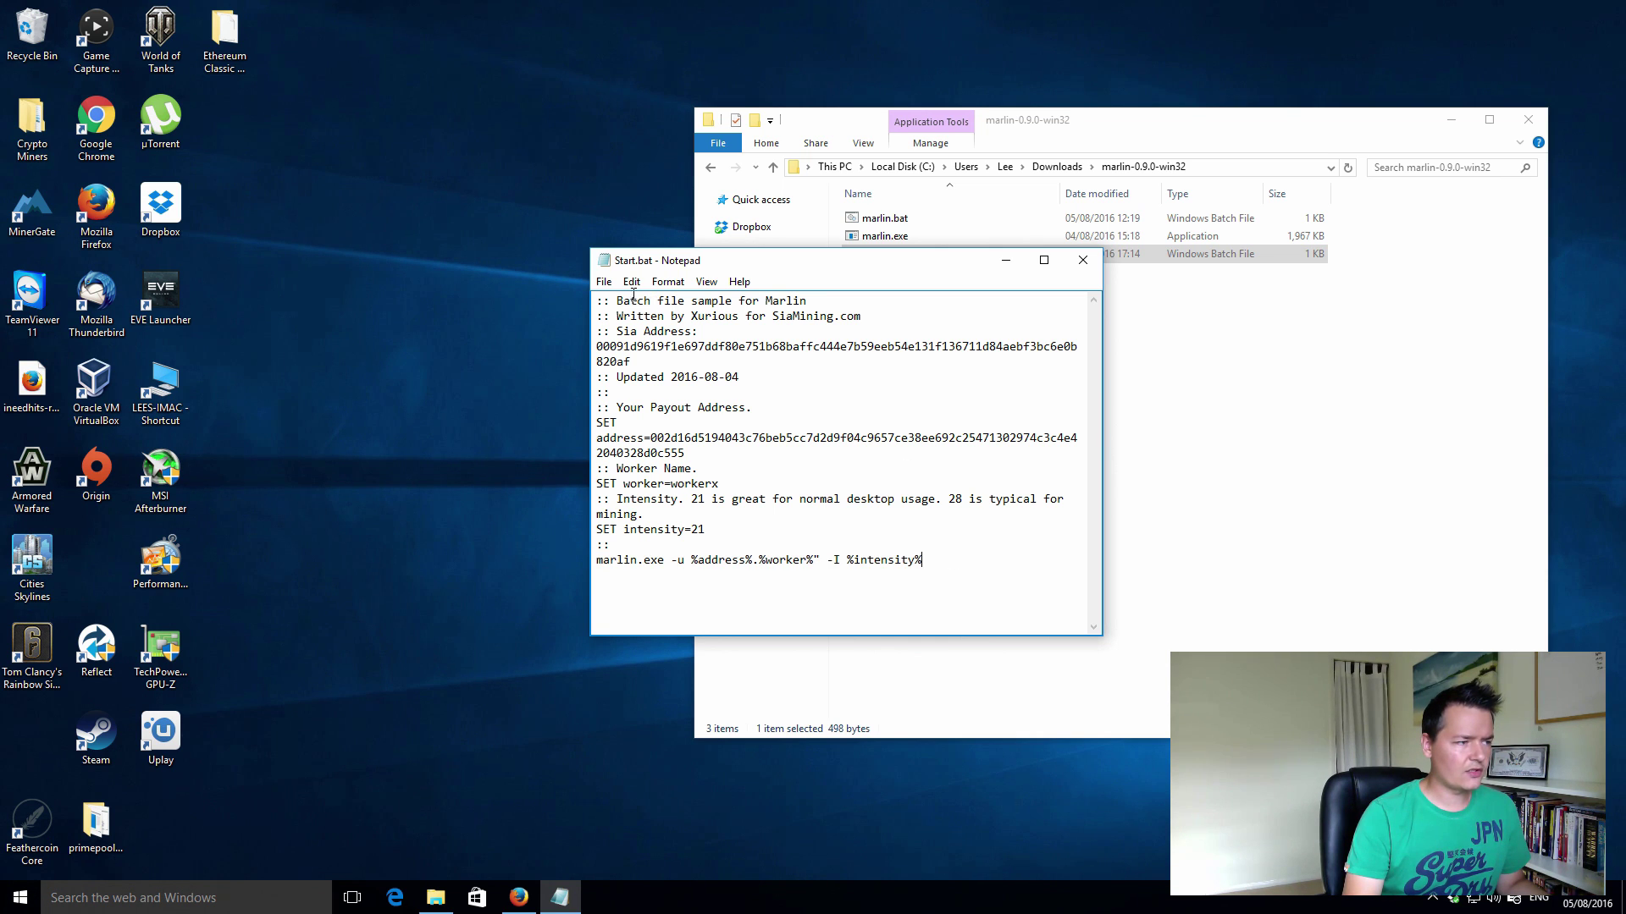
- Save Start.bat and close it, returning to the marlin-0.9.0-win32 folder
left_click(604, 281)
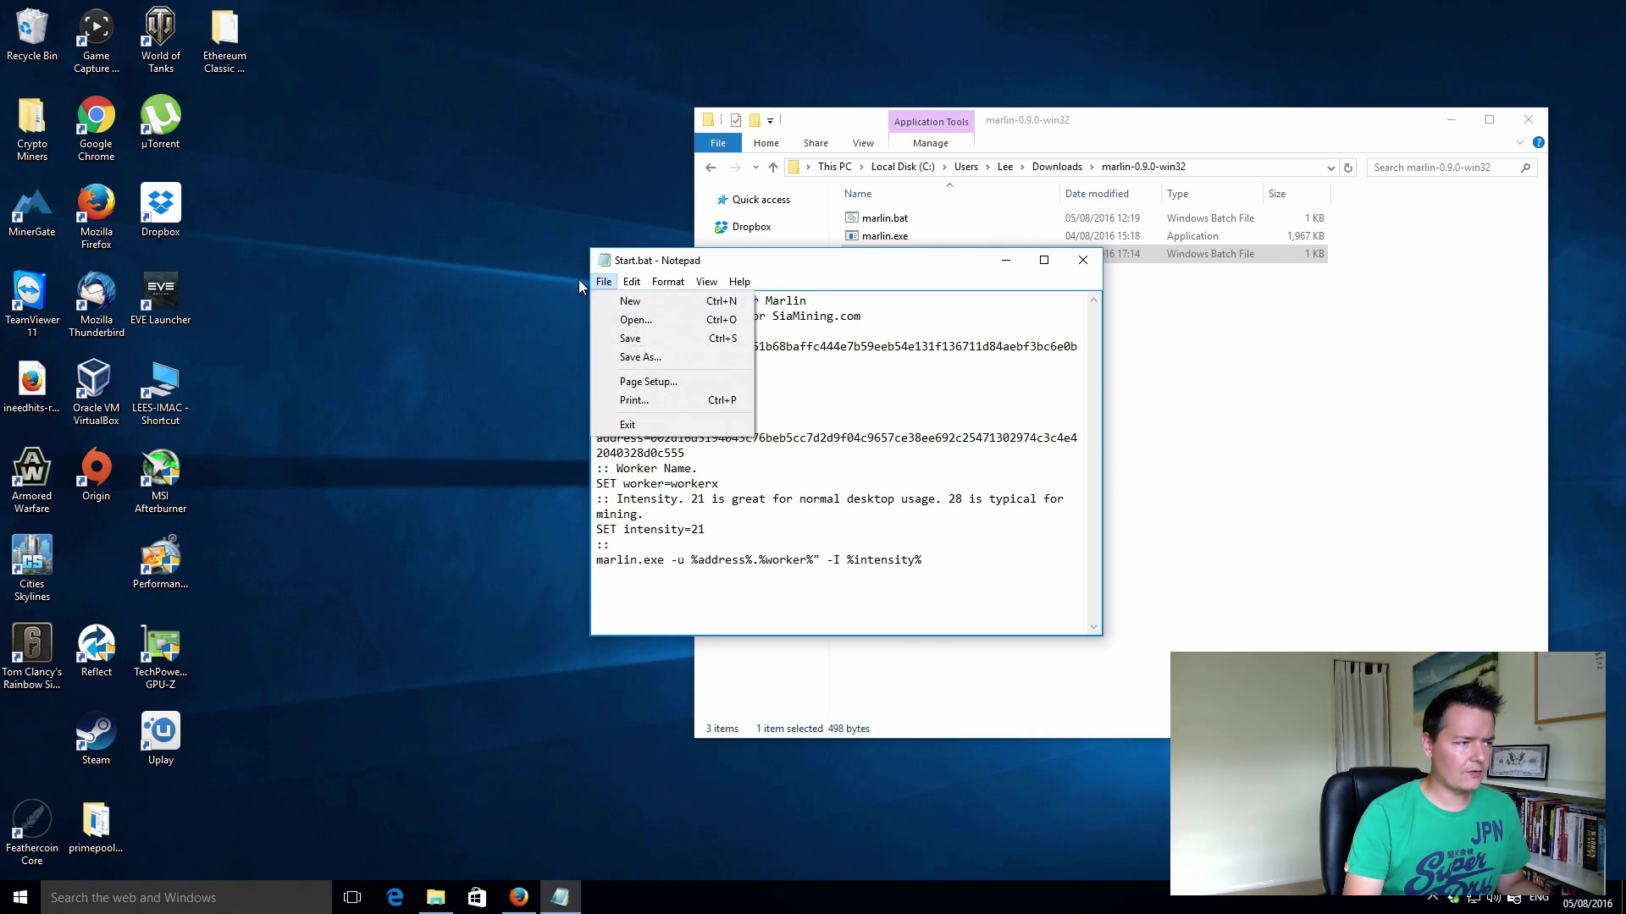
left_click(636, 340)
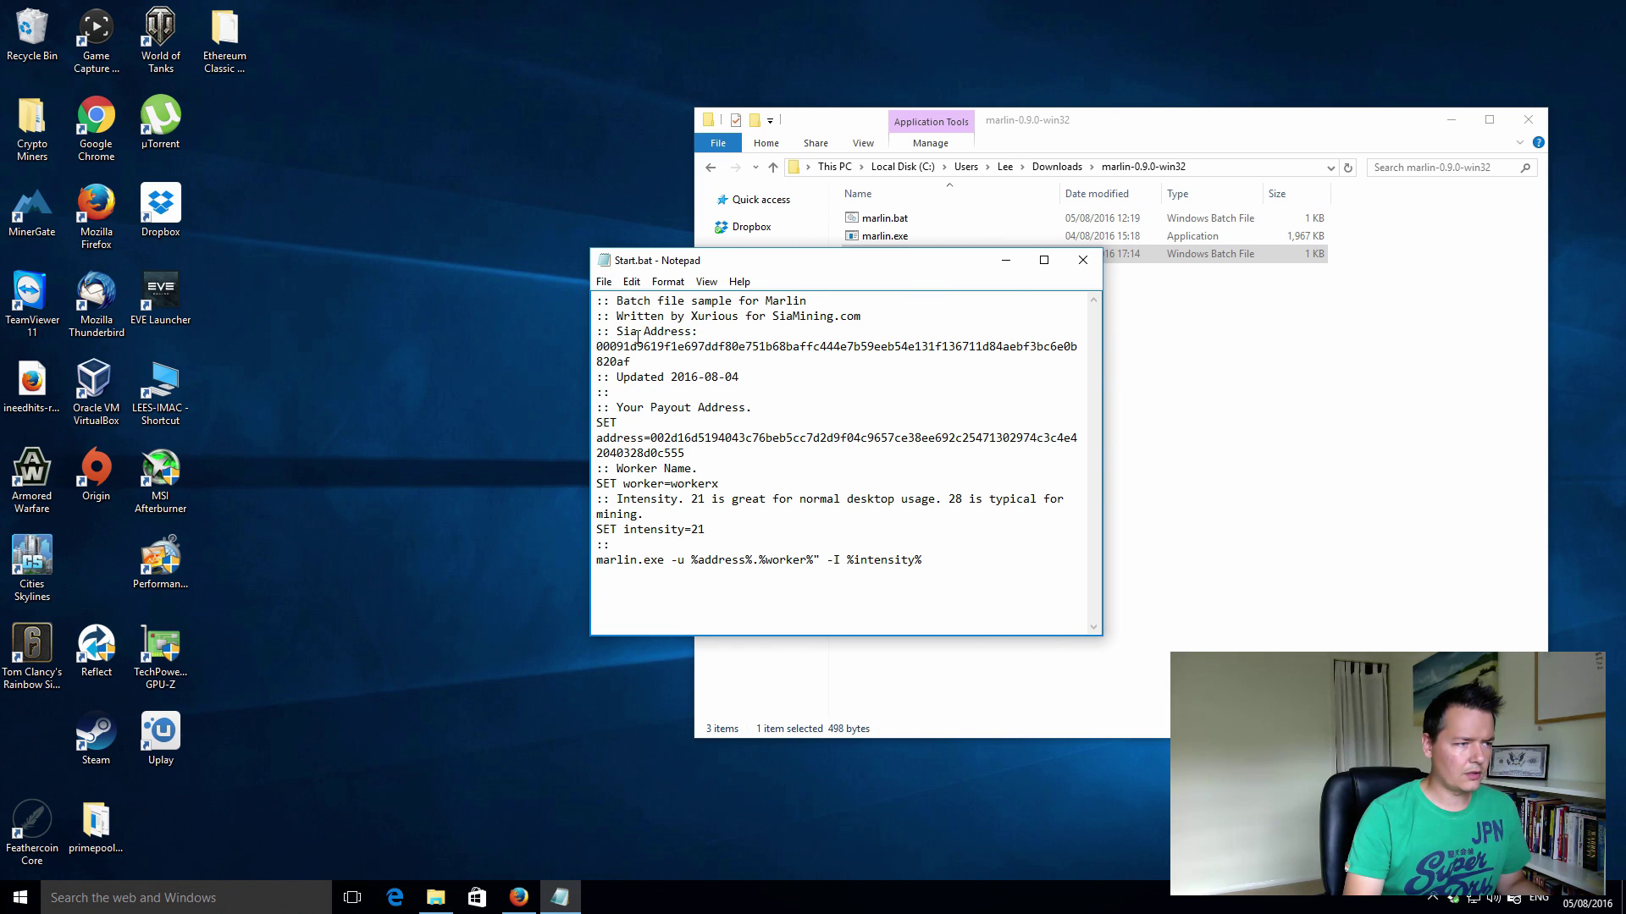
left_click(1083, 263)
left_click(904, 370)
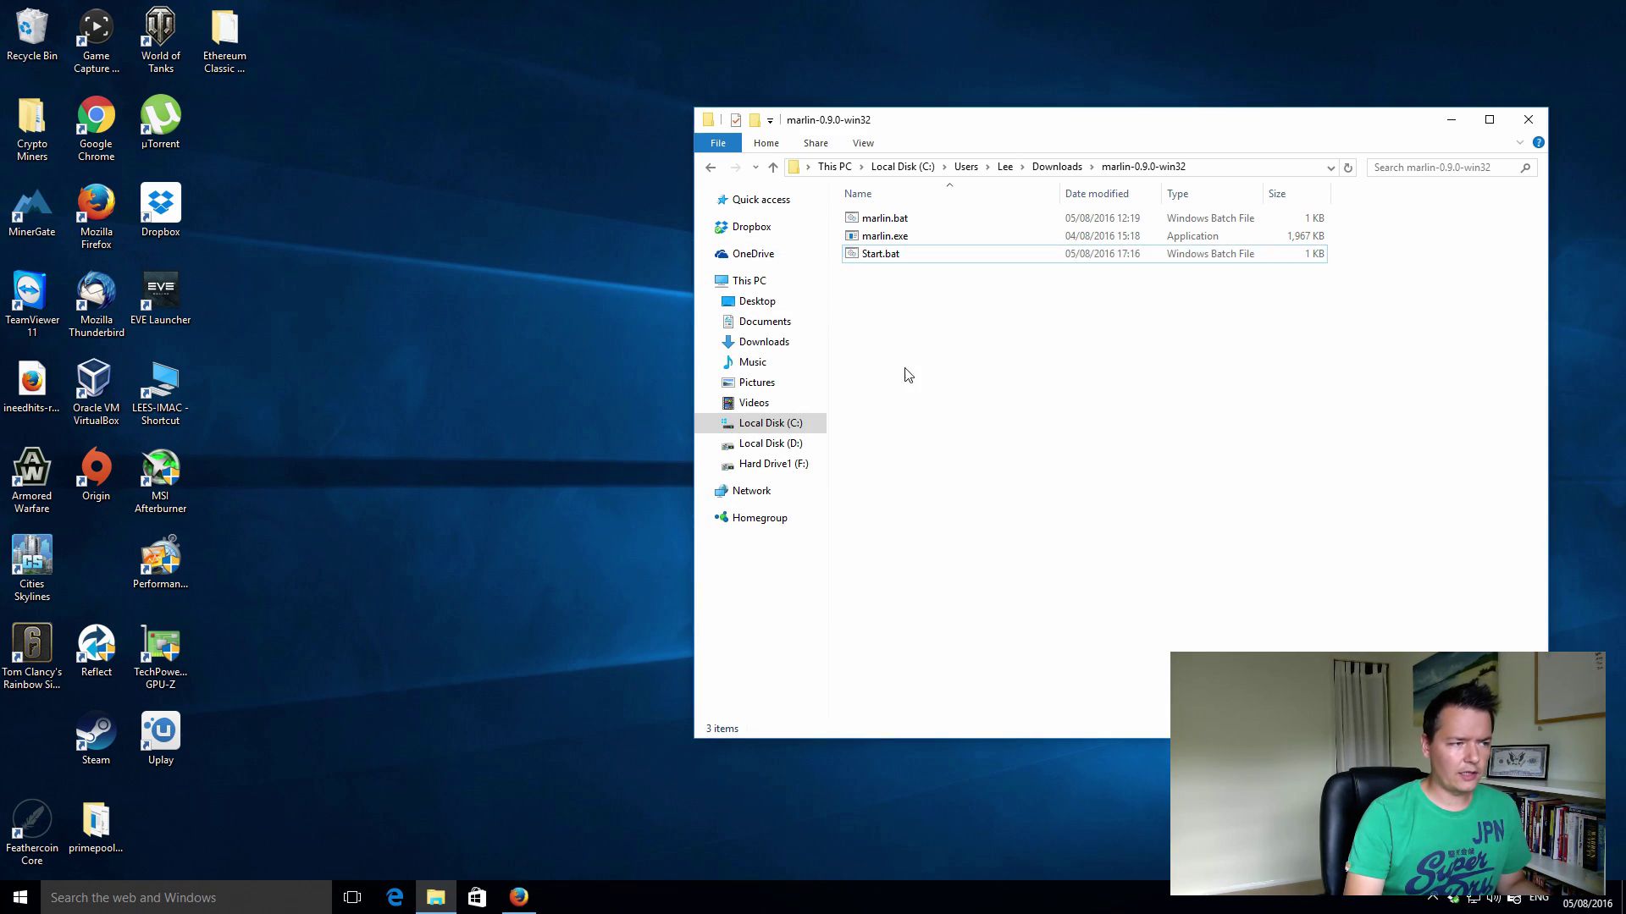
- Run Start.bat as a test, move the miner console over the folder window to check its output, and close the console
double_click(923, 254)
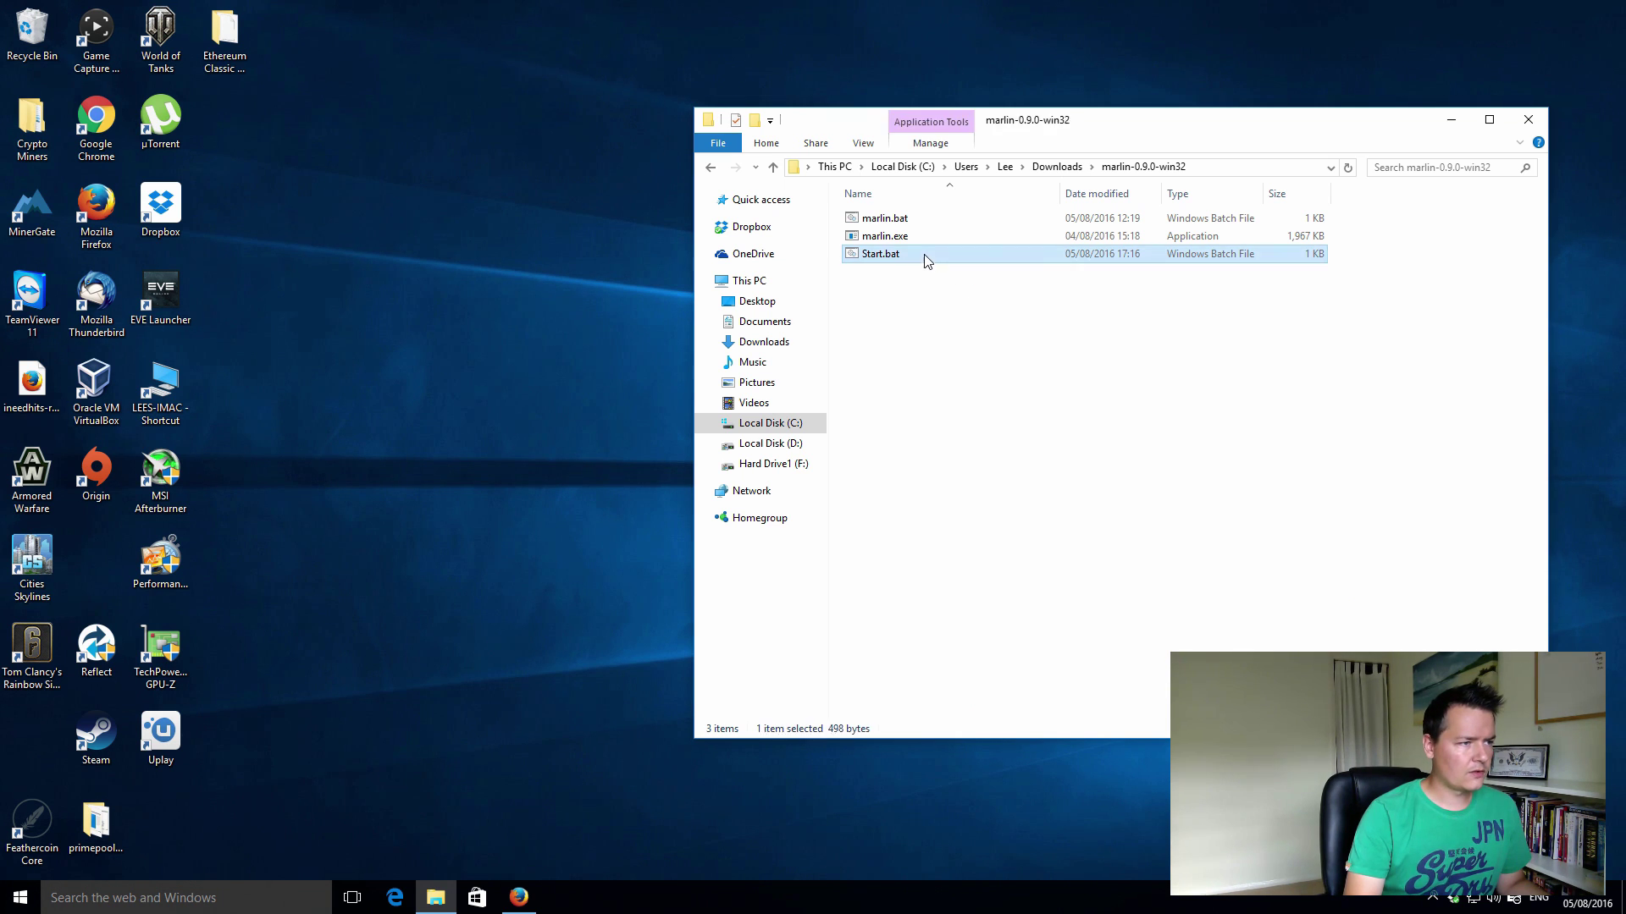
left_click_drag(360, 68, 892, 176)
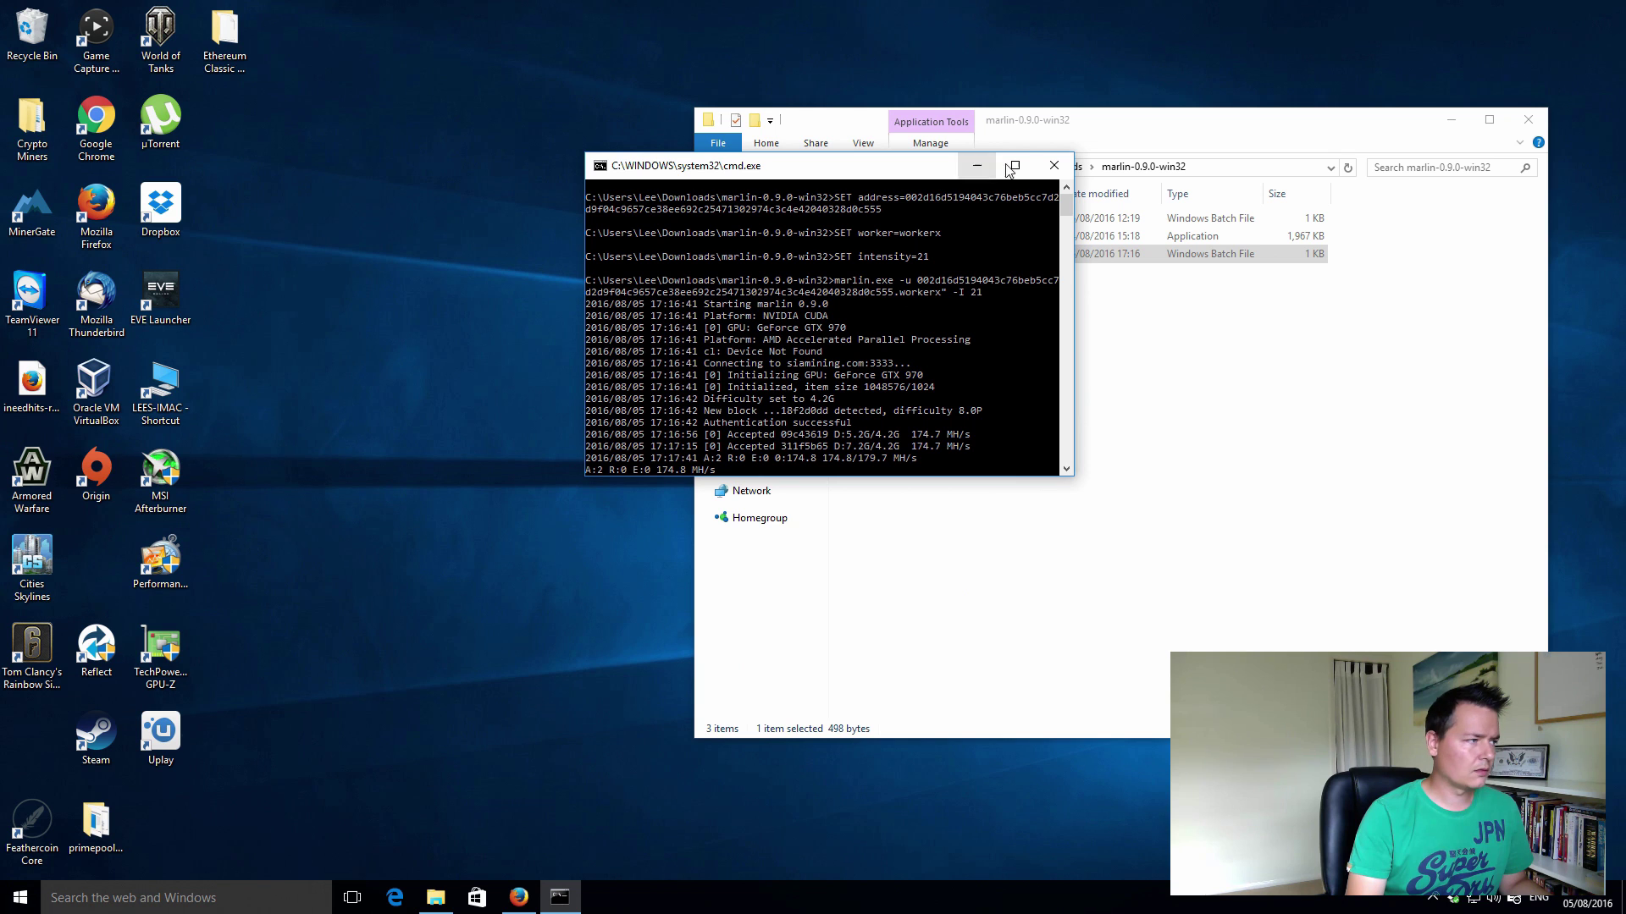
left_click(1053, 165)
left_click(946, 351)
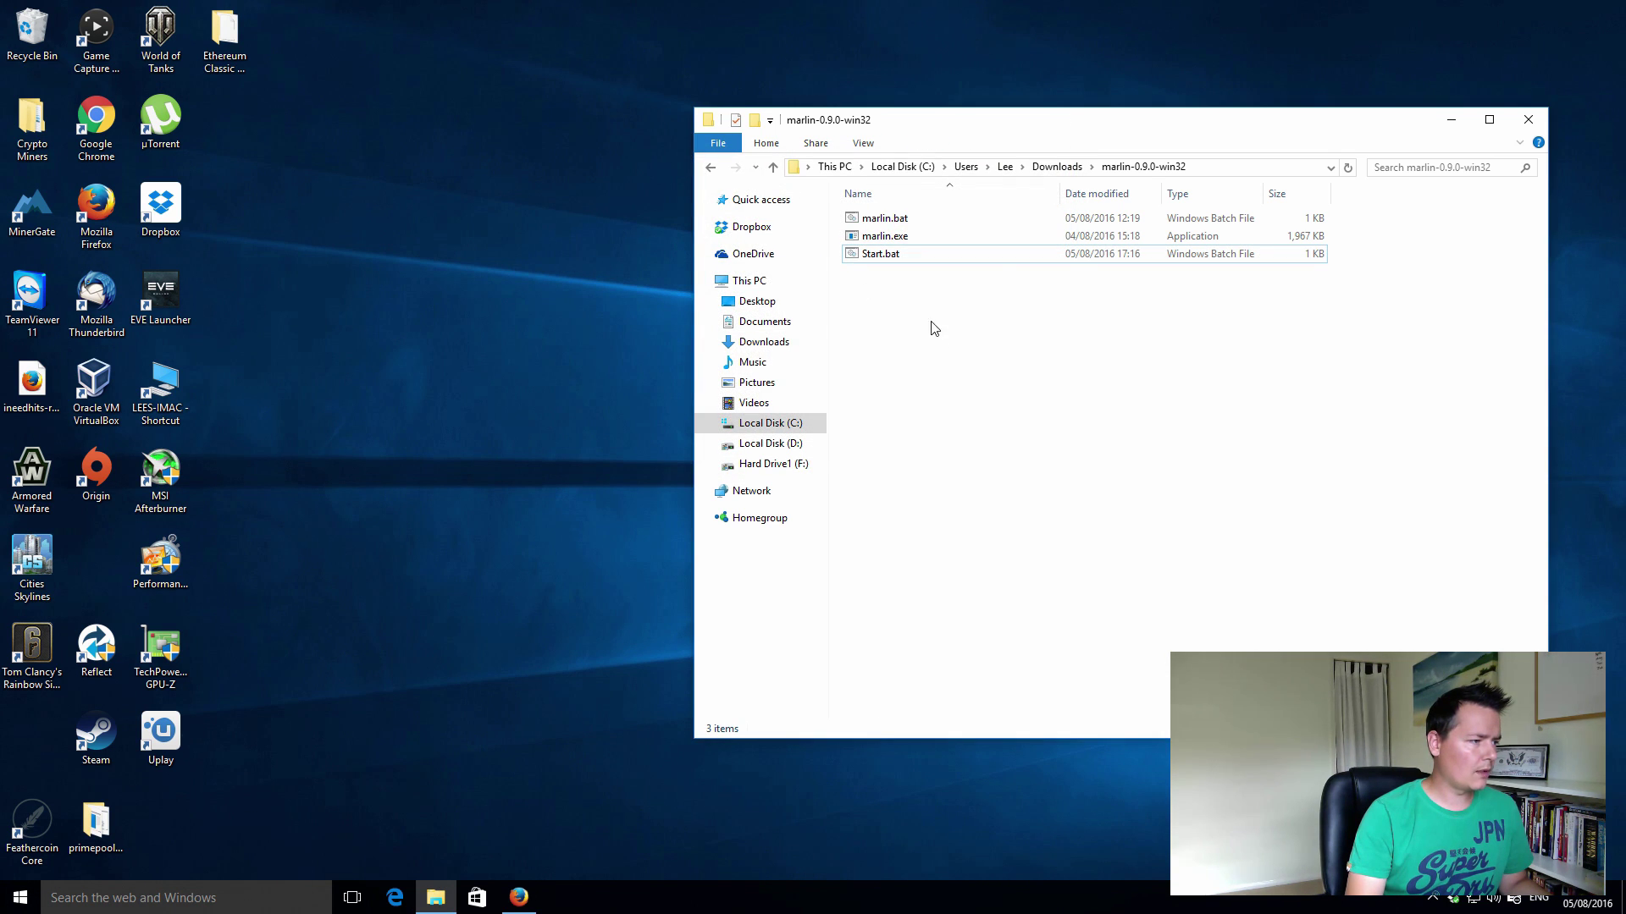
left_click(381, 274)
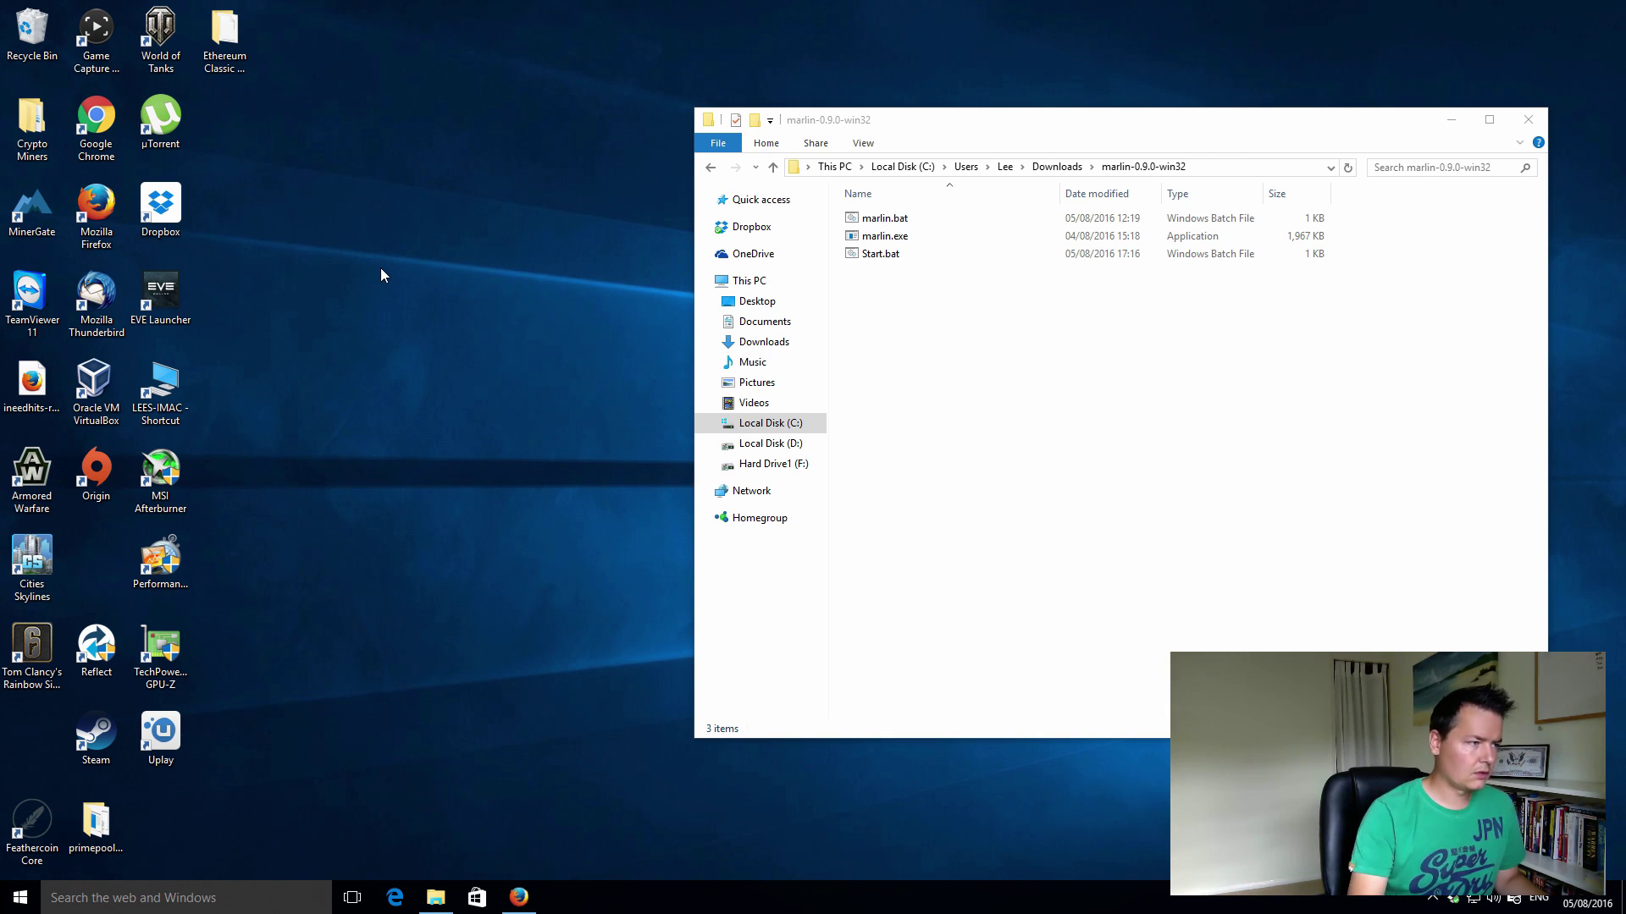
- Open Device Manager from the Windows system information and expand the display adapters
key("super+Pause")
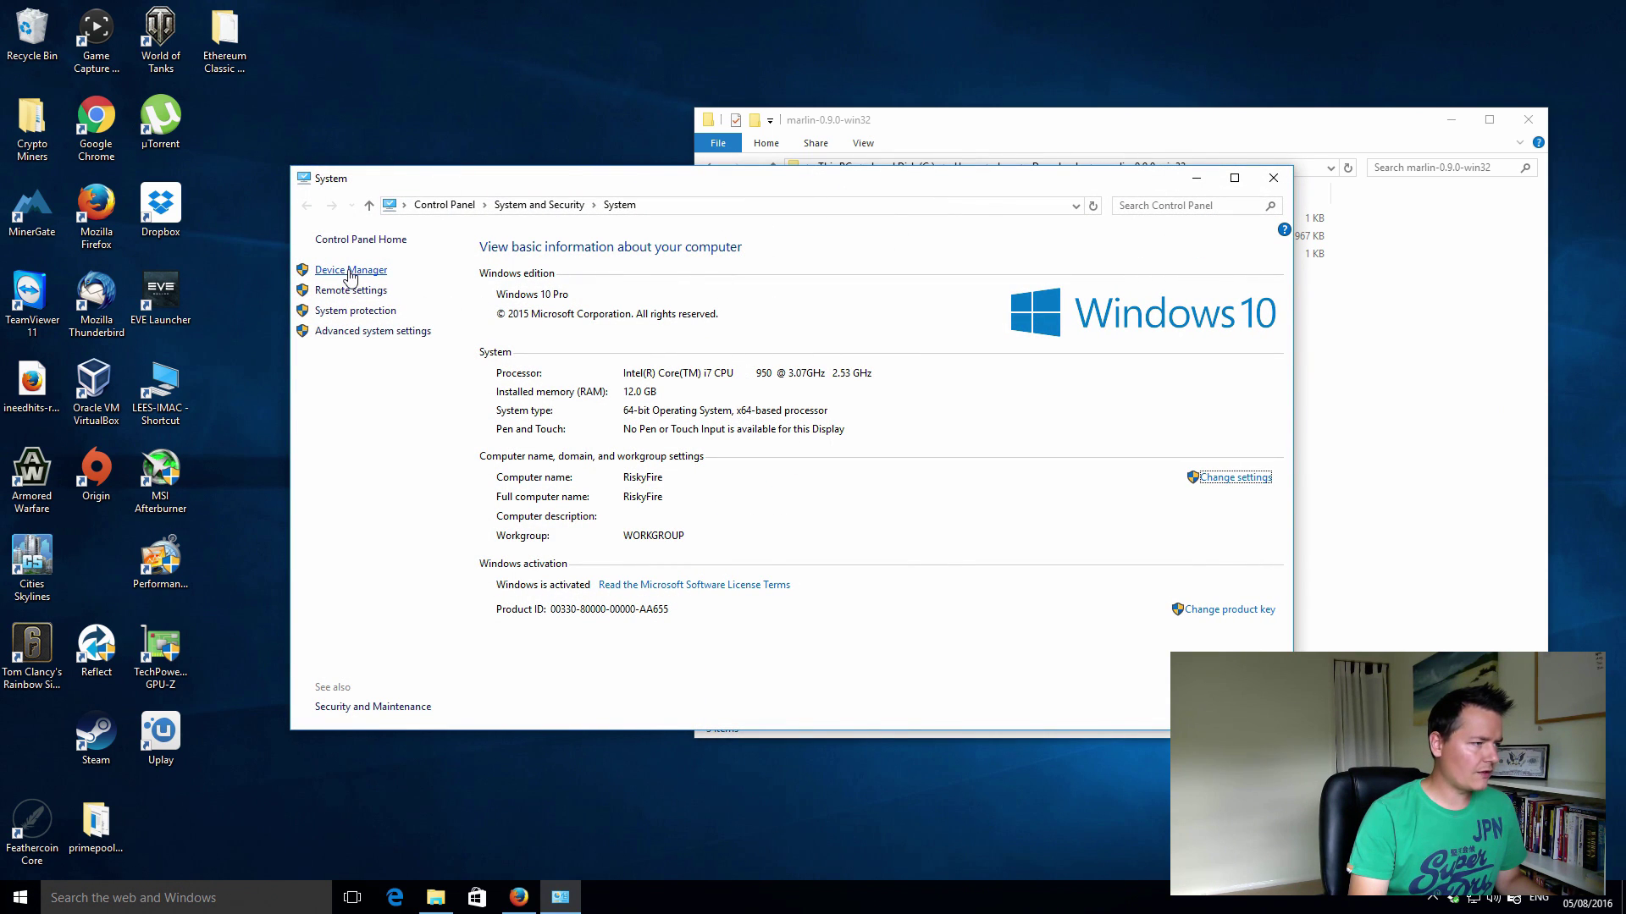
left_click(345, 292)
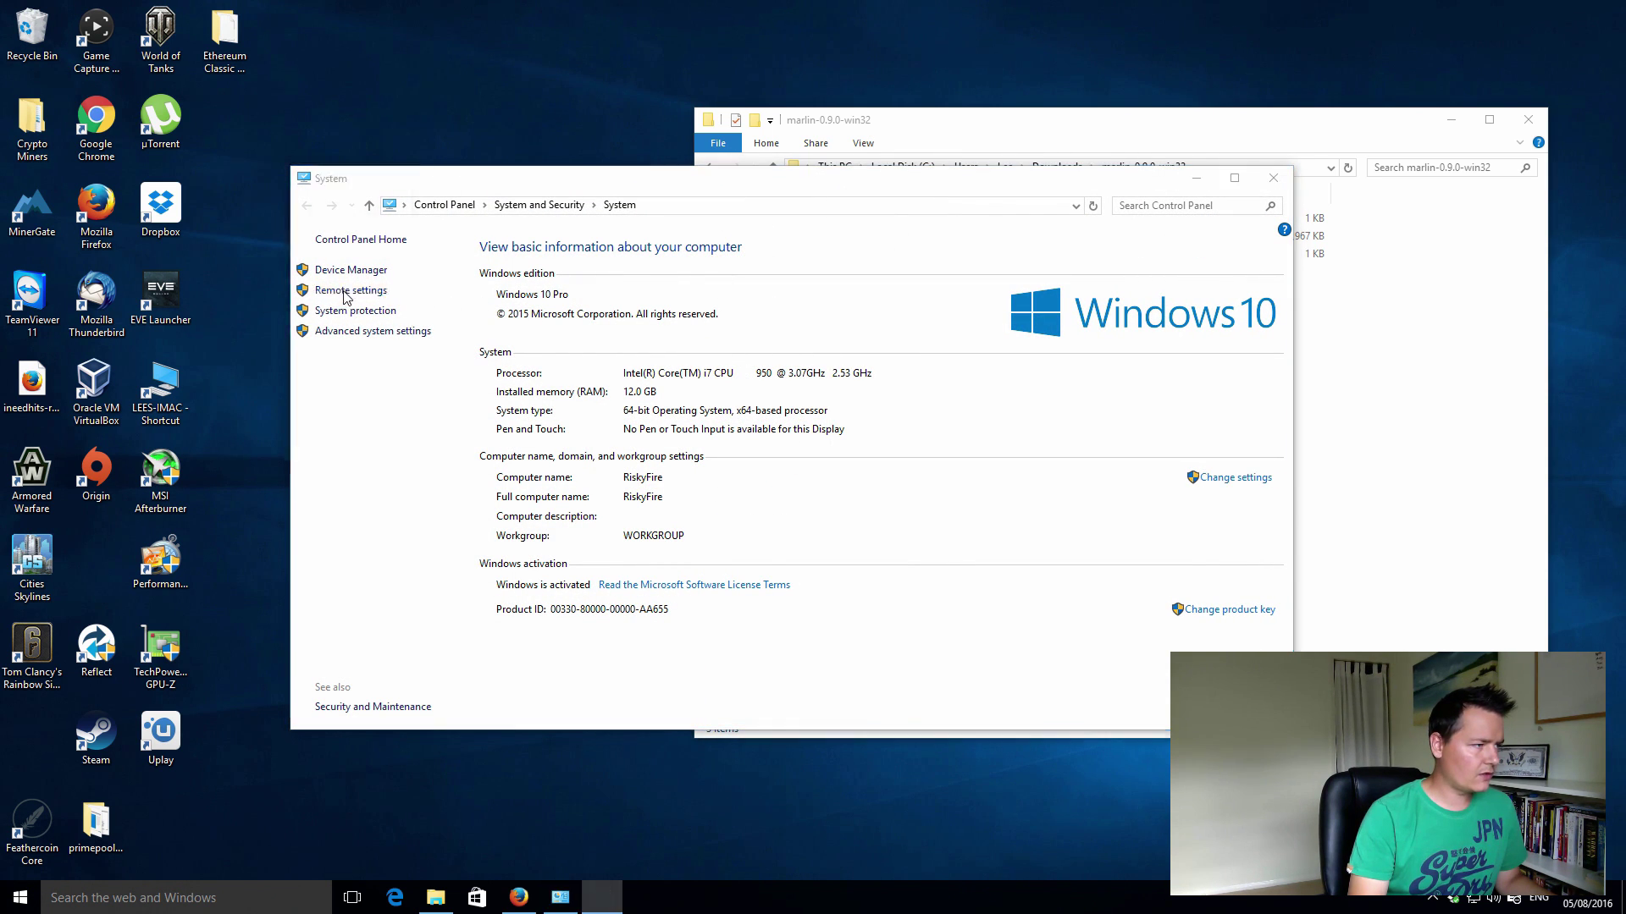
left_click(315, 447)
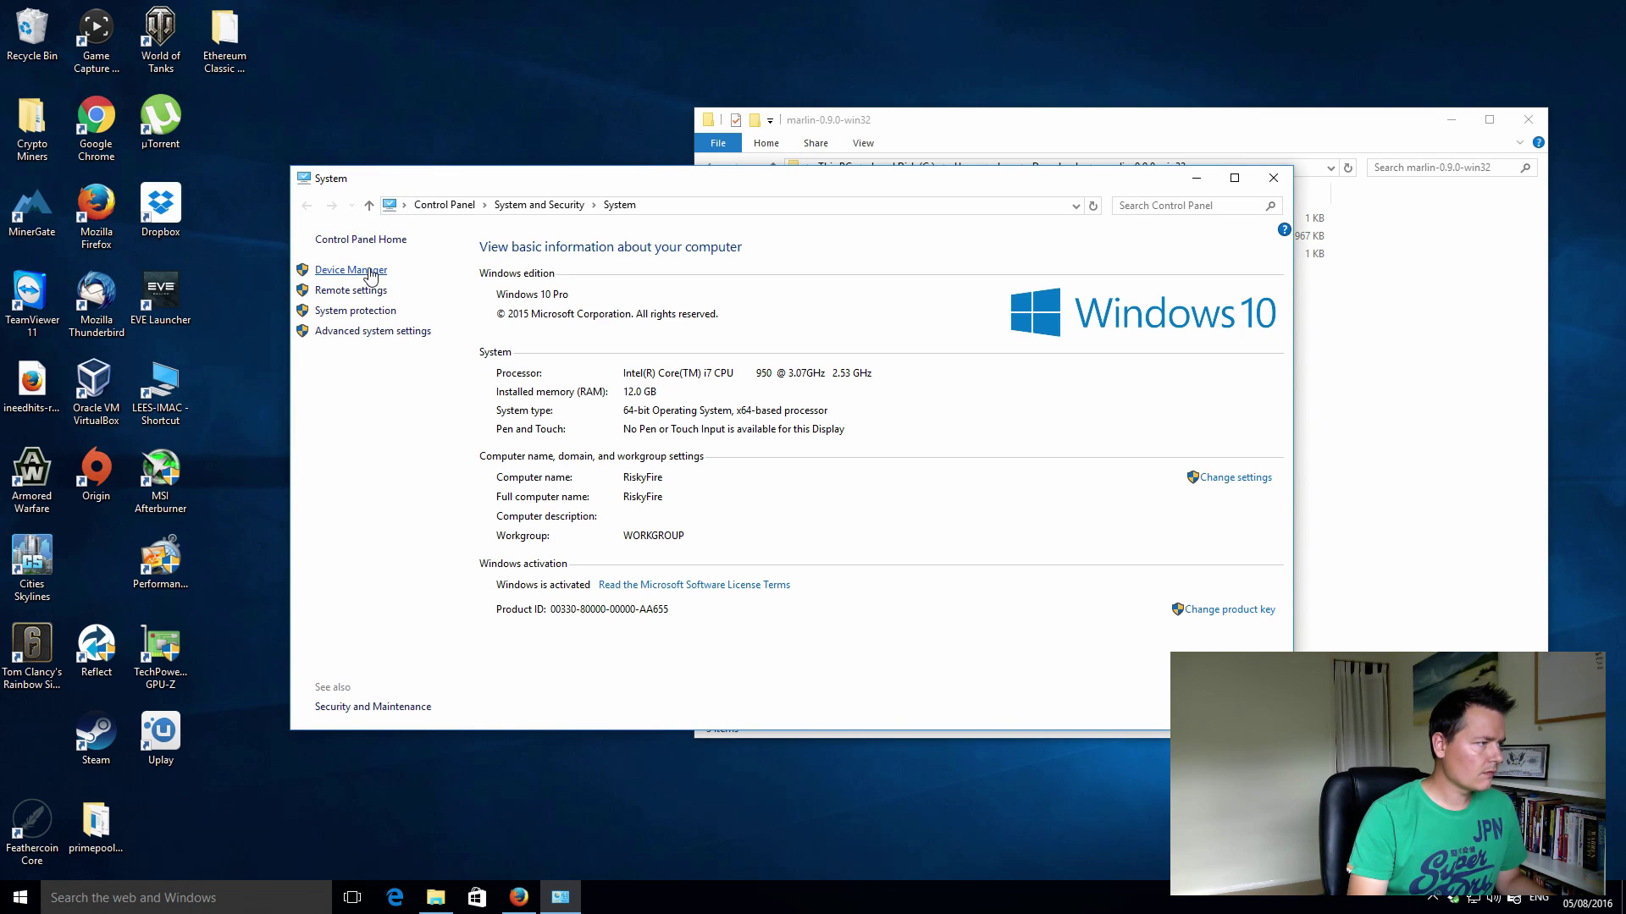
left_click(365, 276)
left_click(93, 176)
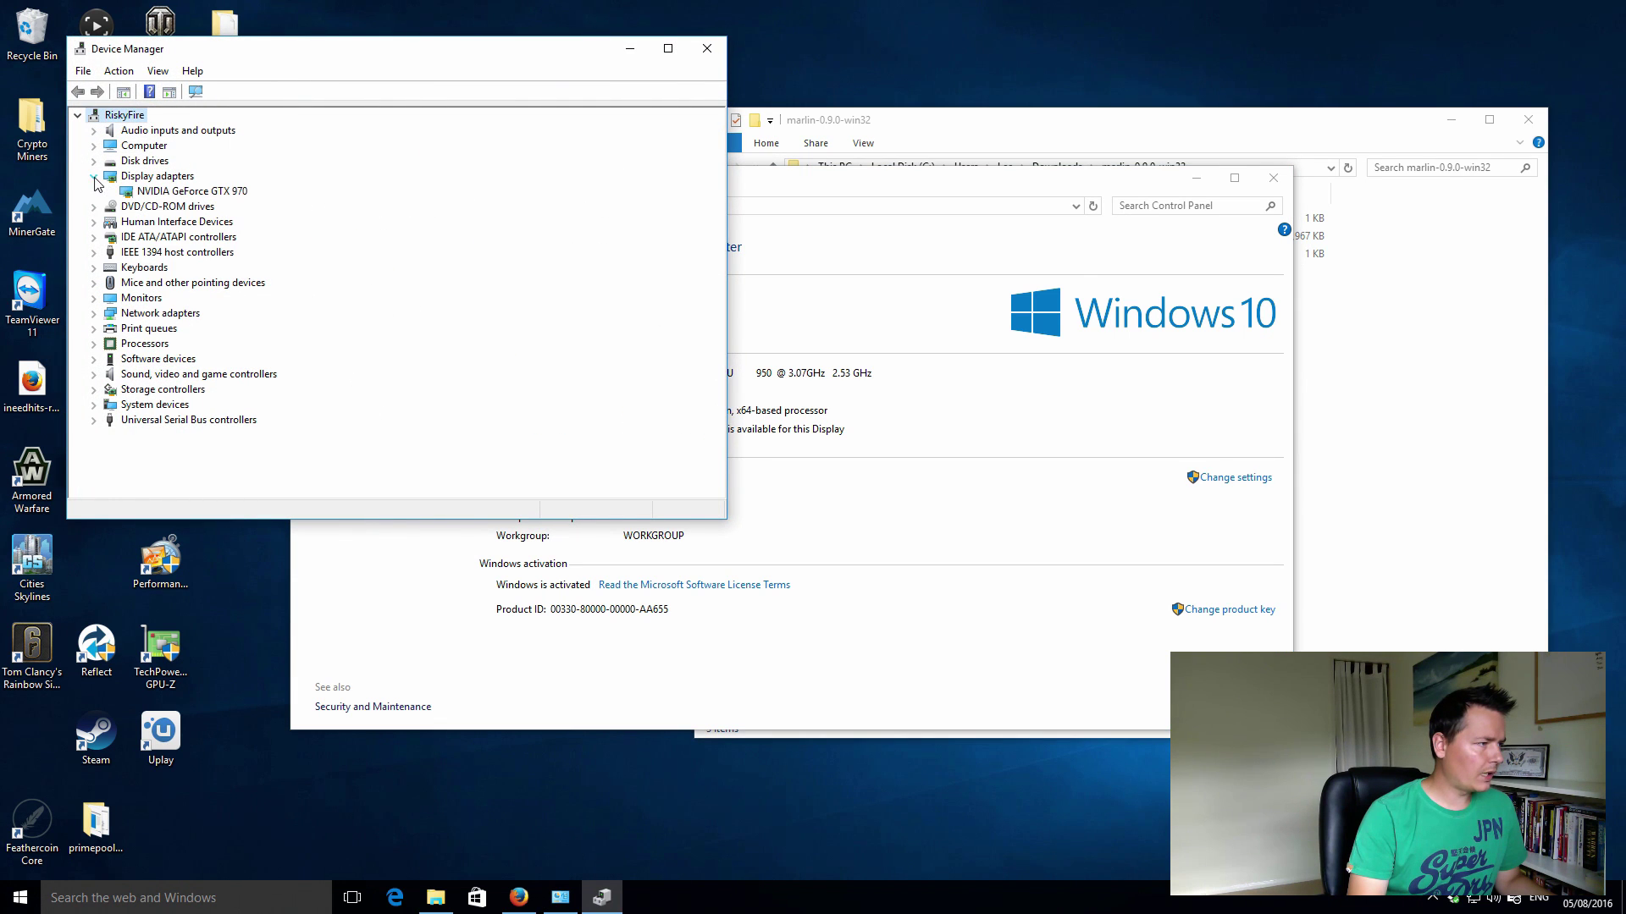
- Update the NVIDIA GeForce GTX 970 driver from its properties, searching automatically for updated driver software
left_click(182, 193)
right_click(182, 193)
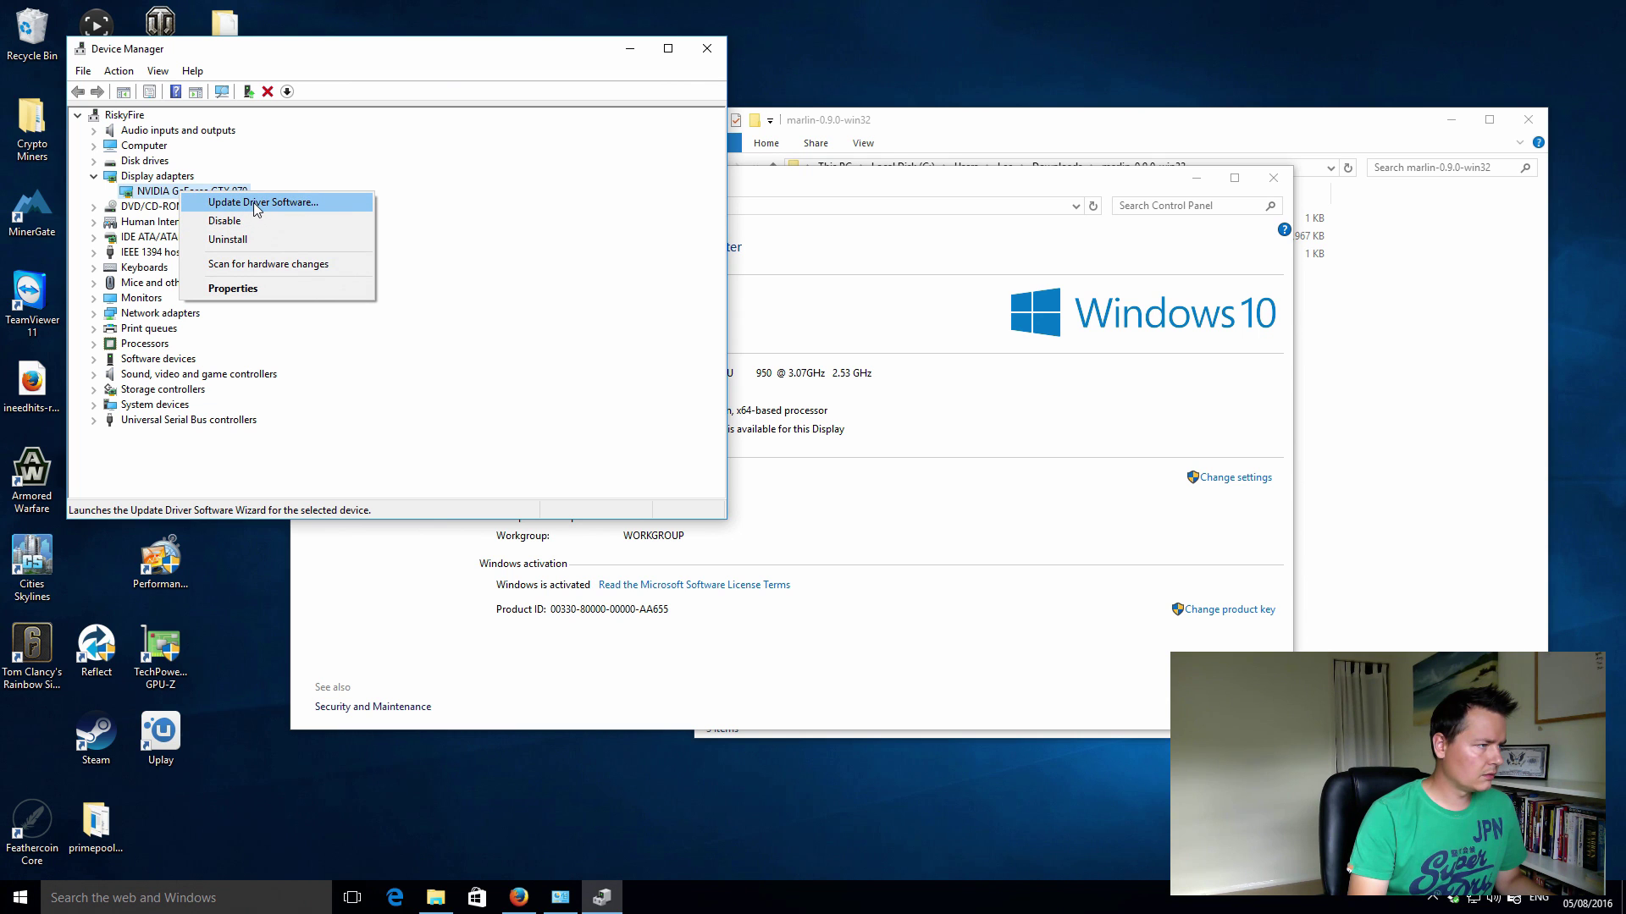
left_click(241, 289)
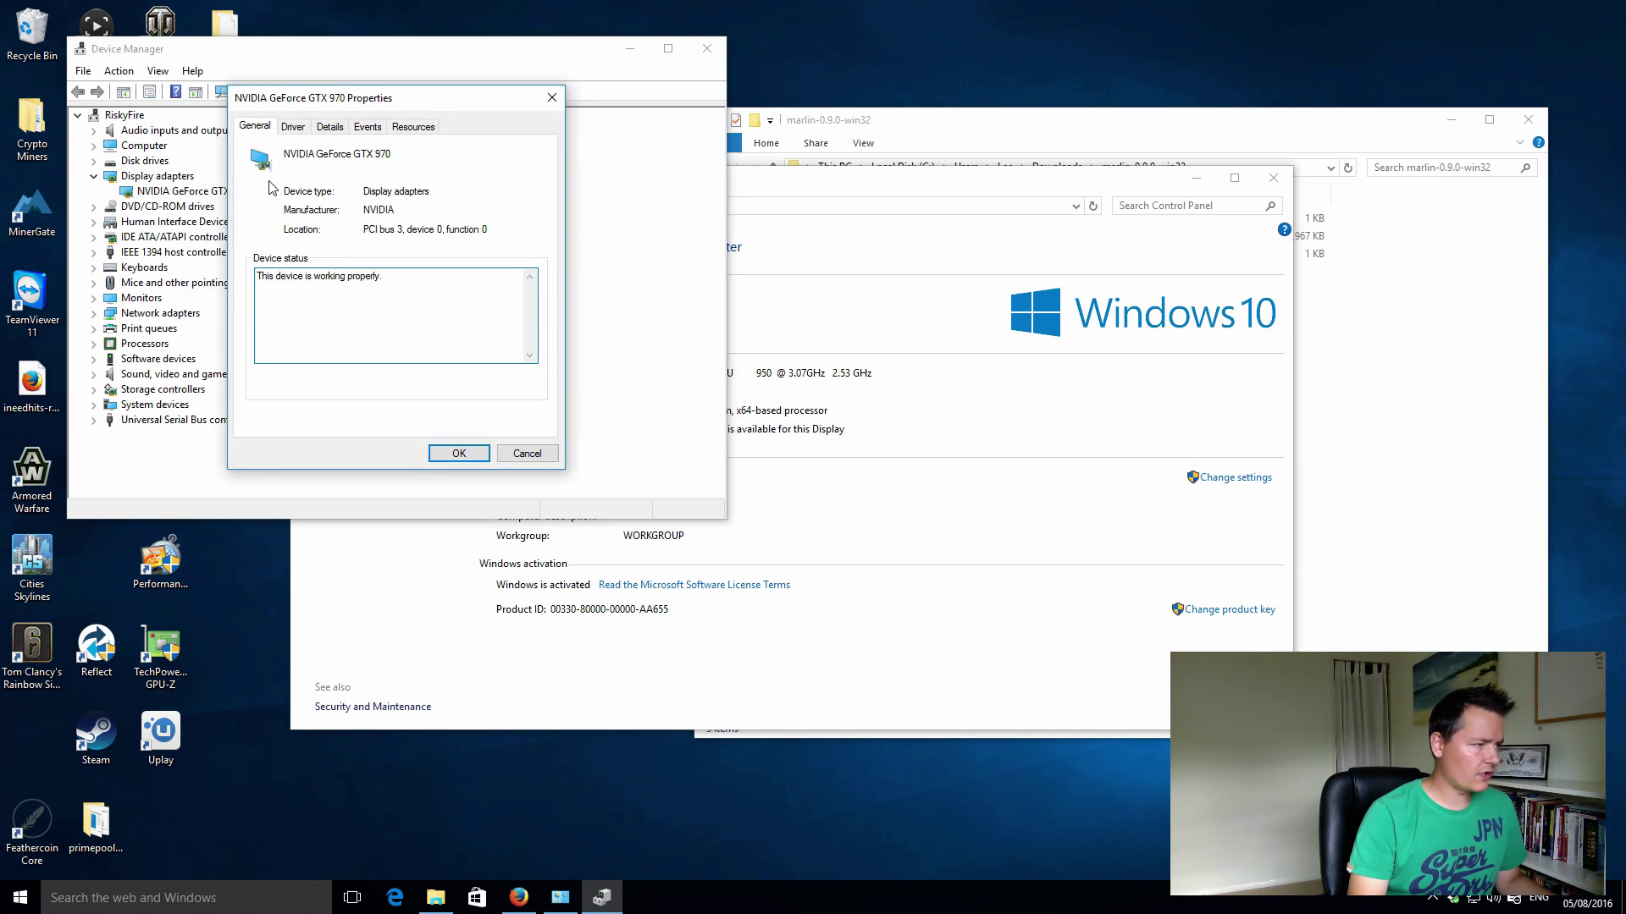
left_click(292, 127)
left_click(290, 322)
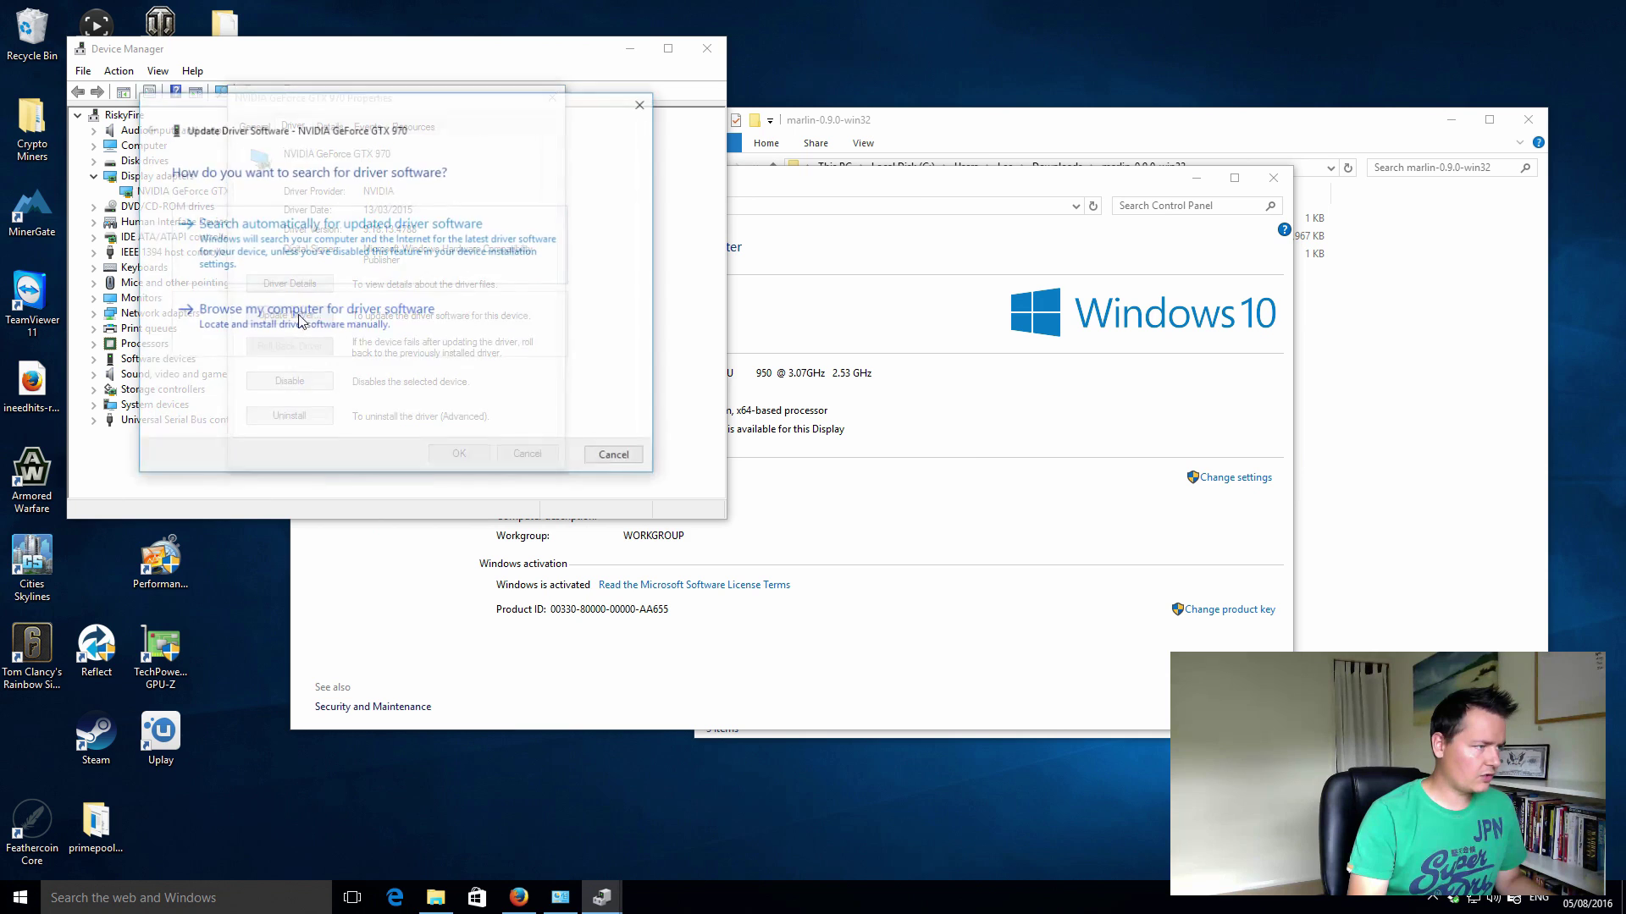
left_click(281, 245)
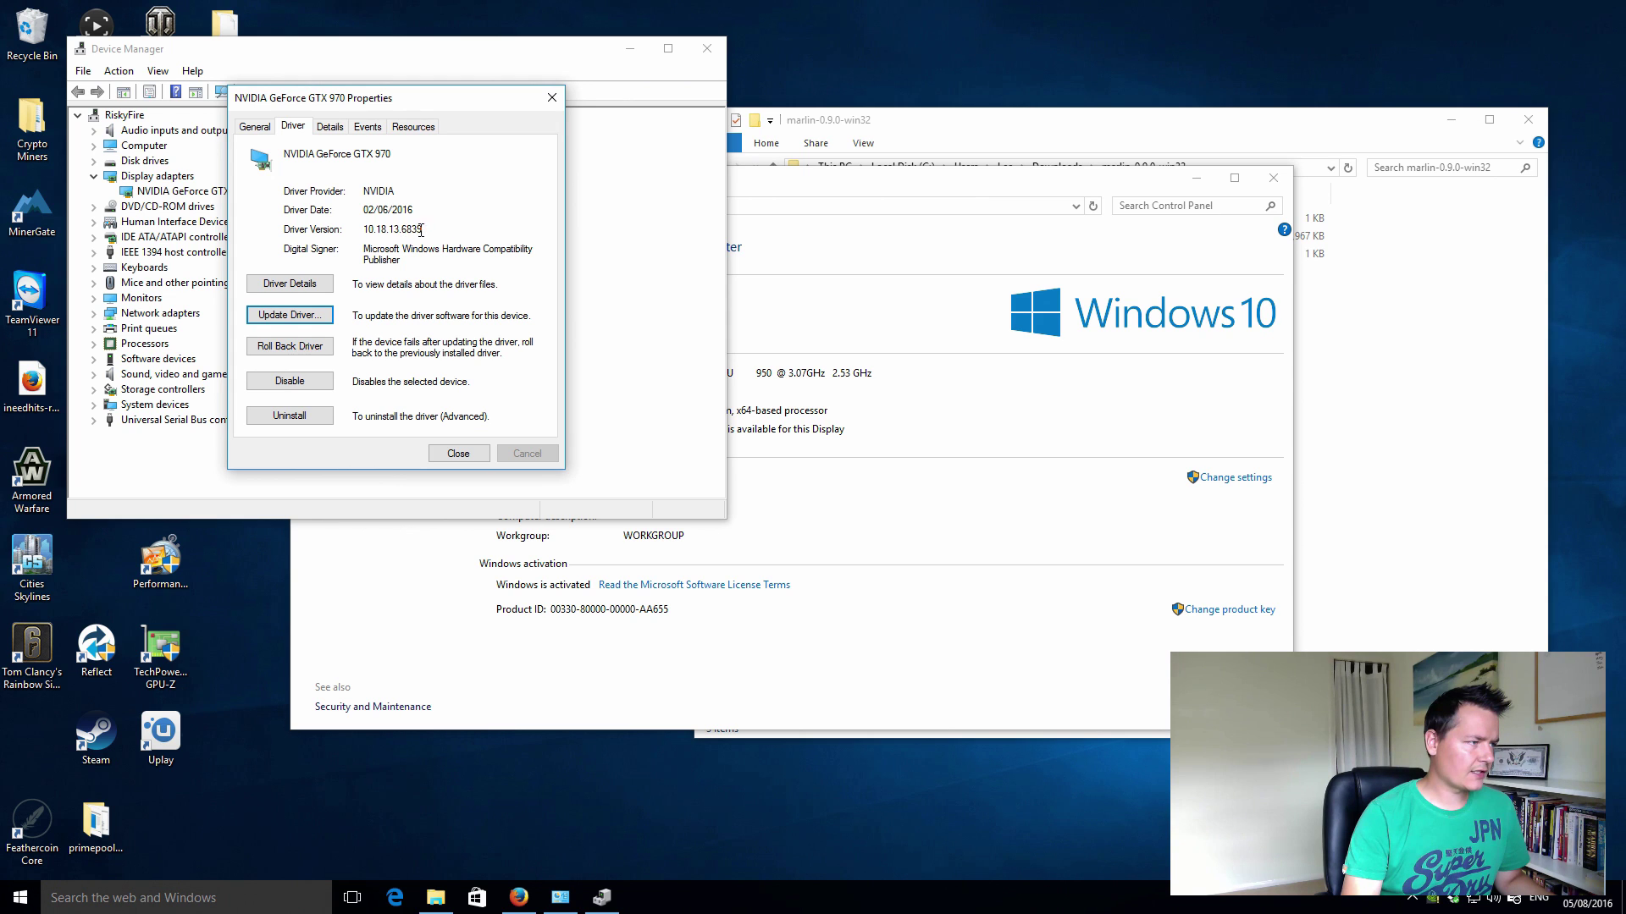
- Close the graphics card properties, Device Manager and the System window
left_click(464, 456)
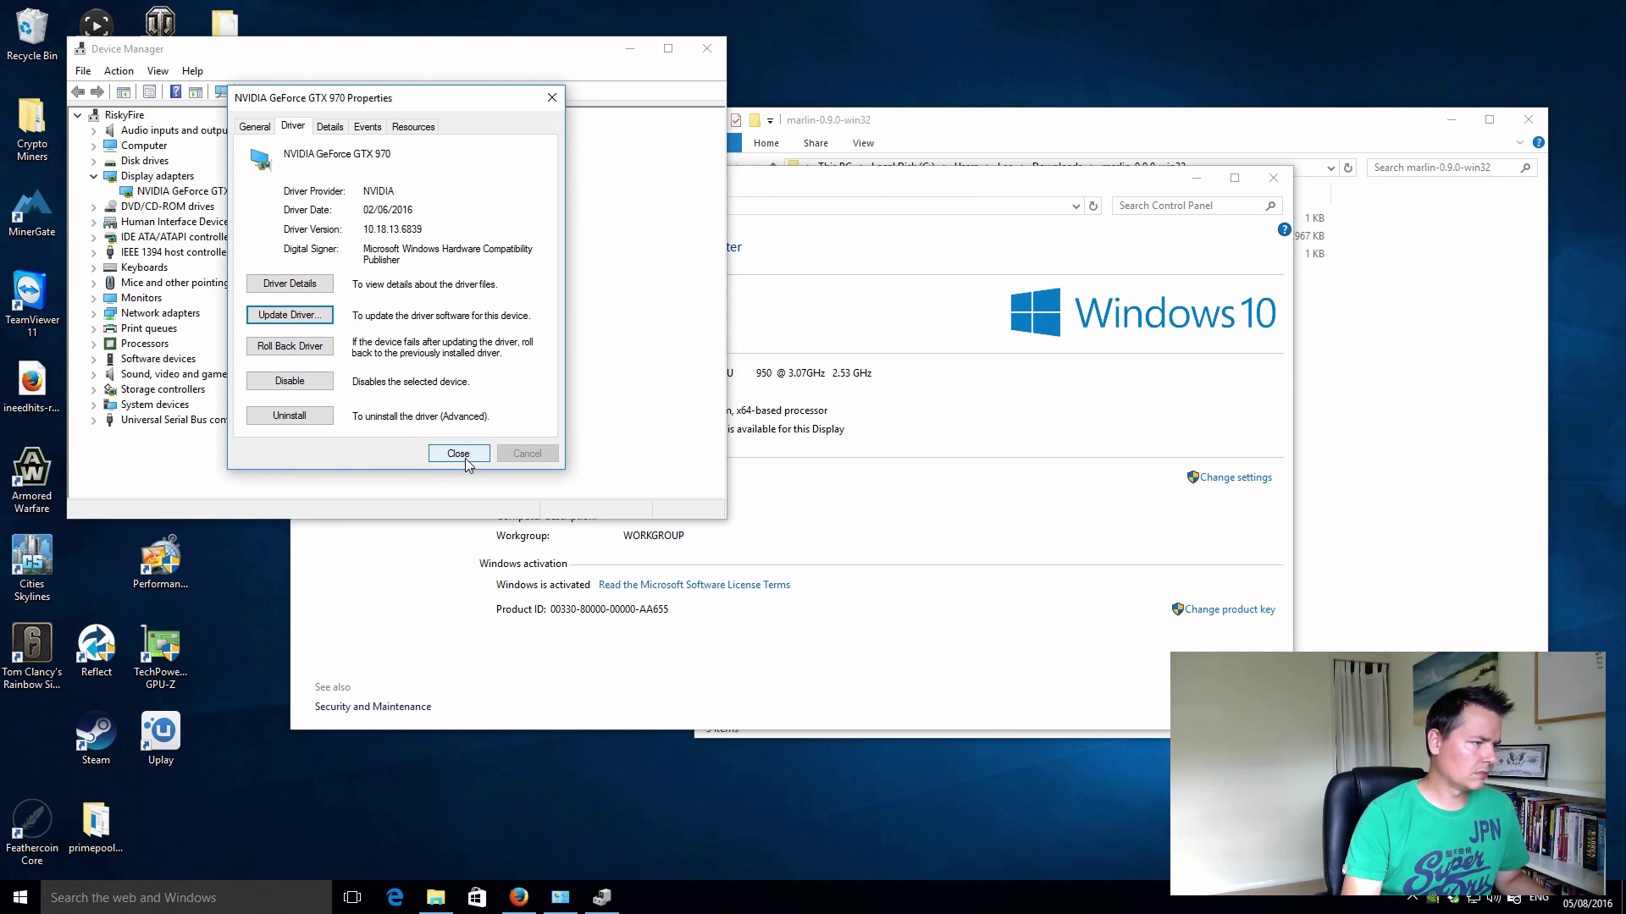
left_click(707, 49)
left_click(1274, 178)
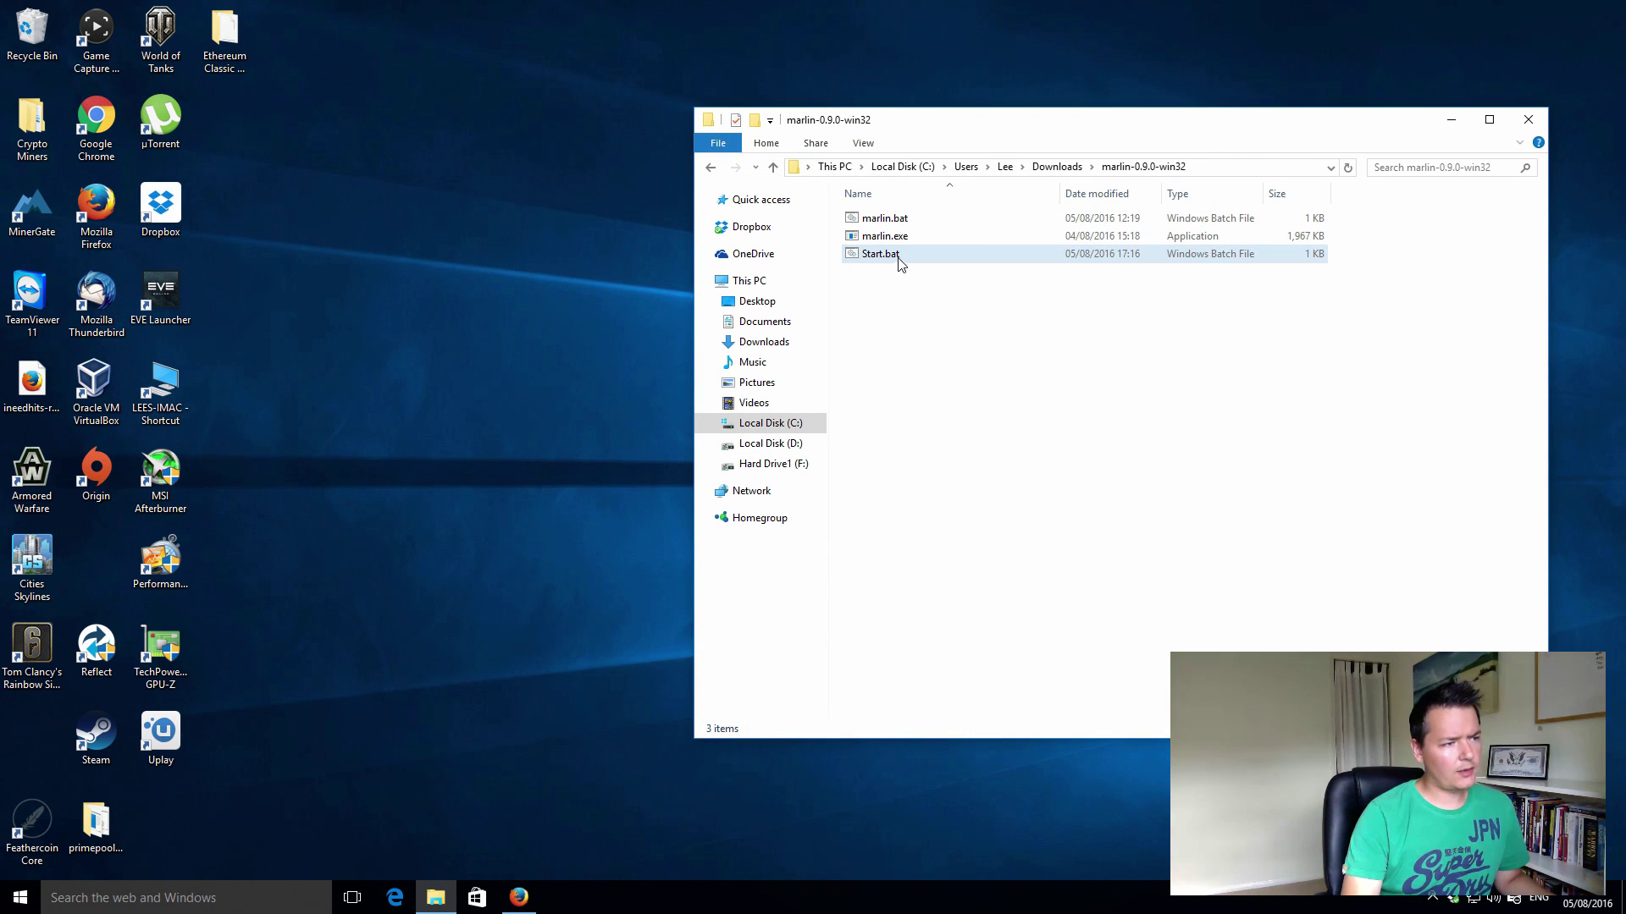
- Run Start.bat again, move the console over the folder window to check the mining speed with the updated driver, and close it
left_click(899, 256)
left_click(900, 325)
left_click(906, 257)
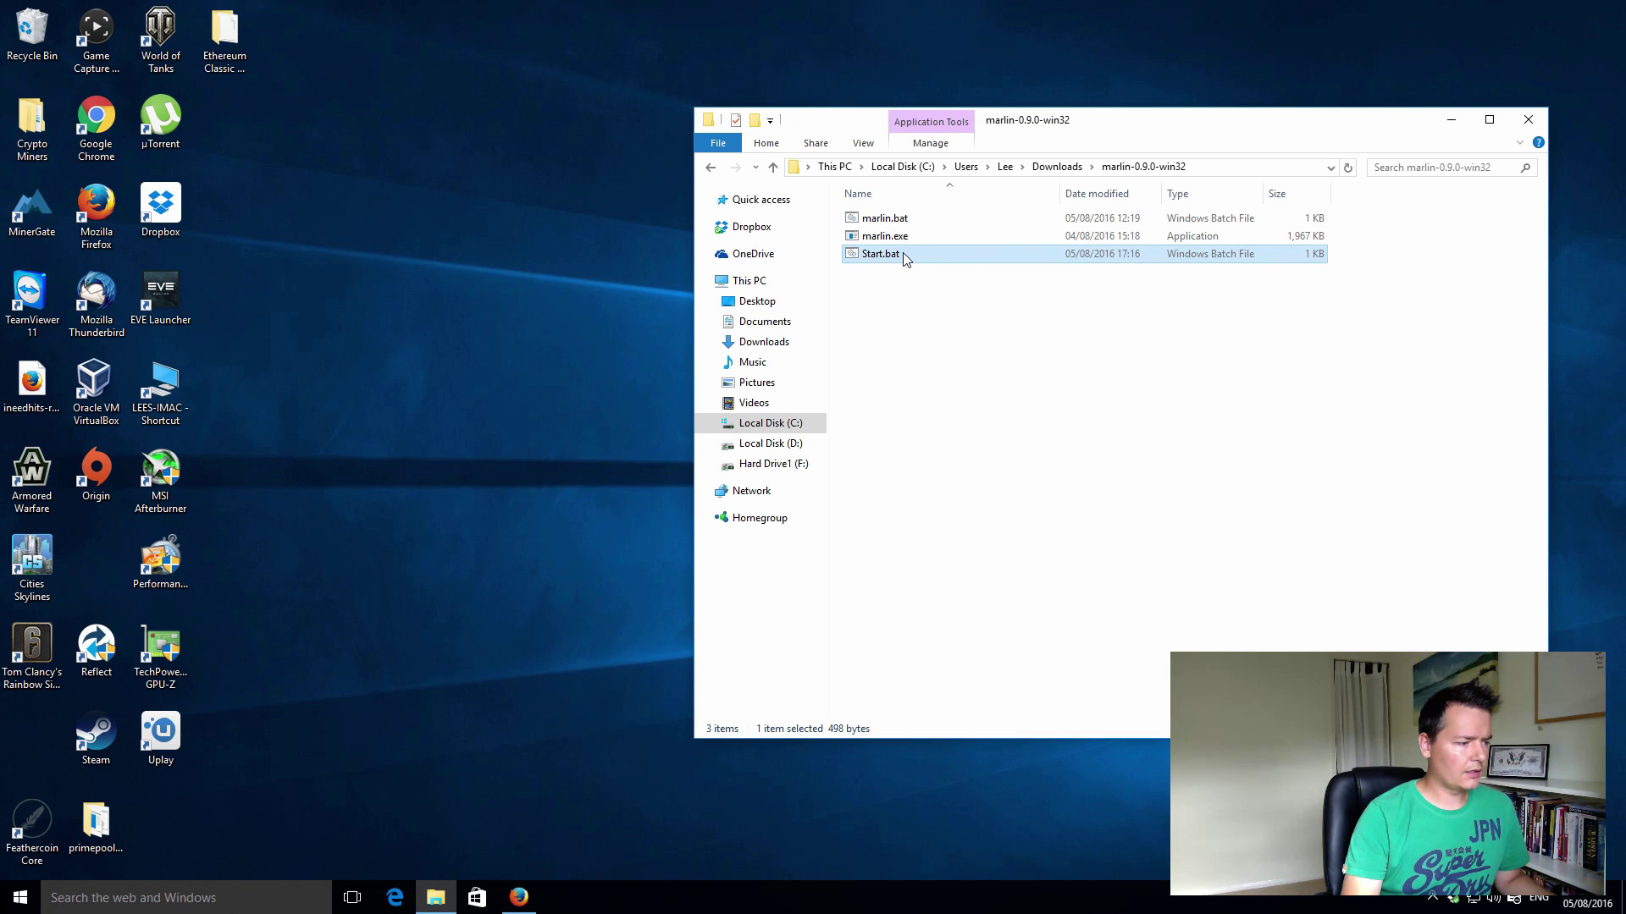
double_click(905, 257)
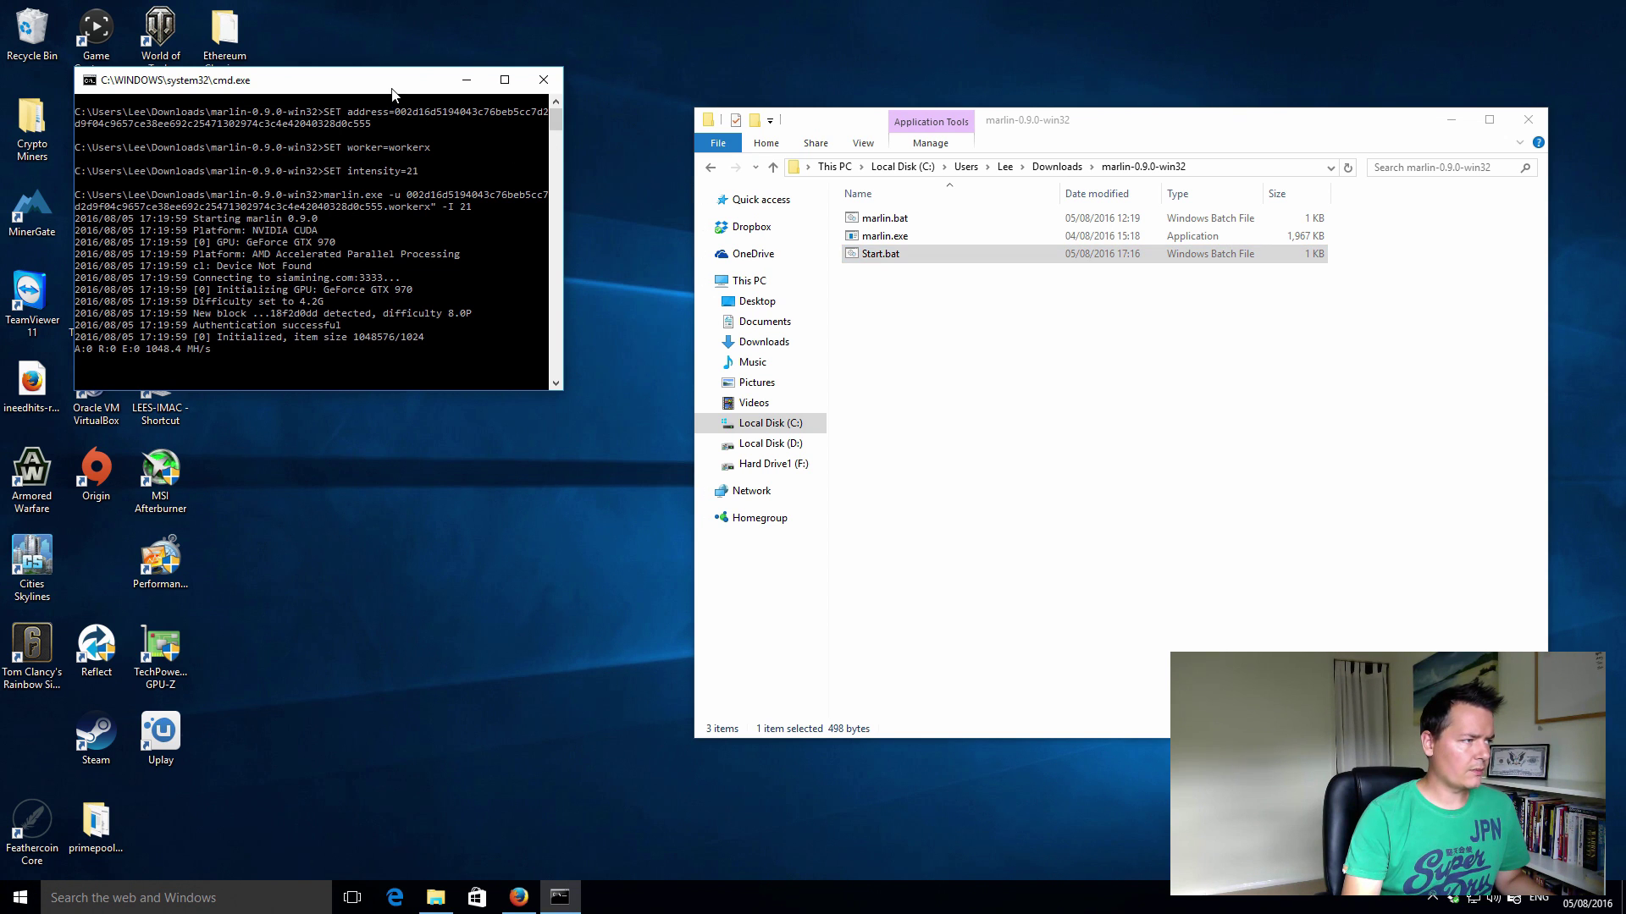
left_click_drag(392, 89, 938, 185)
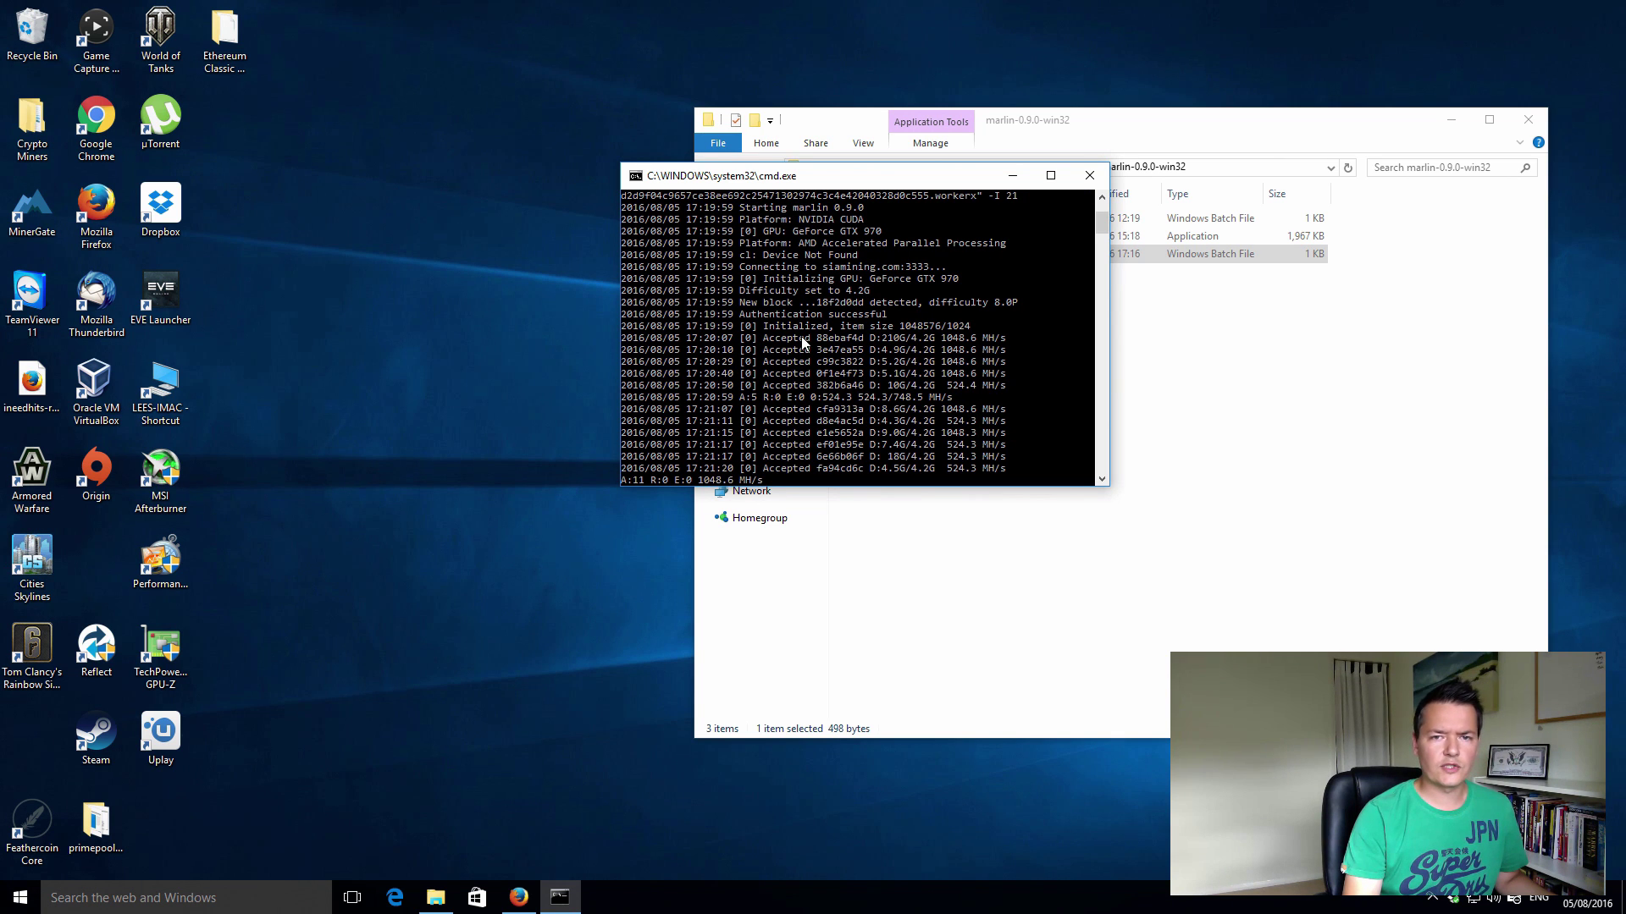
left_click(1090, 178)
- Open Start.bat for editing, set the intensity to 28, then save and close the file
left_click(898, 255)
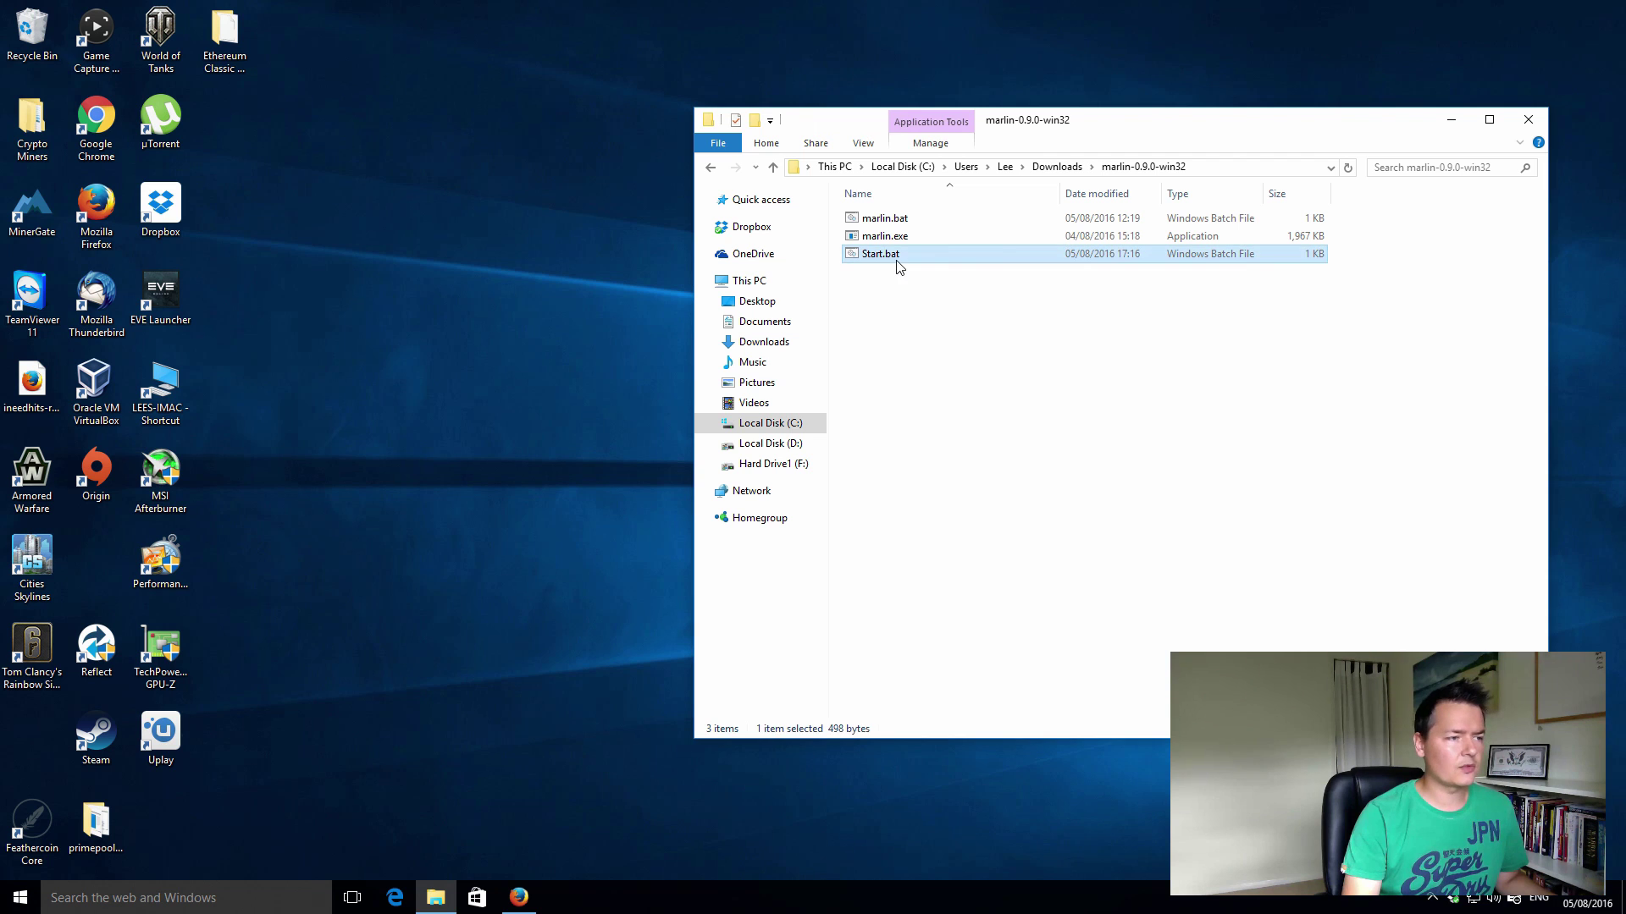
right_click(898, 256)
left_click(931, 288)
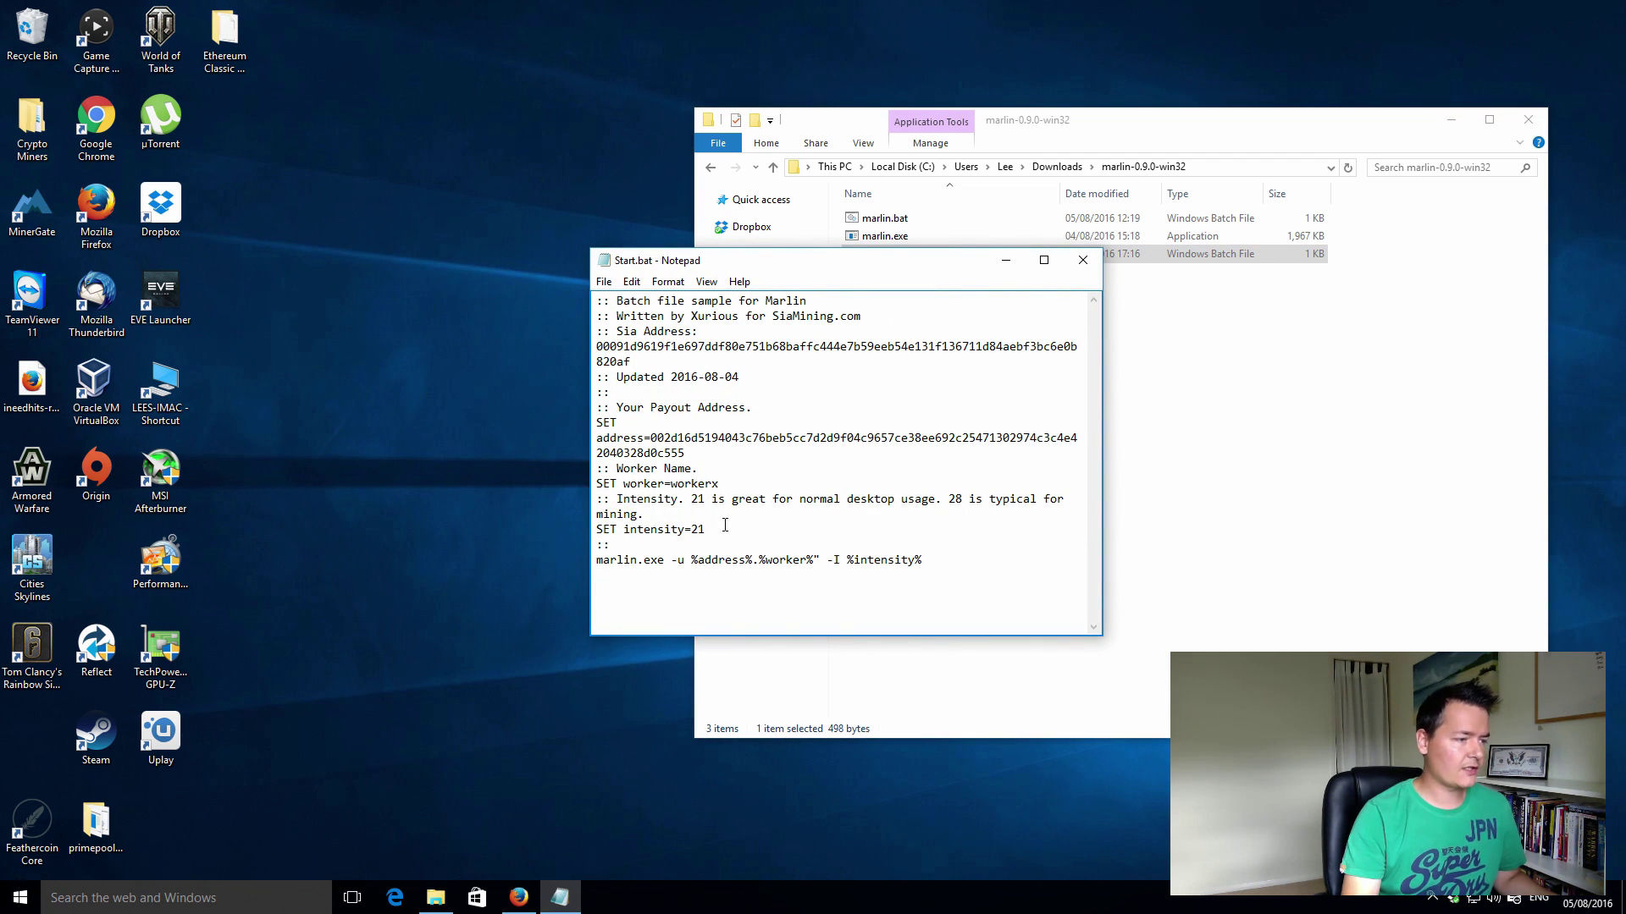
key("BackSpace")
type("8")
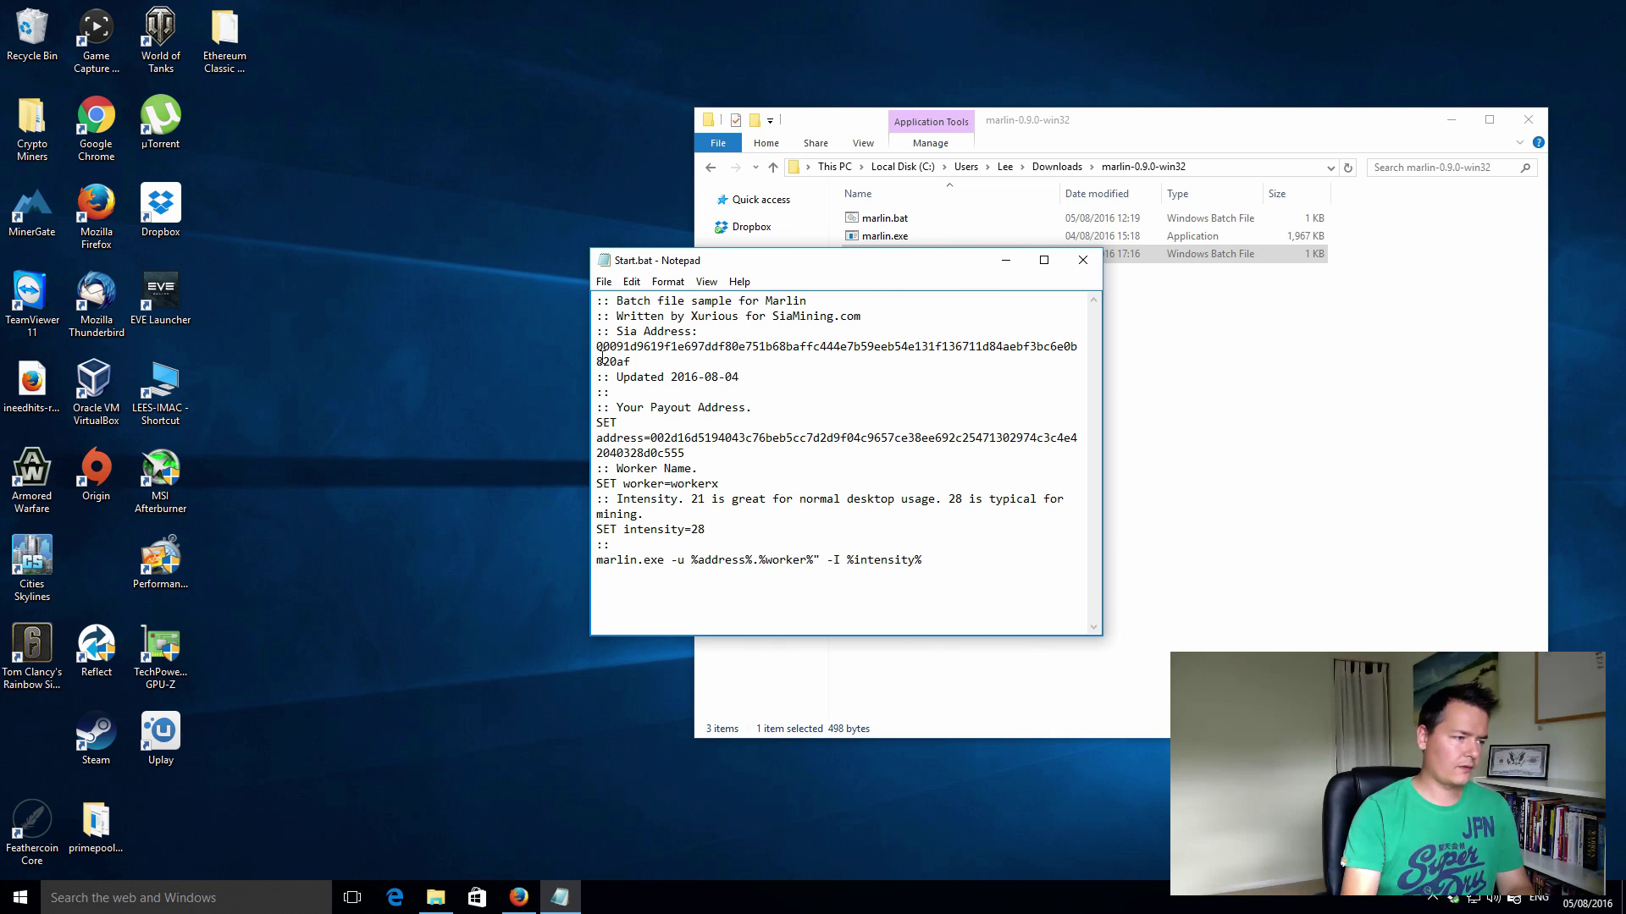
left_click(604, 281)
left_click(656, 337)
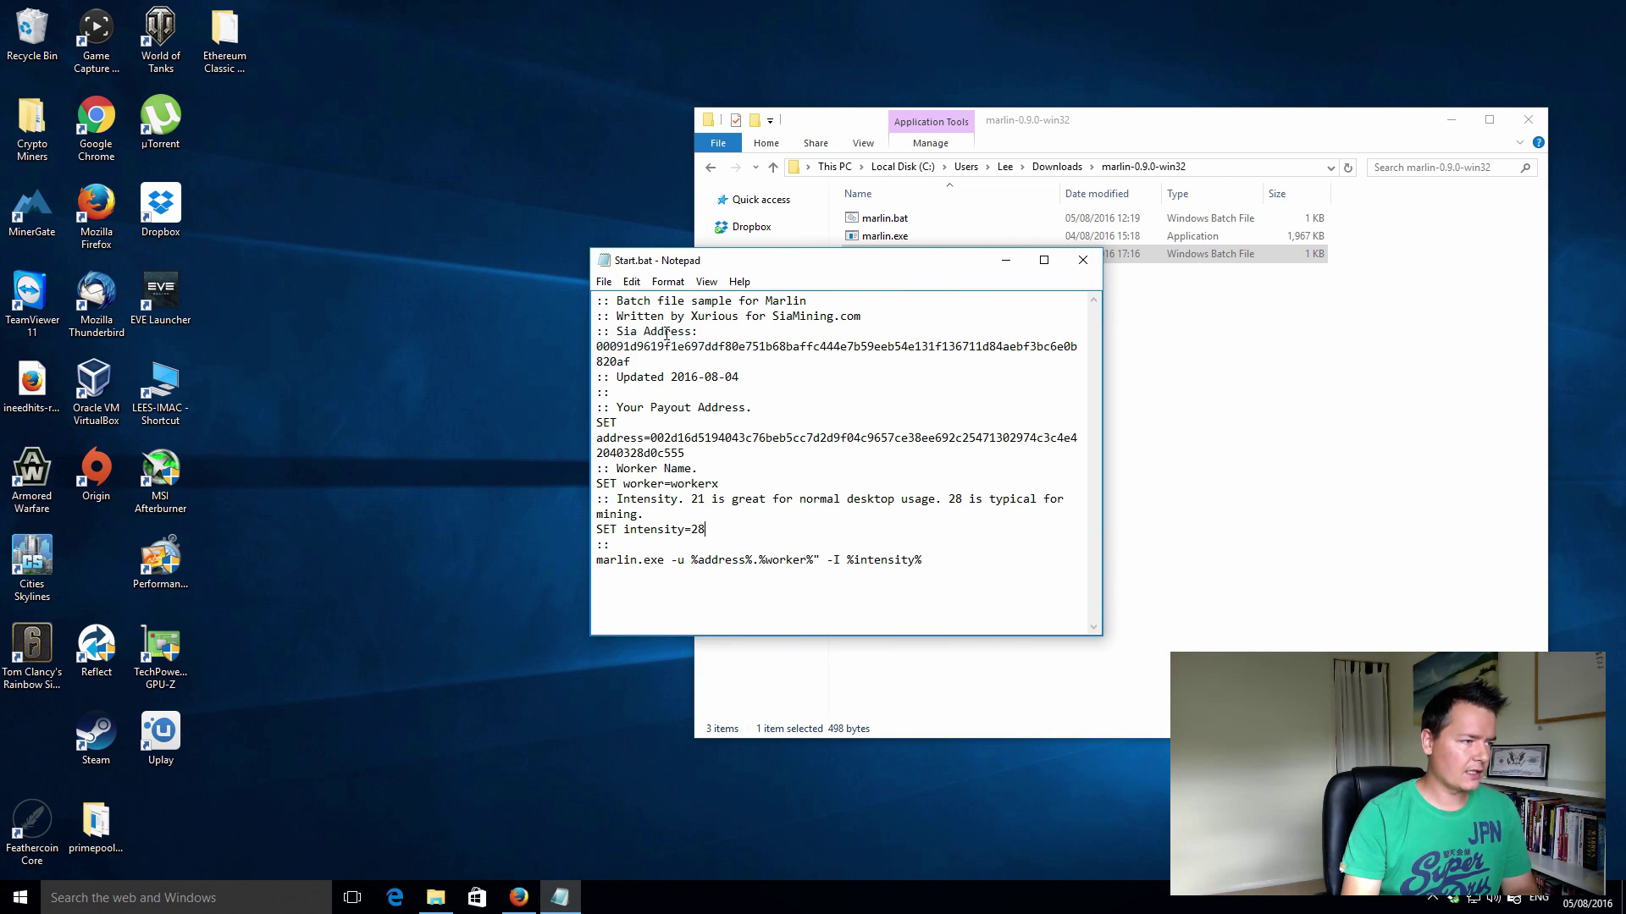
left_click(1082, 260)
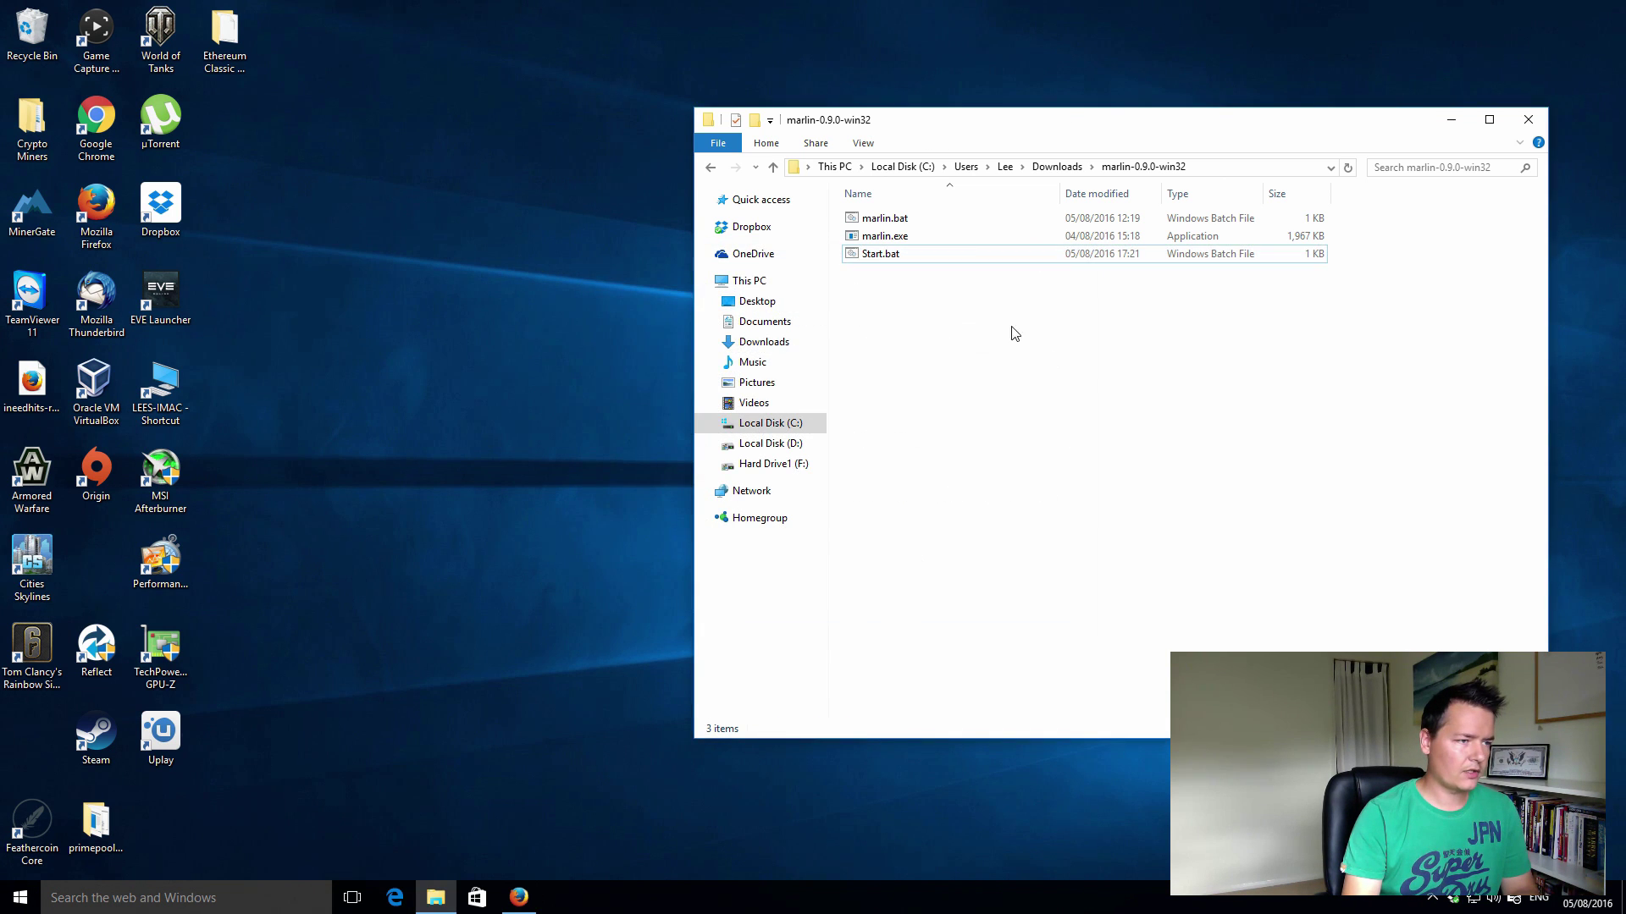
- Start mining by running Start.bat, move its console over the folder window, and minimize it while it keeps running
double_click(900, 256)
left_click_drag(392, 109, 857, 177)
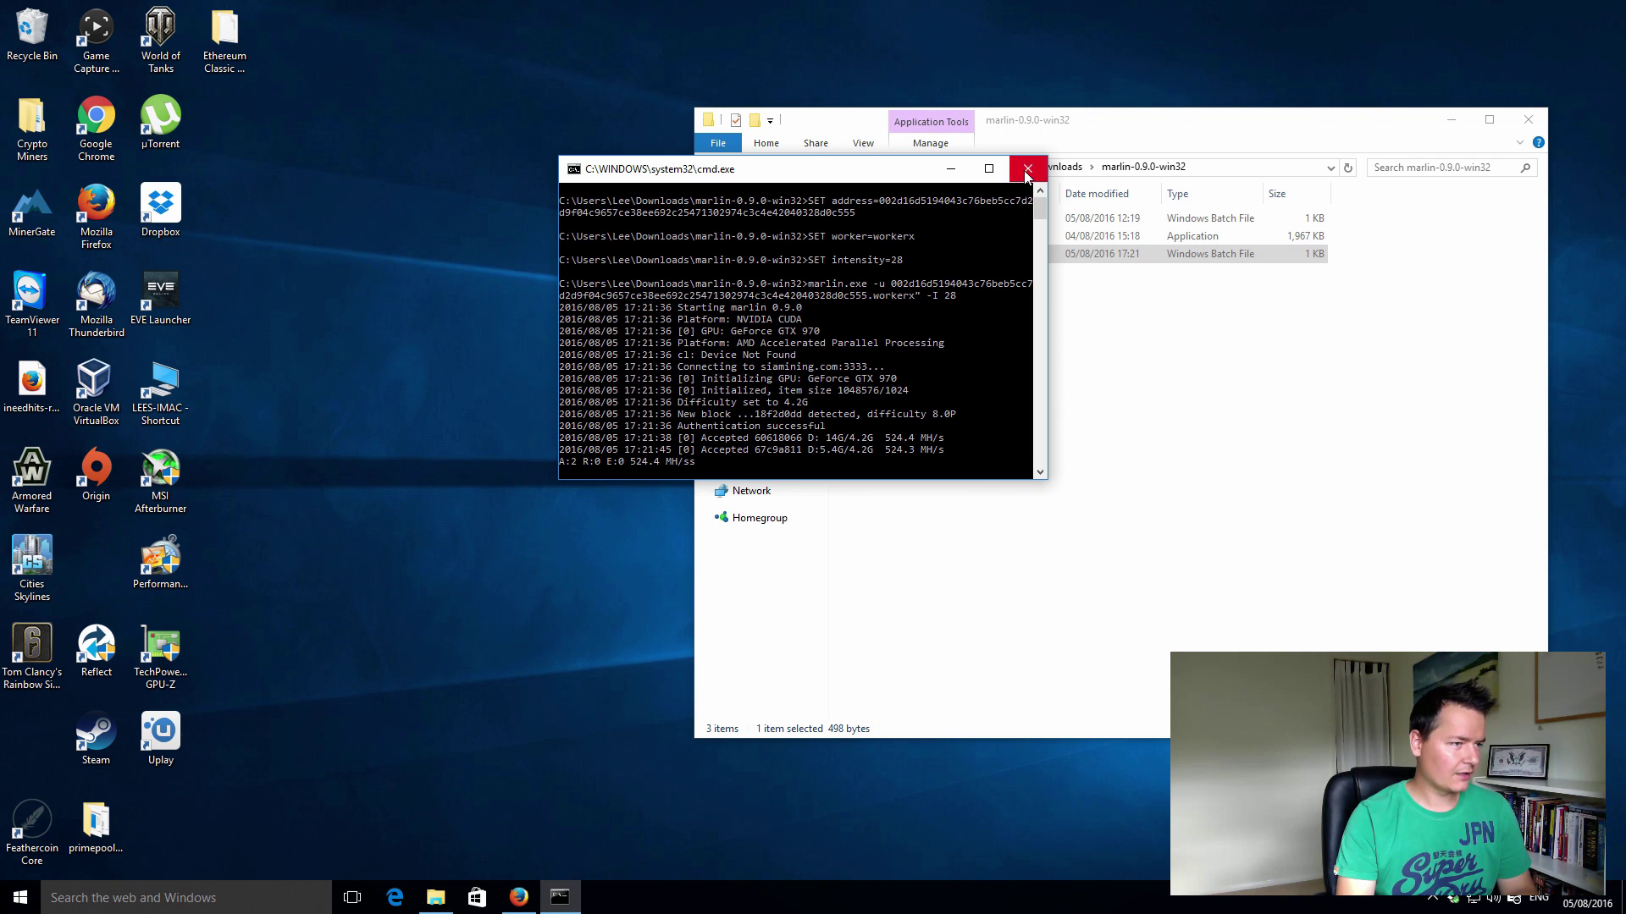
left_click(949, 172)
- Open Start.bat from the marlin-0.9.0-win32 folder for editing in Notepad
left_click(881, 254)
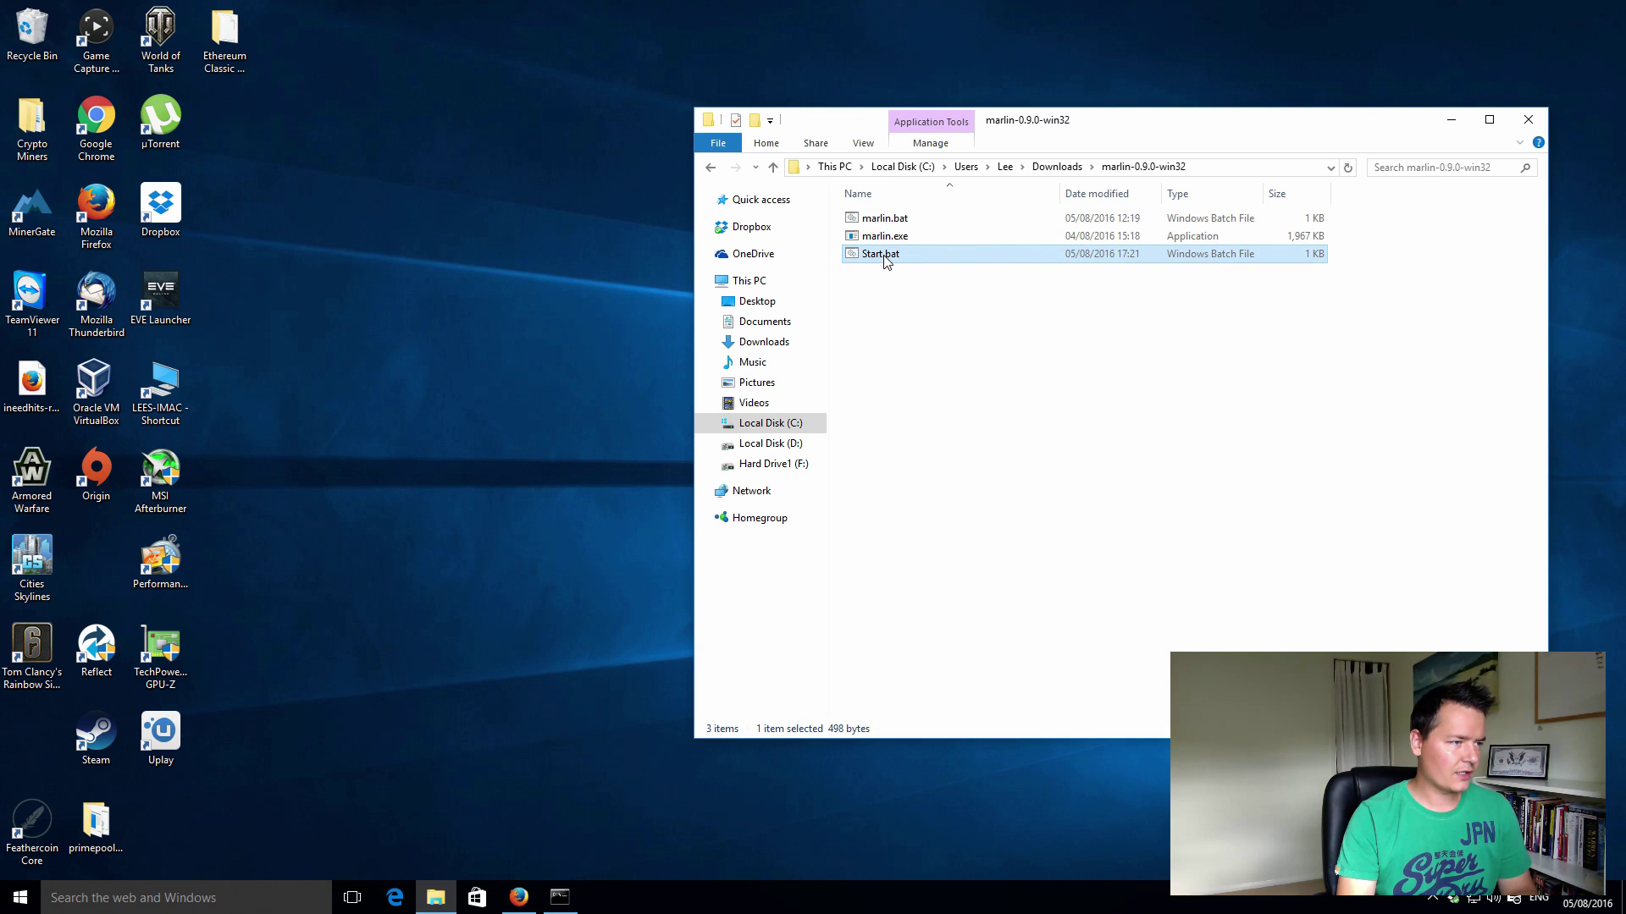
right_click(882, 256)
left_click(935, 289)
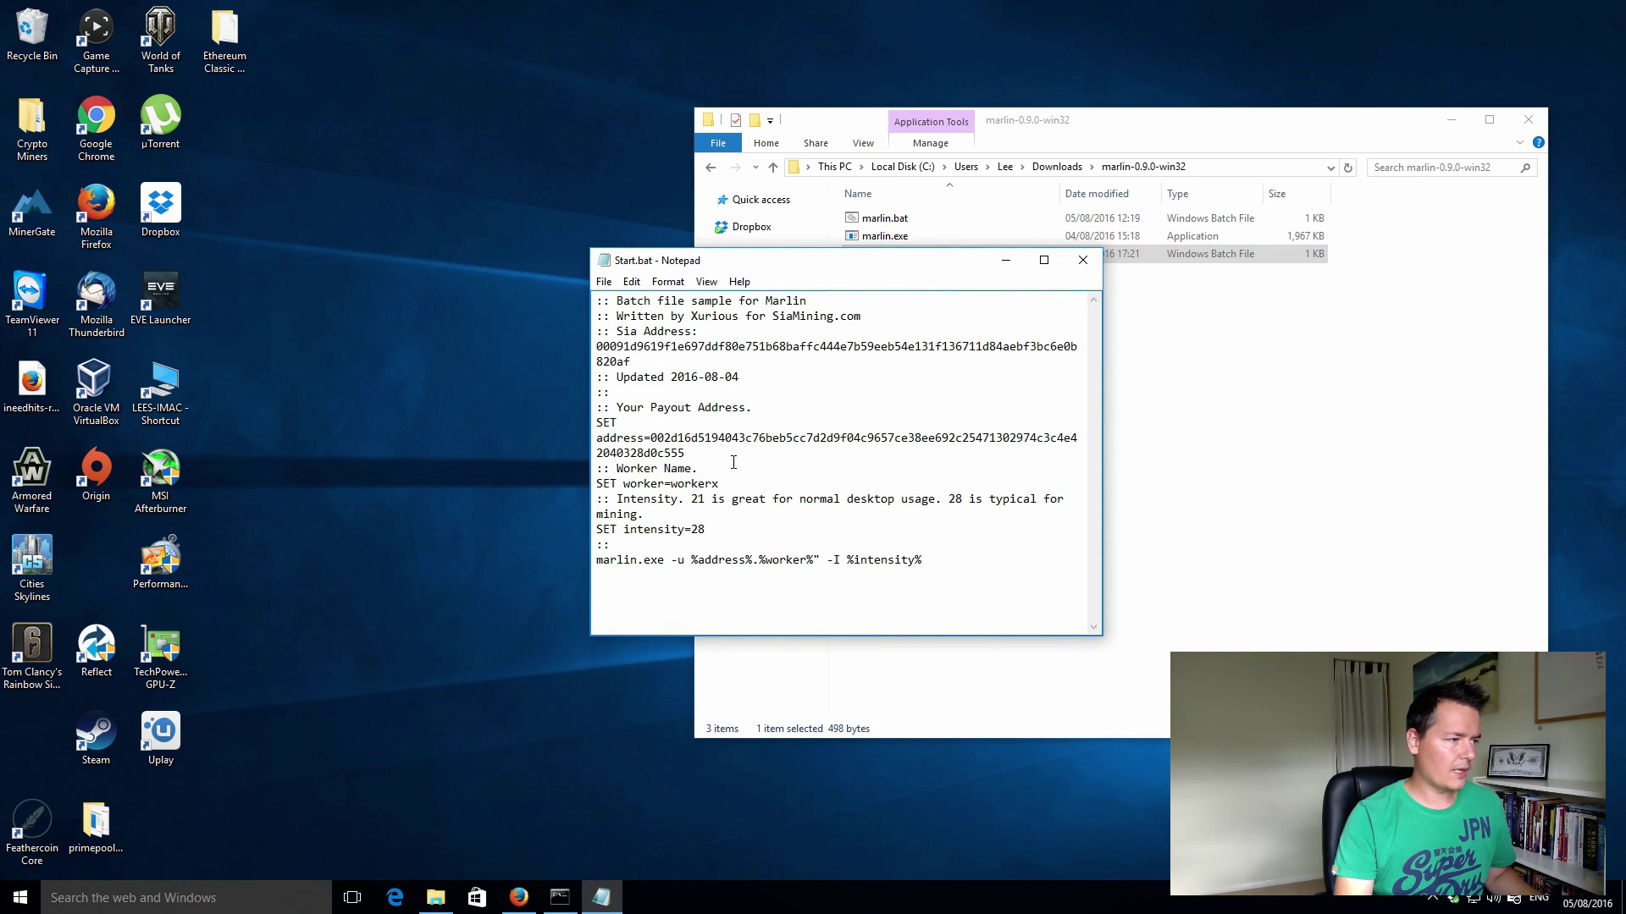
- Copy the full payout address from the SET address line of Start.bat
left_click_drag(653, 437, 686, 452)
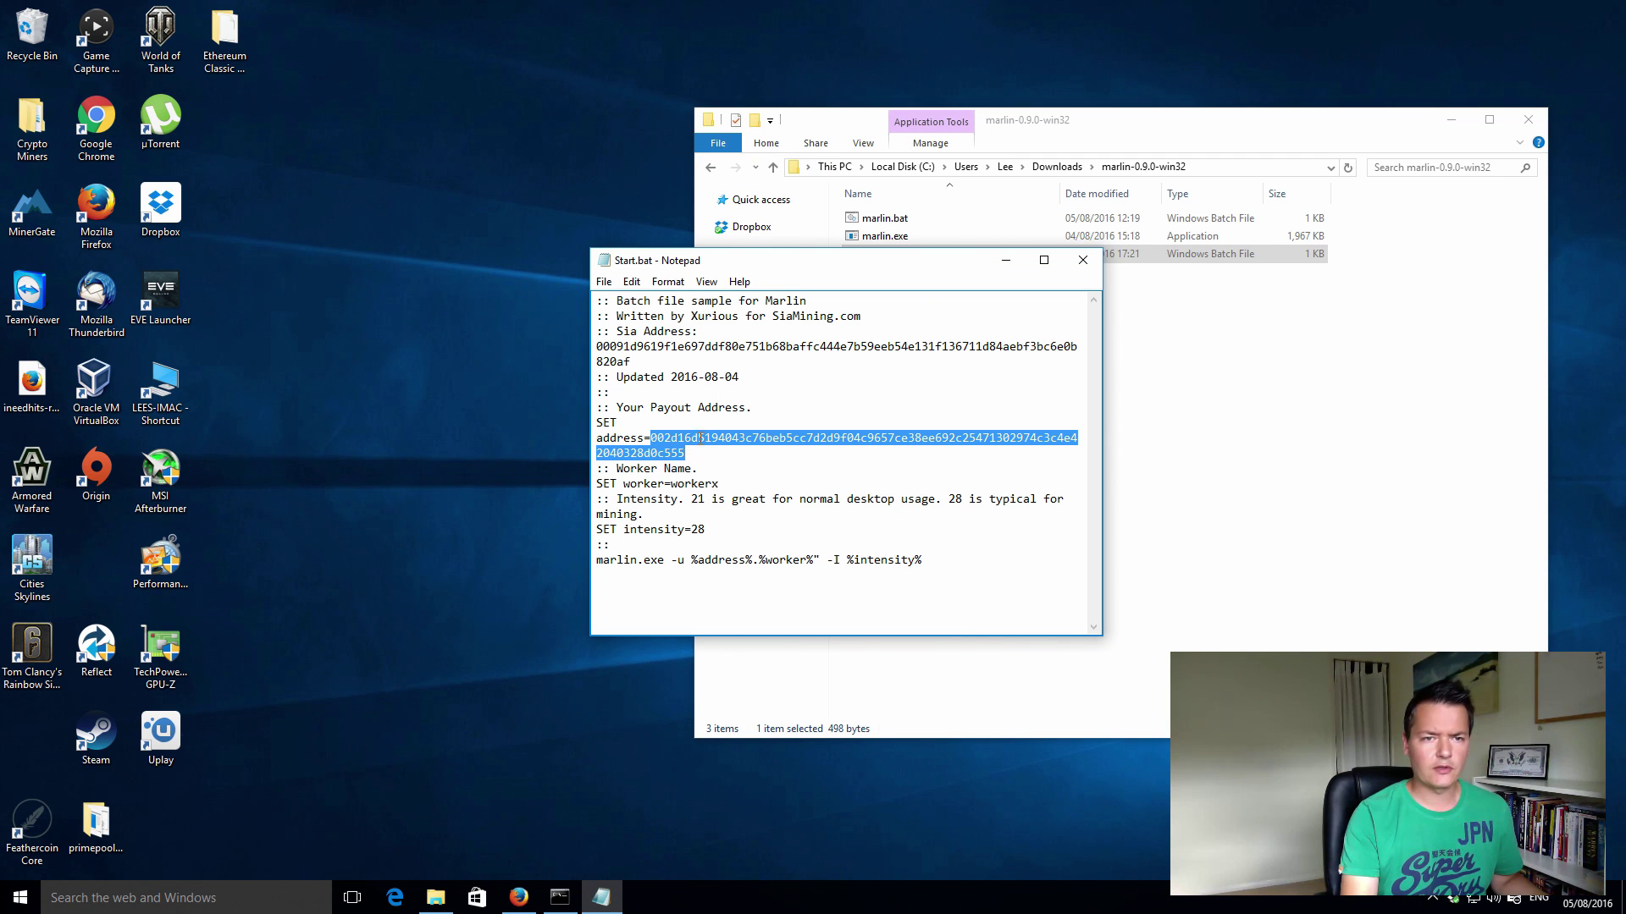
right_click(724, 438)
left_click(785, 495)
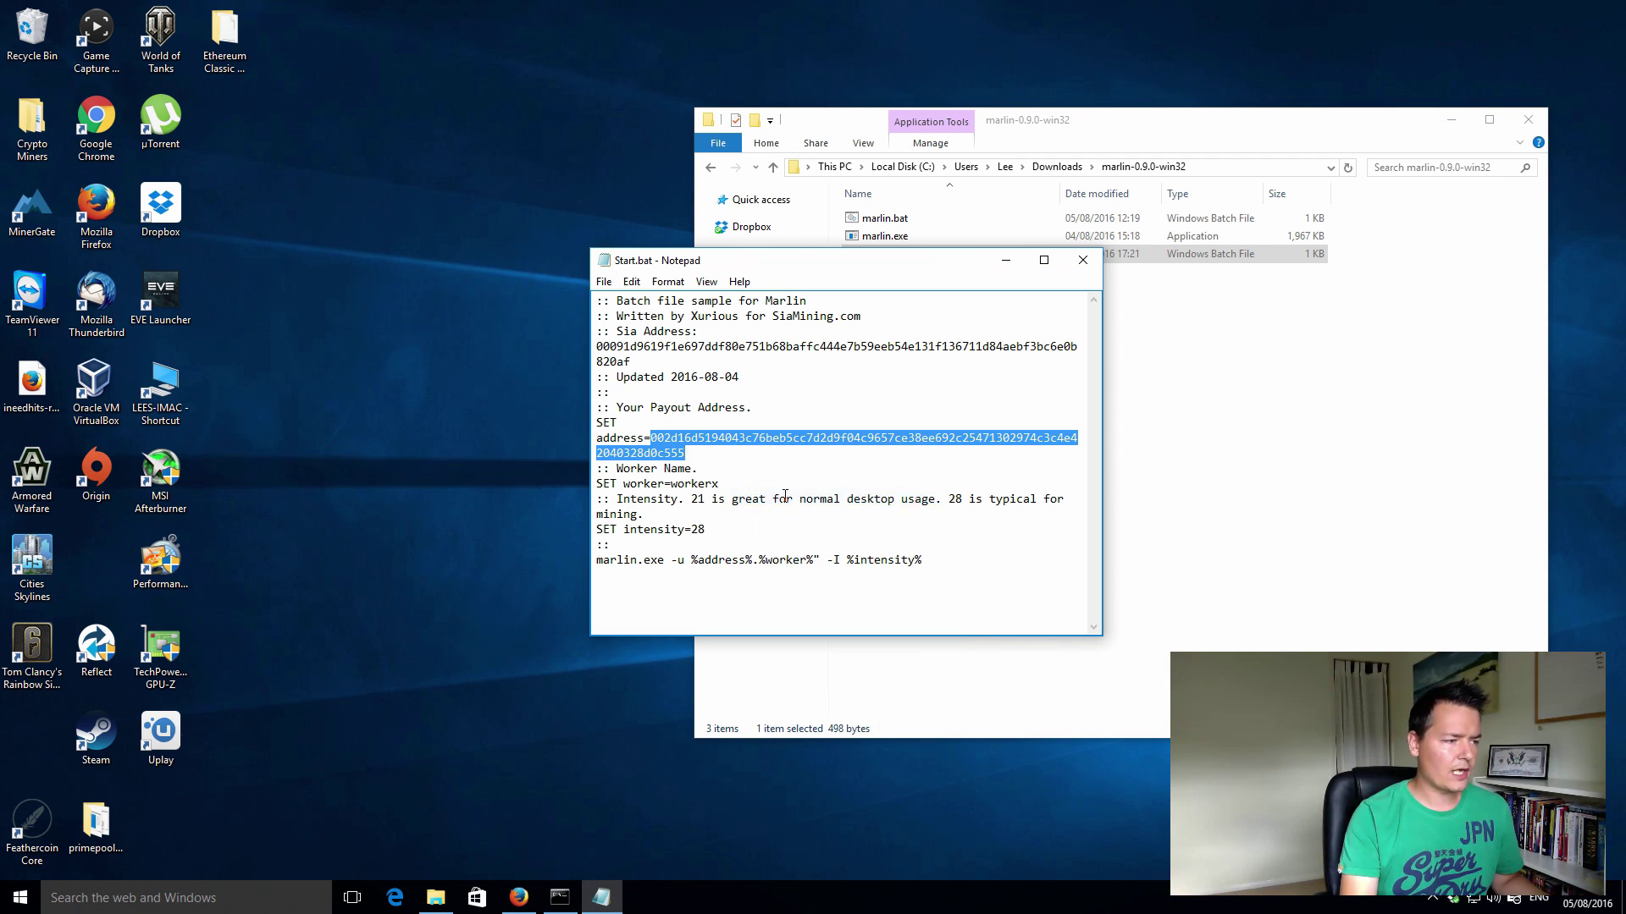
- Switch to Firefox and open siamining.com in a new tab
left_click(519, 897)
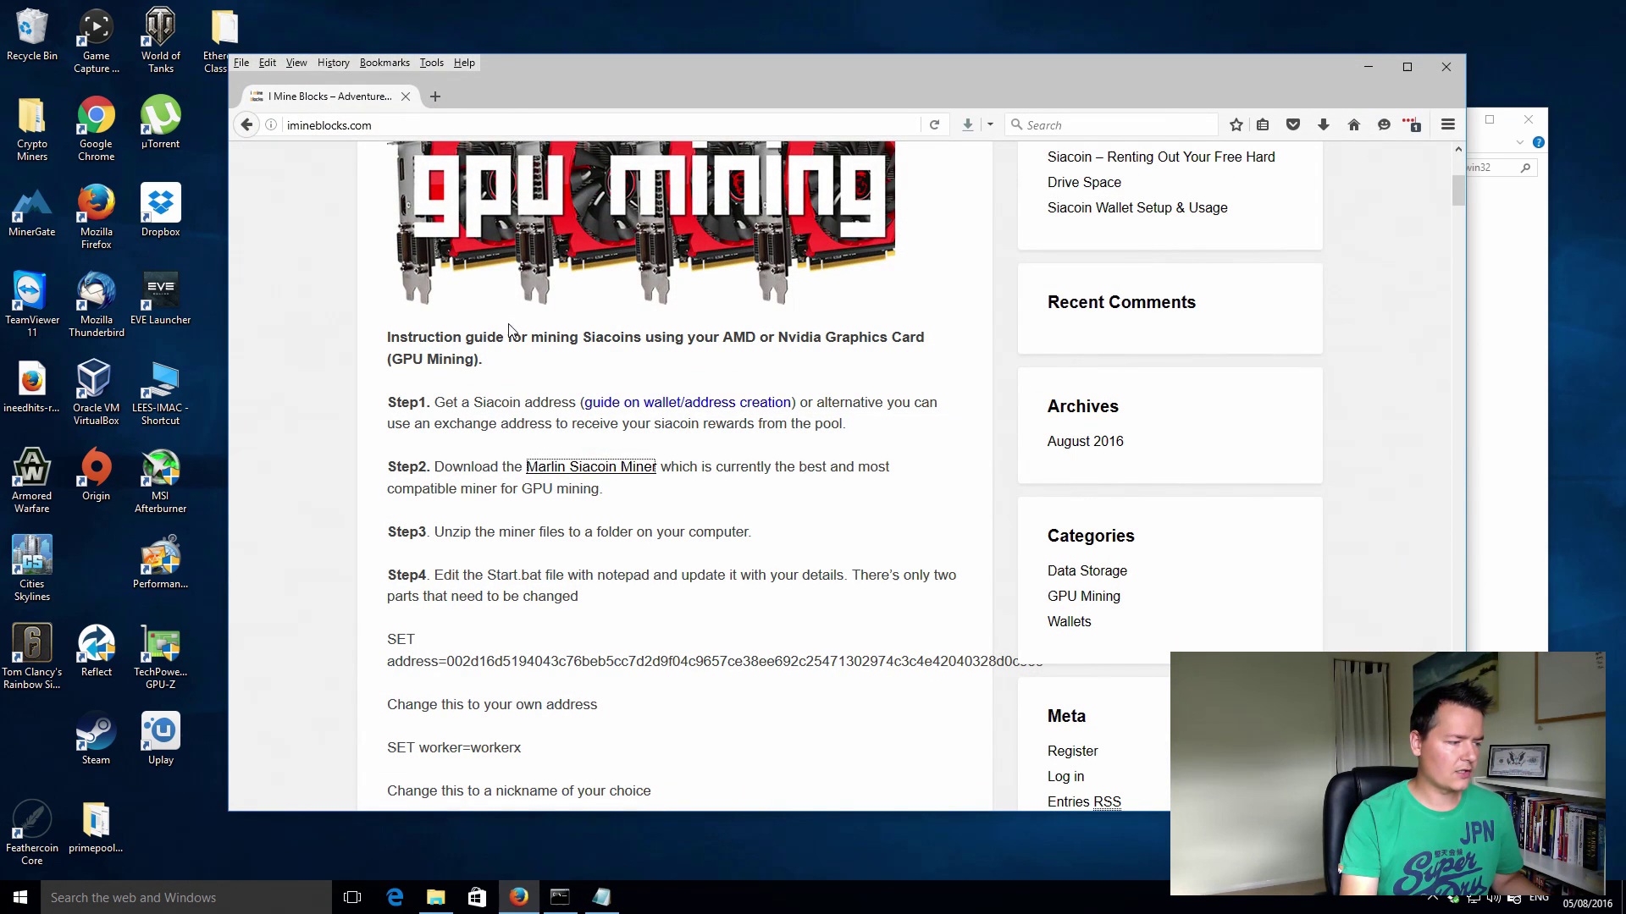
left_click(433, 98)
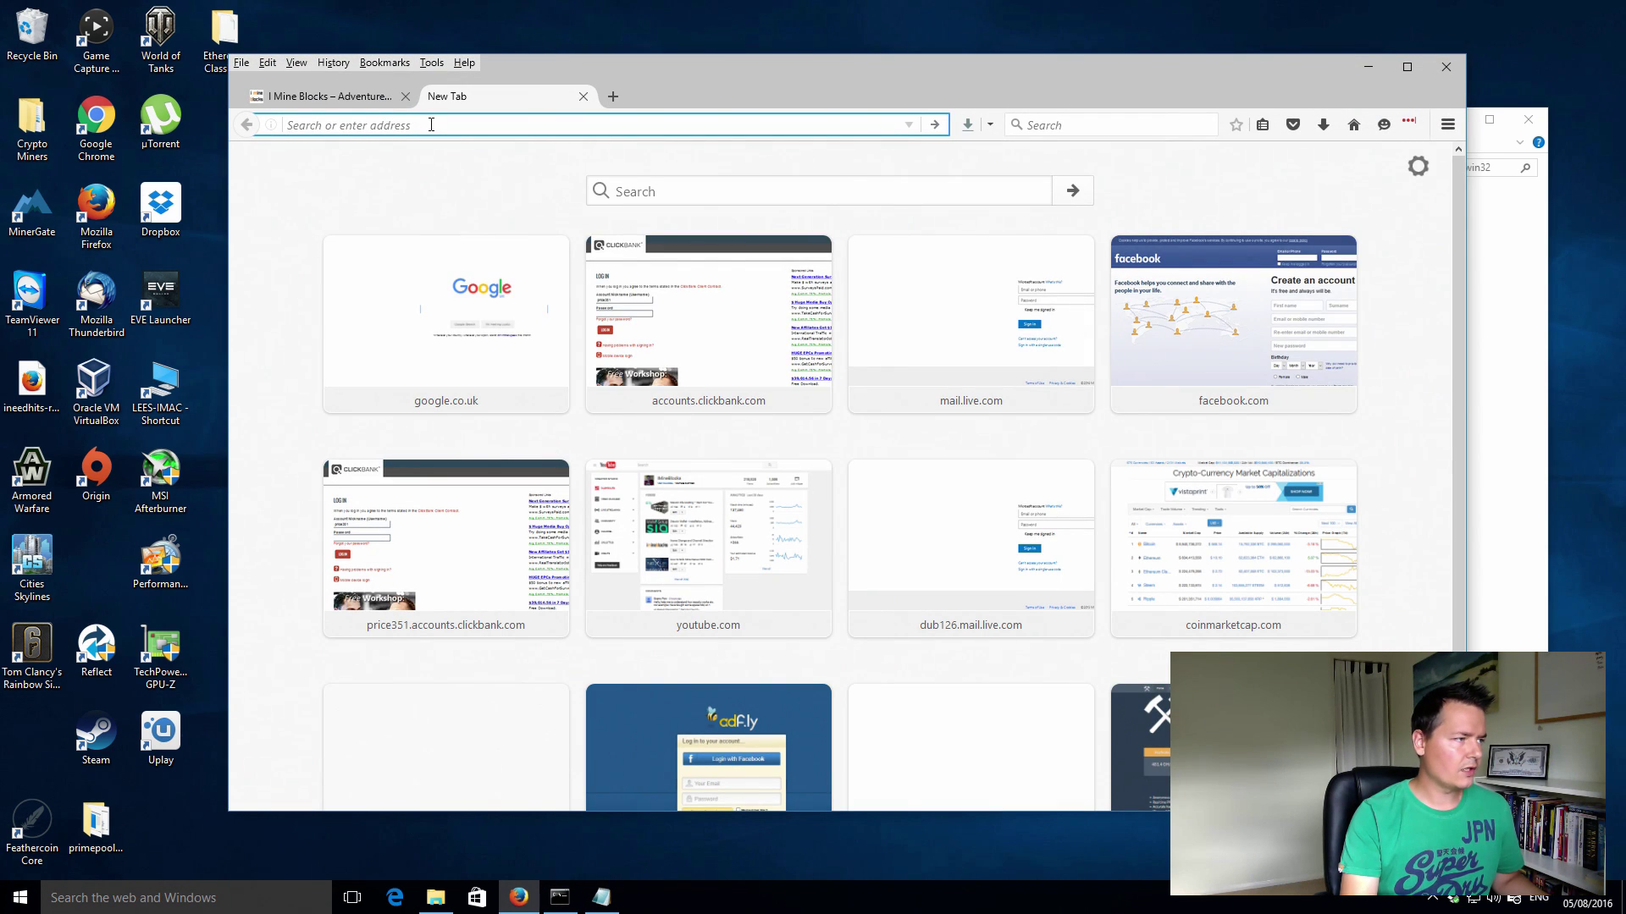
type("siamining")
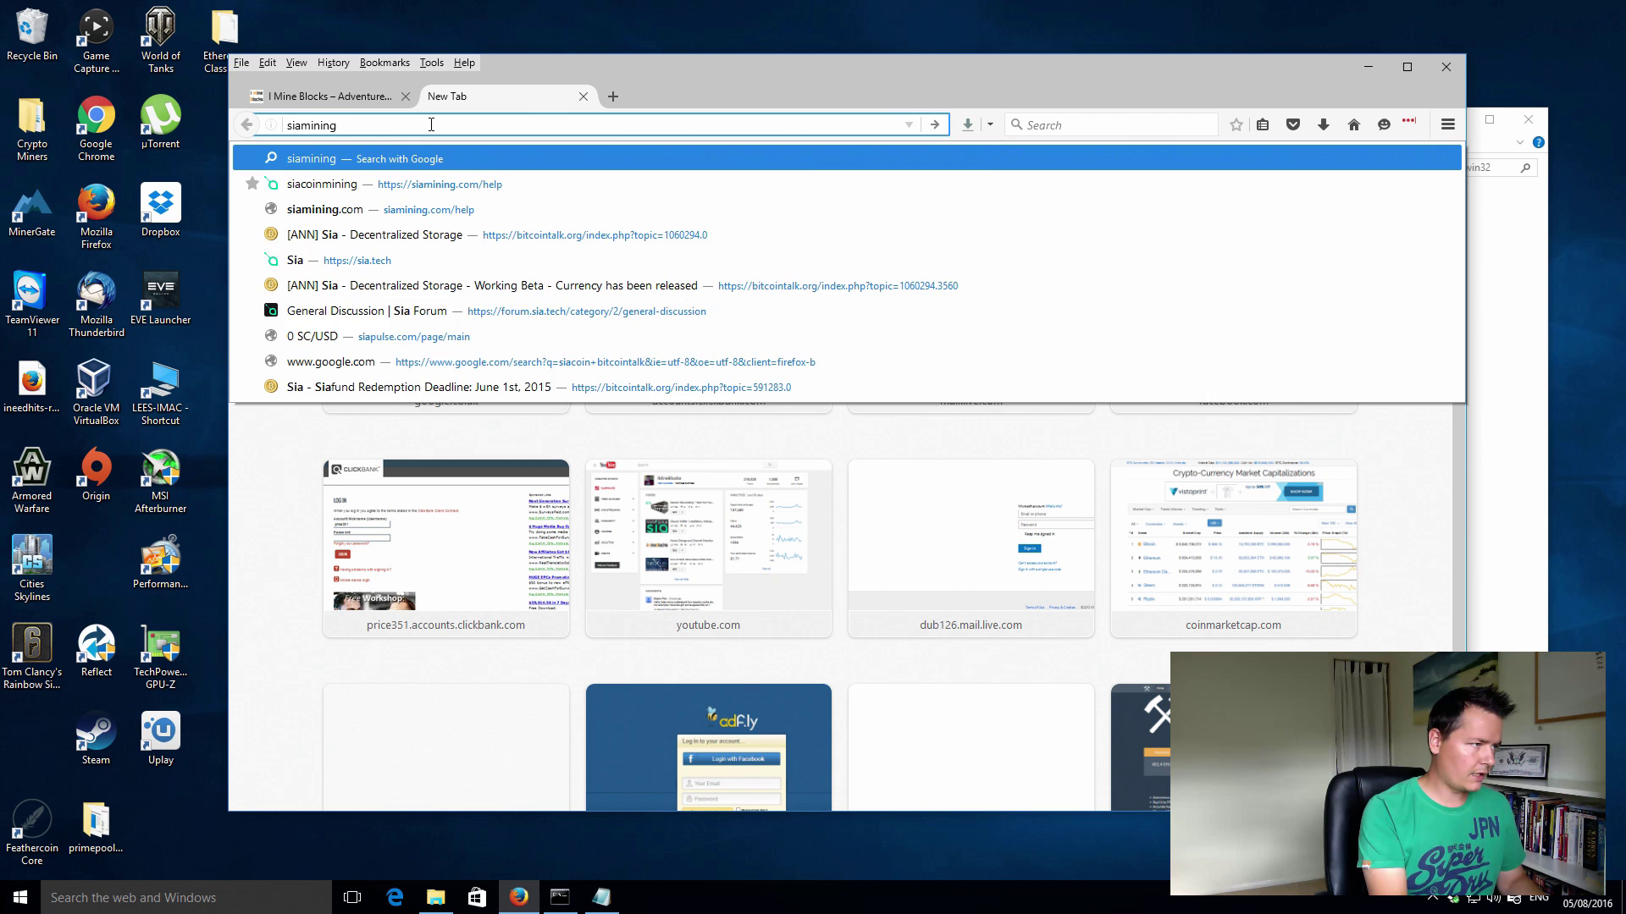
type(".com")
key("Return")
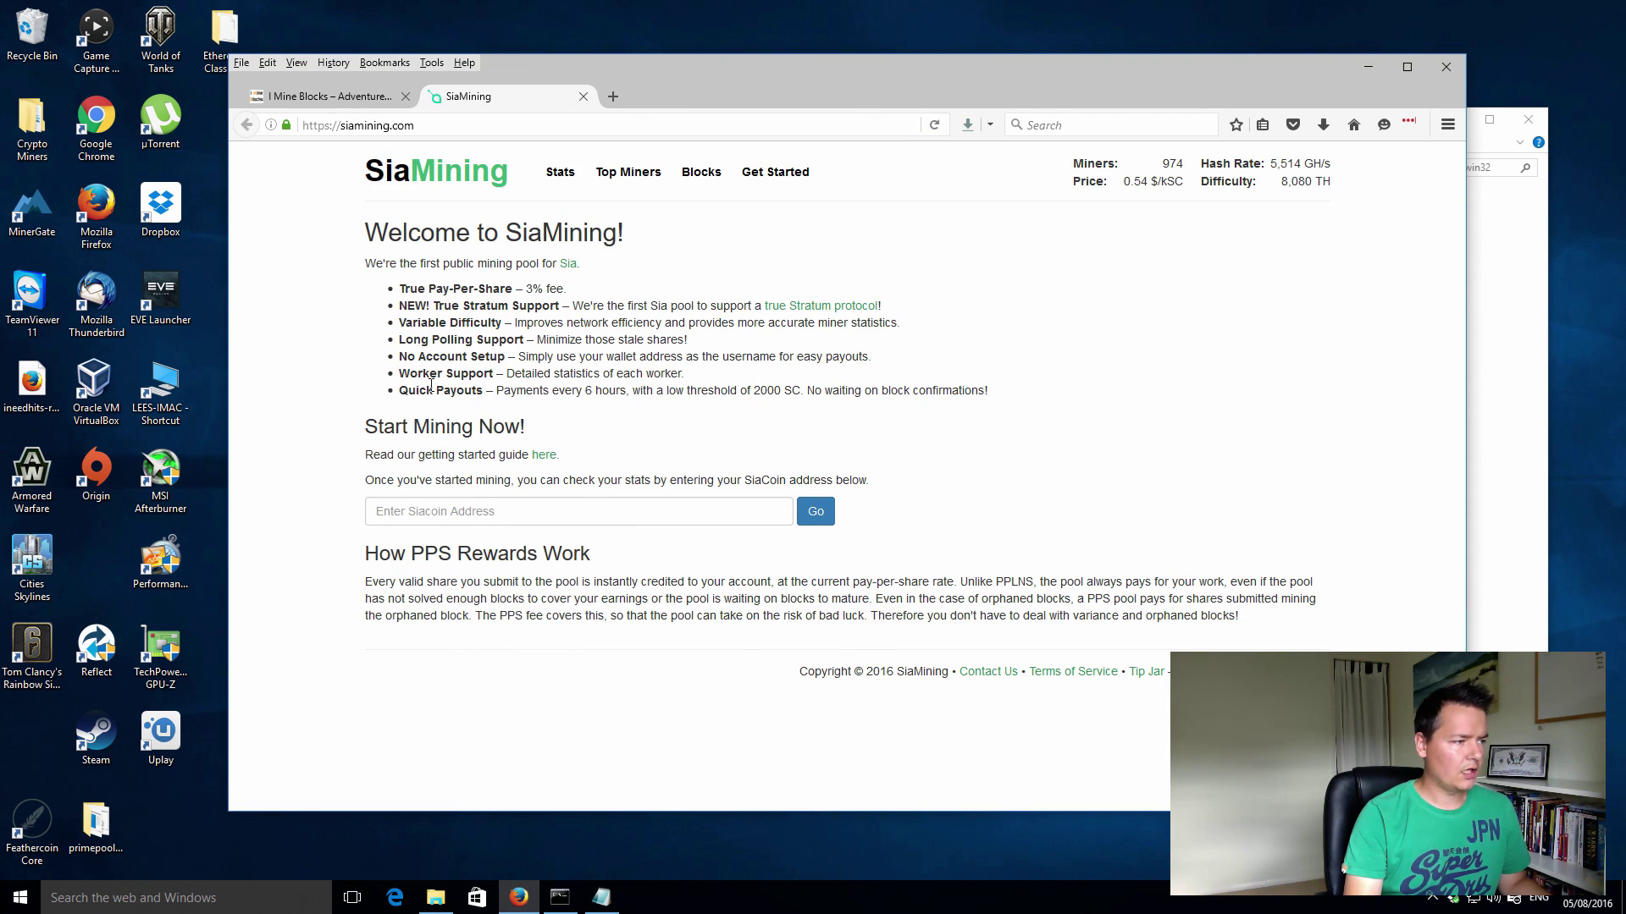
- Try to look up the mining stats by pasting the copied Siacoin address and submitting it
left_click(473, 513)
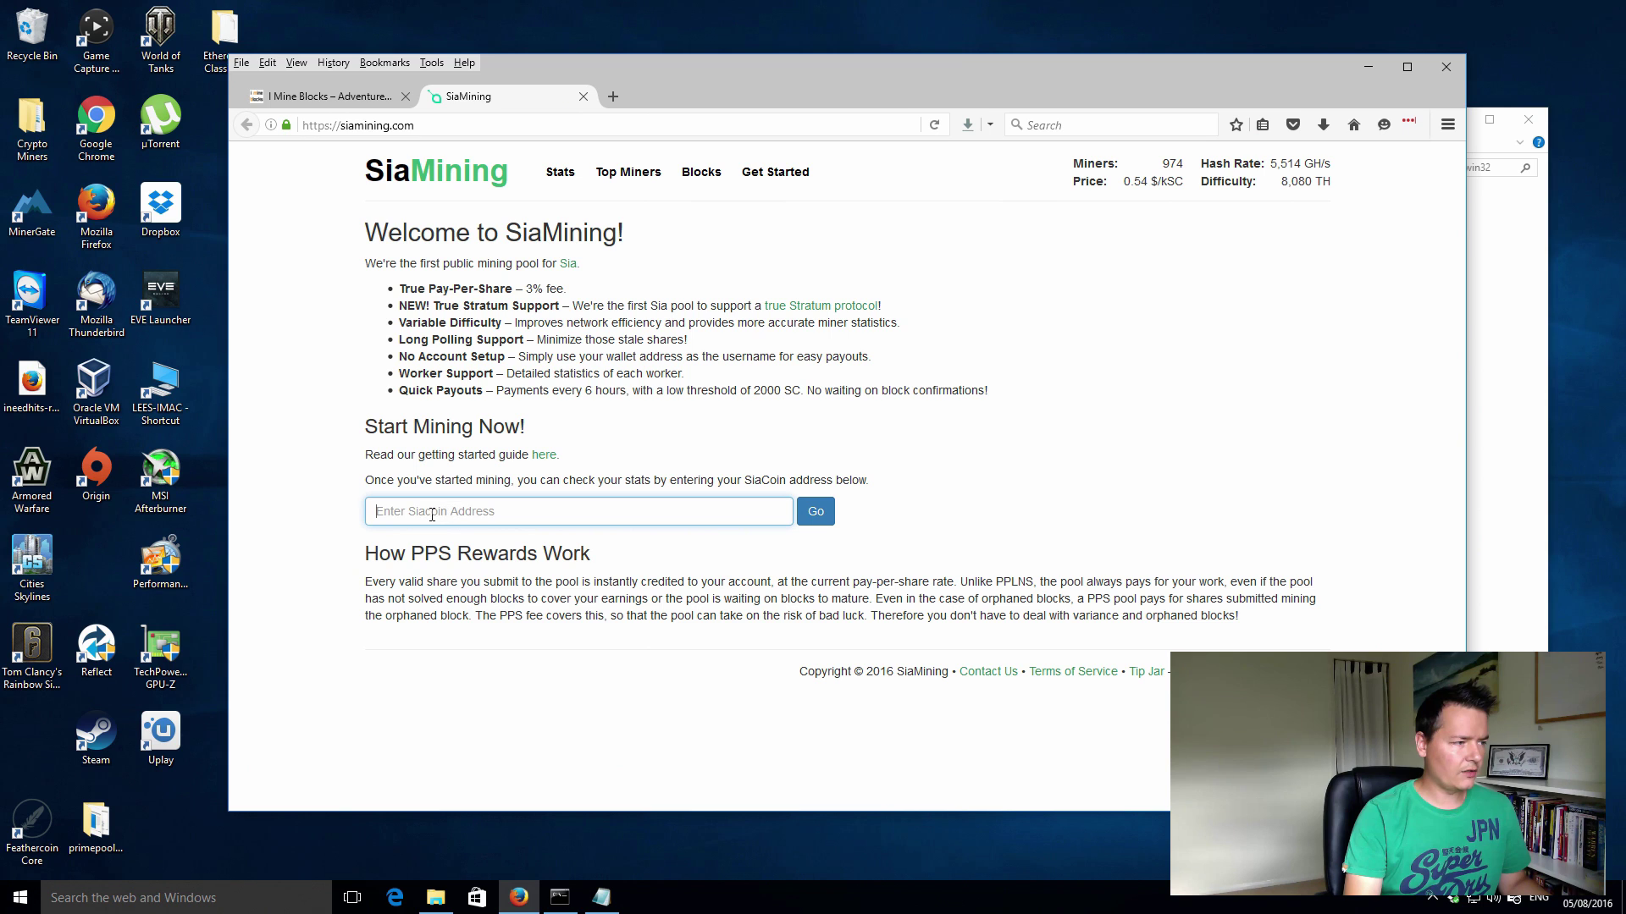
right_click(431, 511)
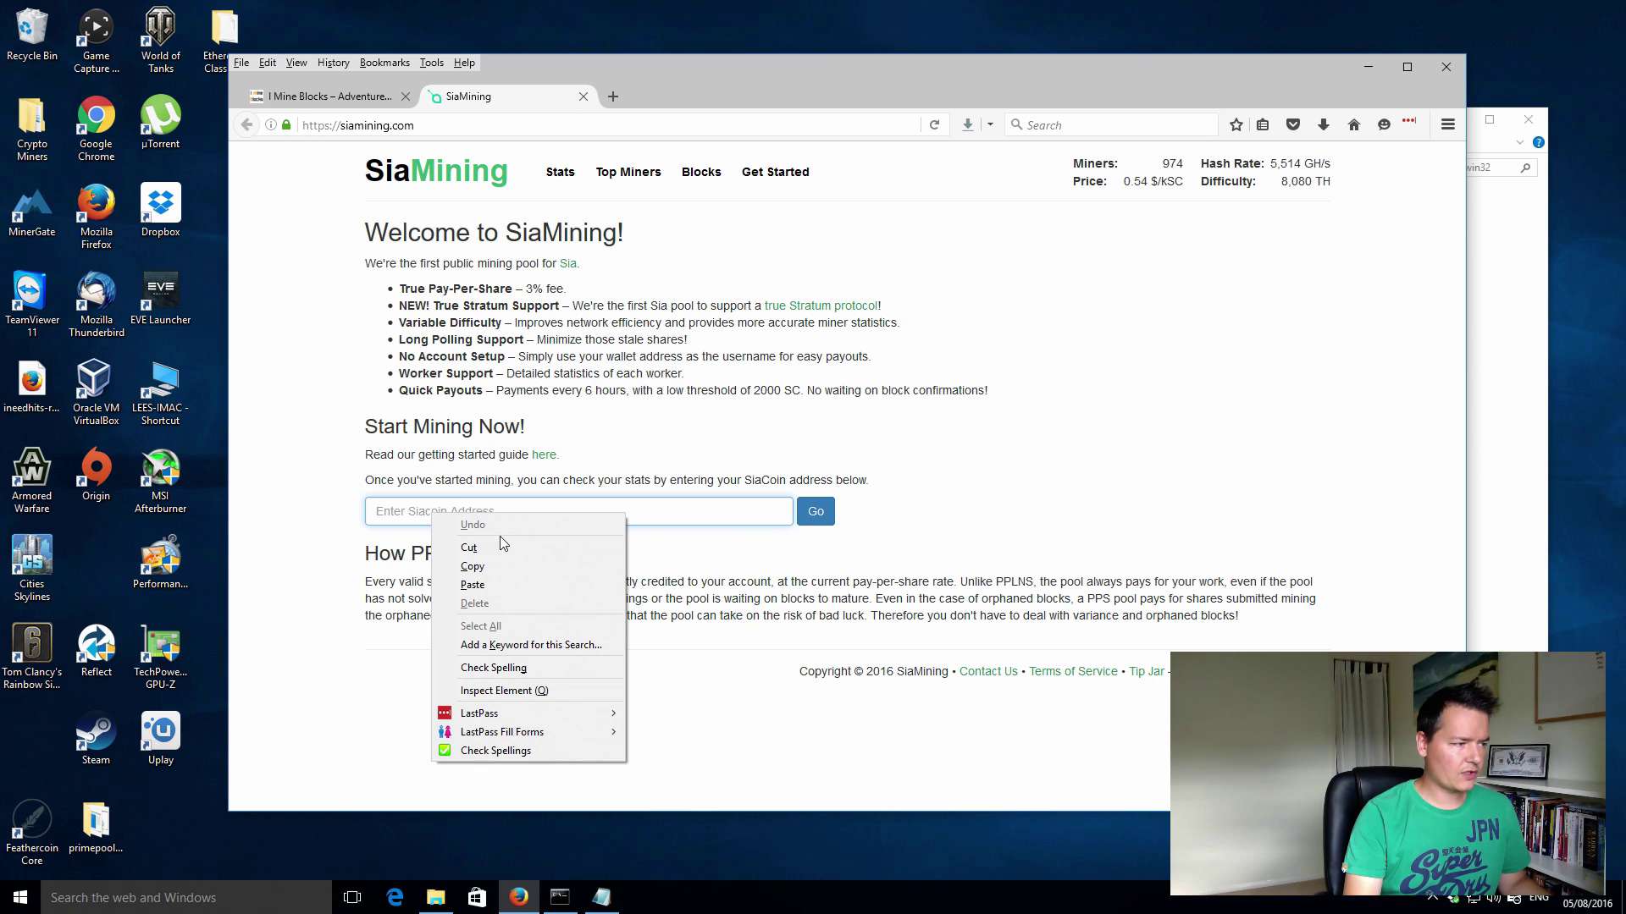
left_click(482, 586)
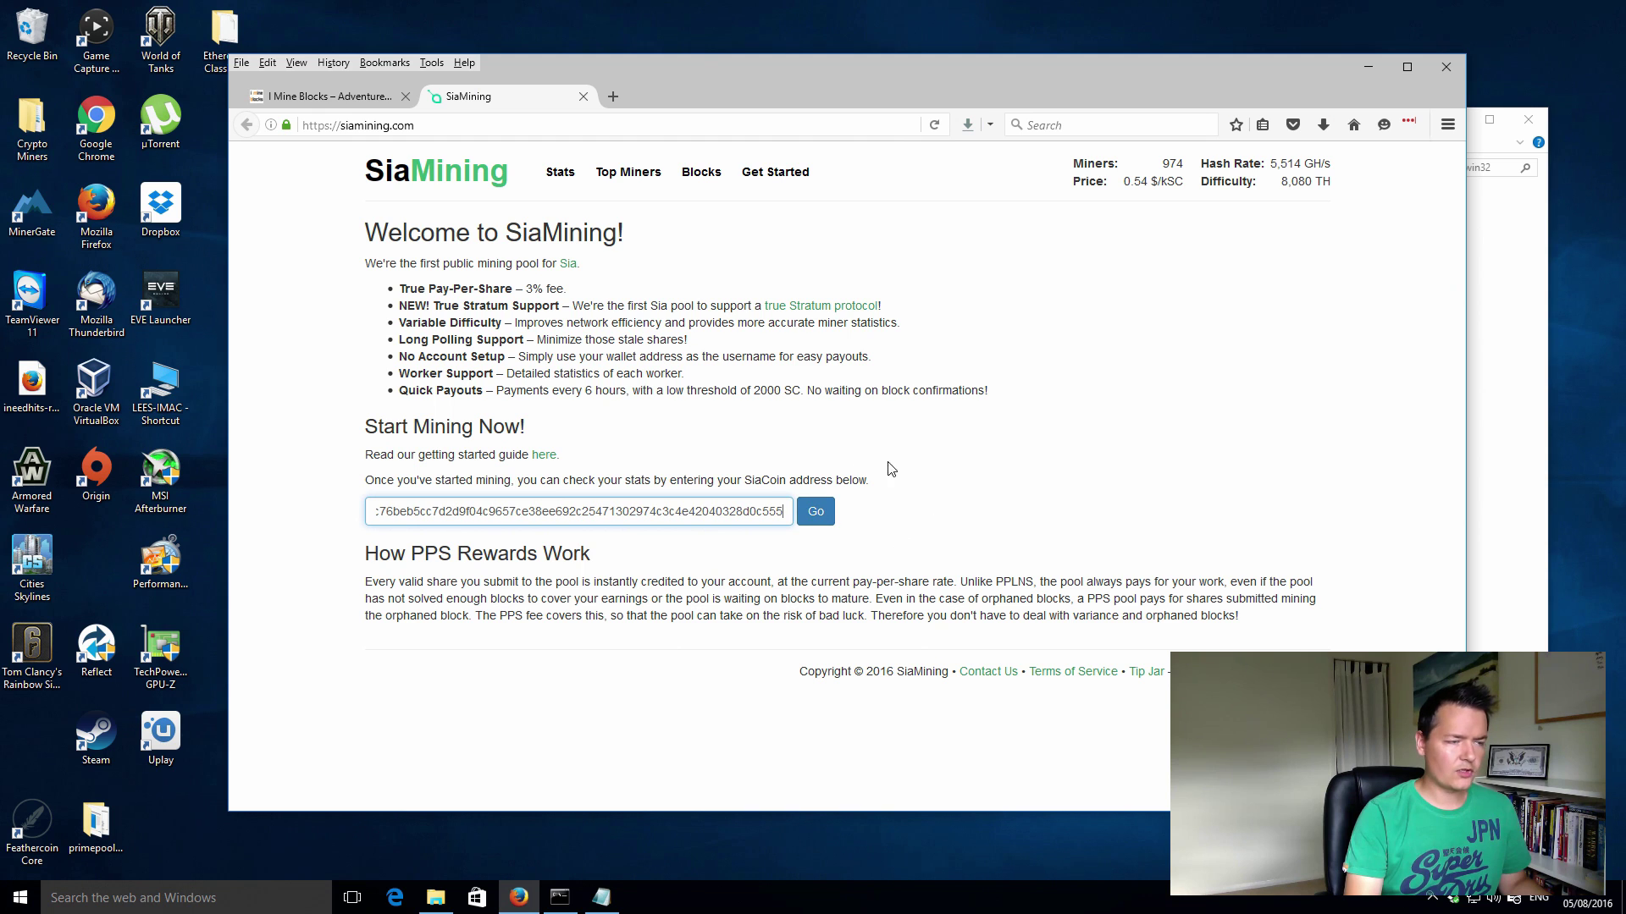
left_click(825, 524)
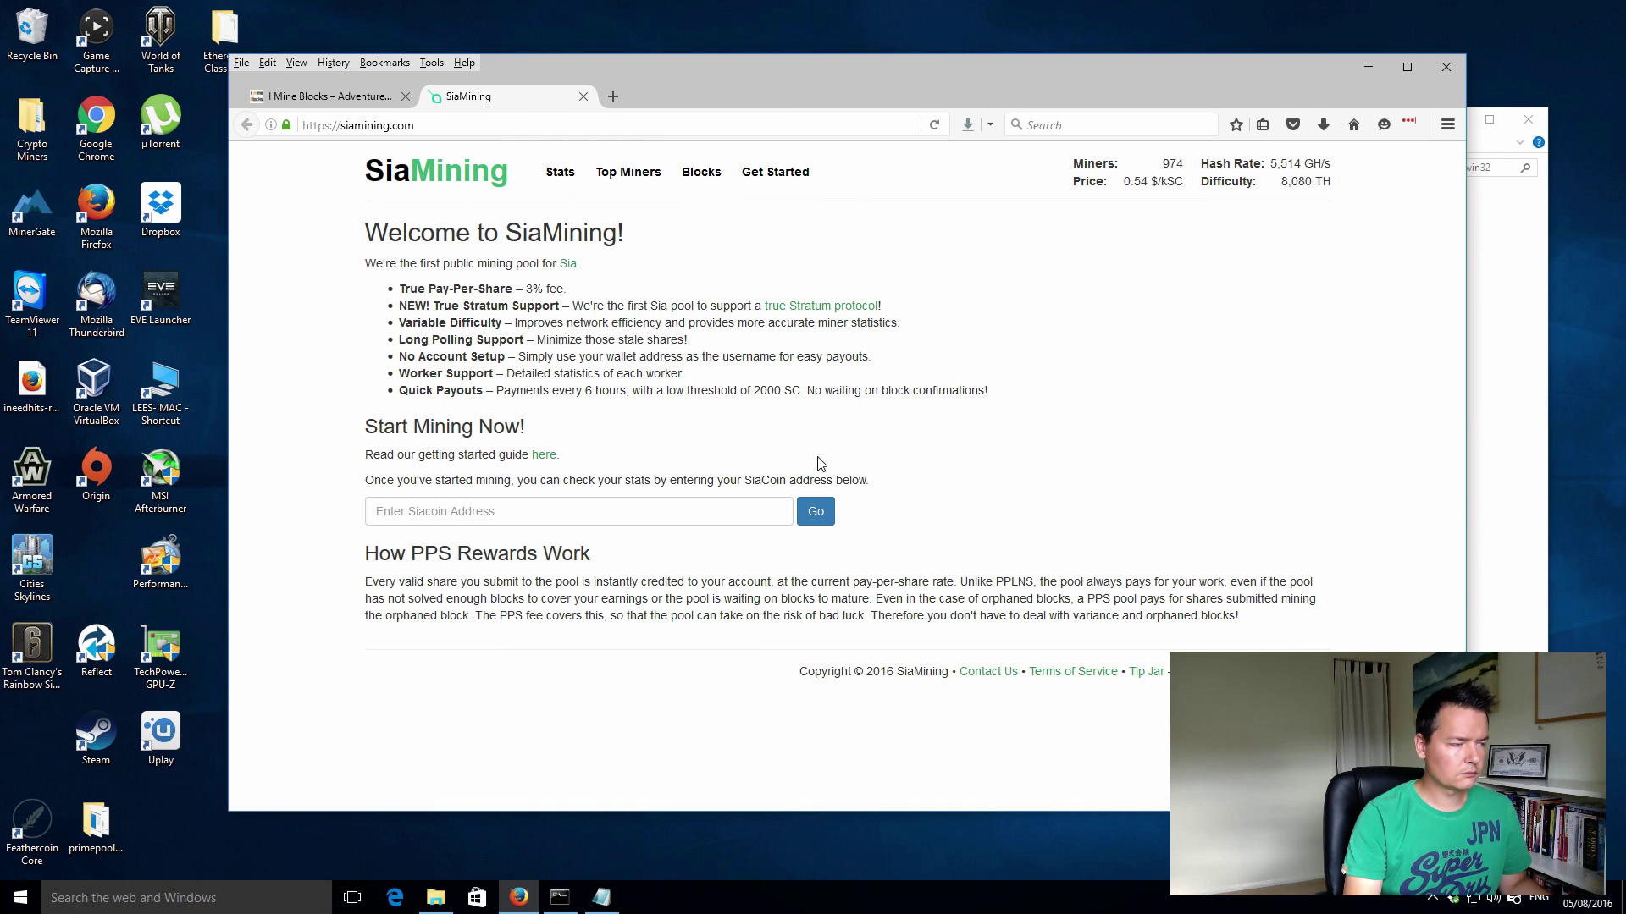
- Paste the copied payout address into the emptied Siacoin address box again and open its statistics page
left_click(642, 512)
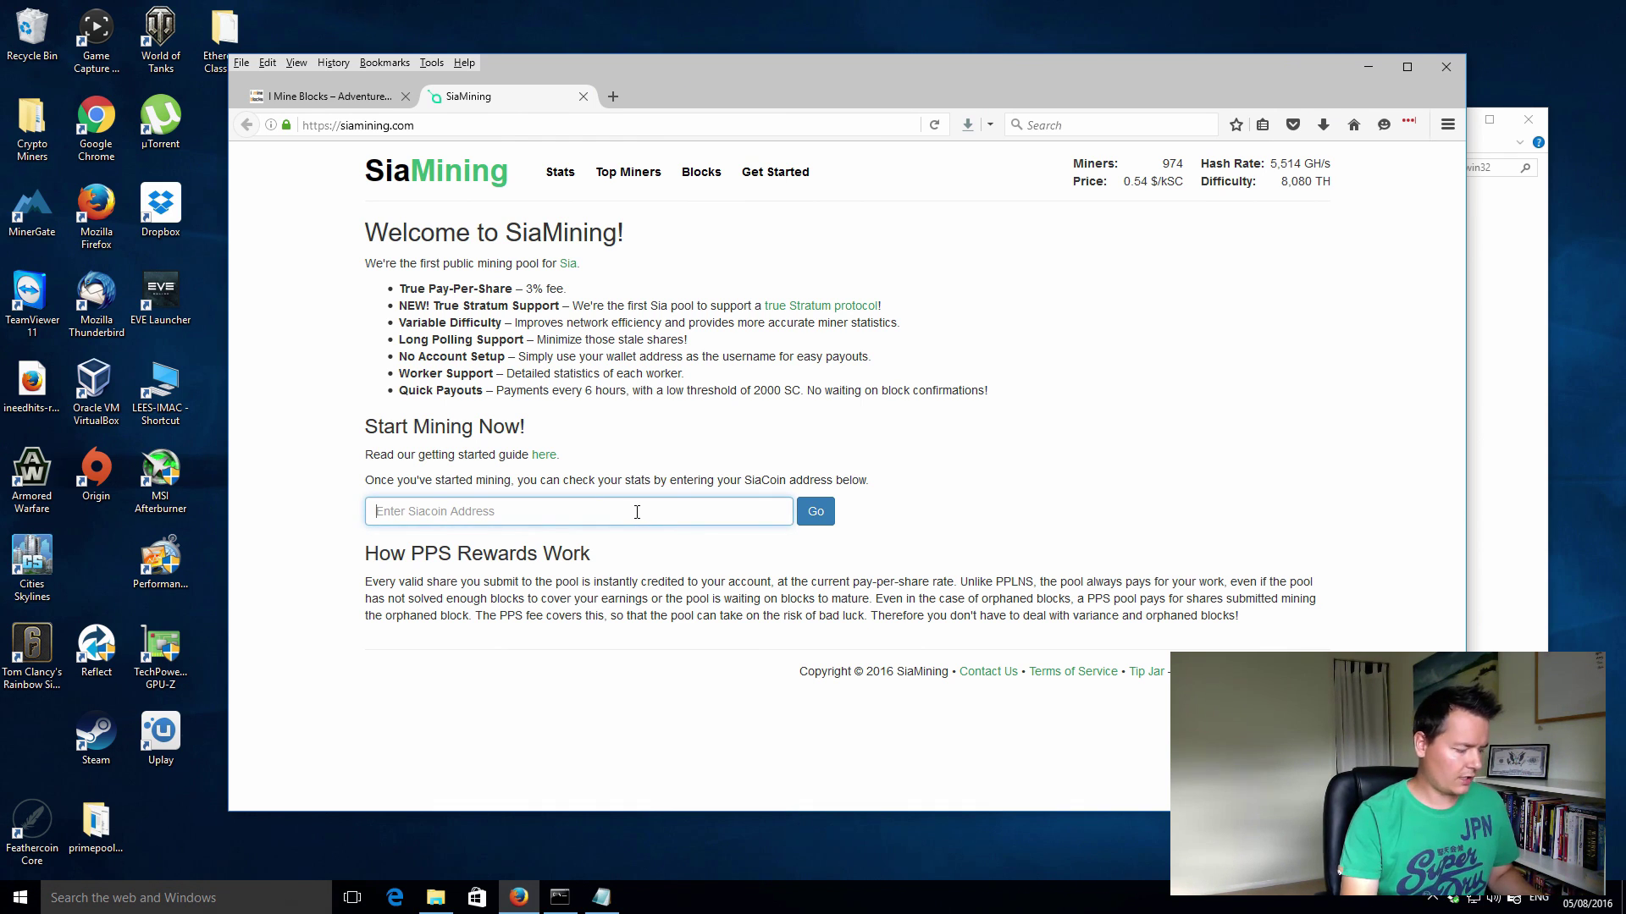
key("ctrl+v")
left_click(401, 536)
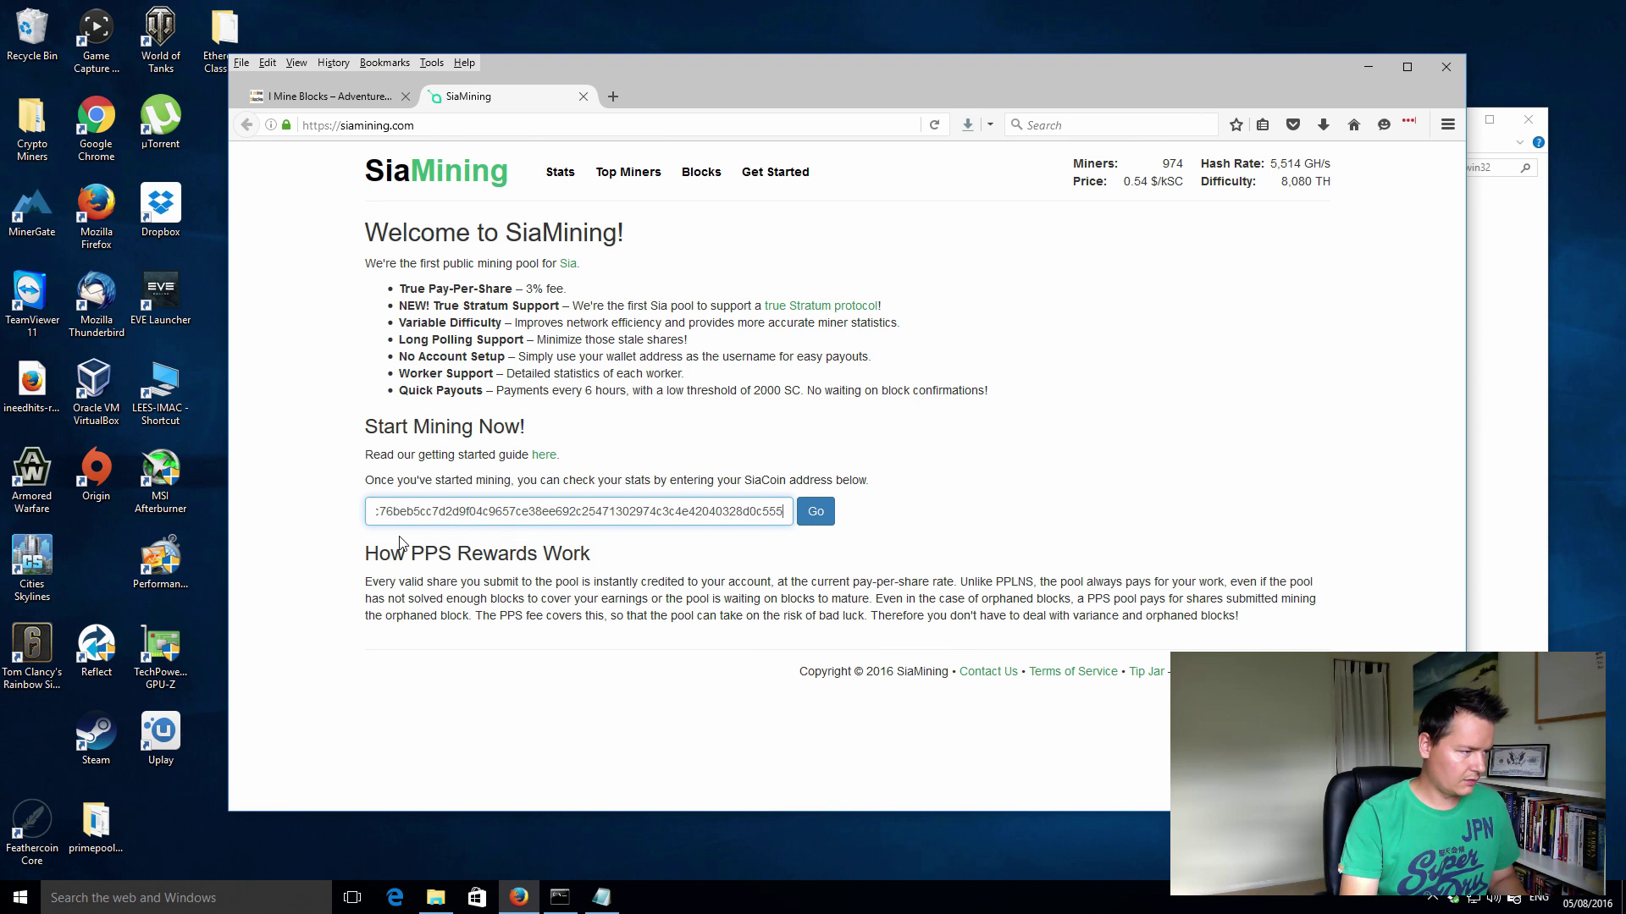
left_click(818, 513)
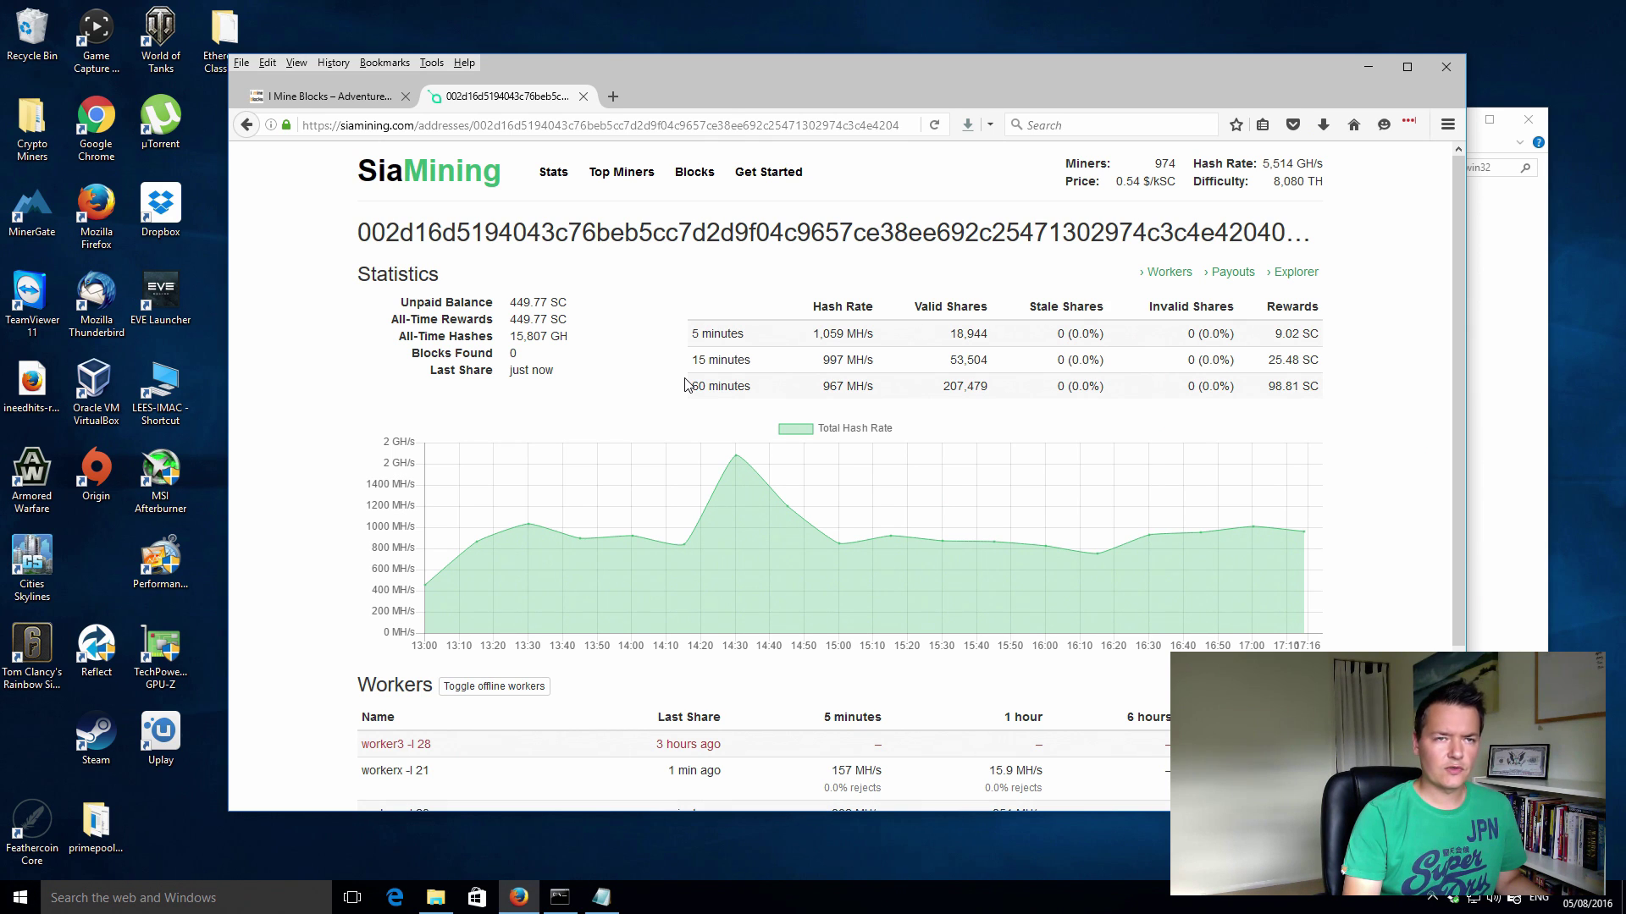
- Examine the address's balance, hash rate graph, workers and payouts, comparing the hash rates of workerx at intensities 21 and 28
scroll(628, 383, "down", 2)
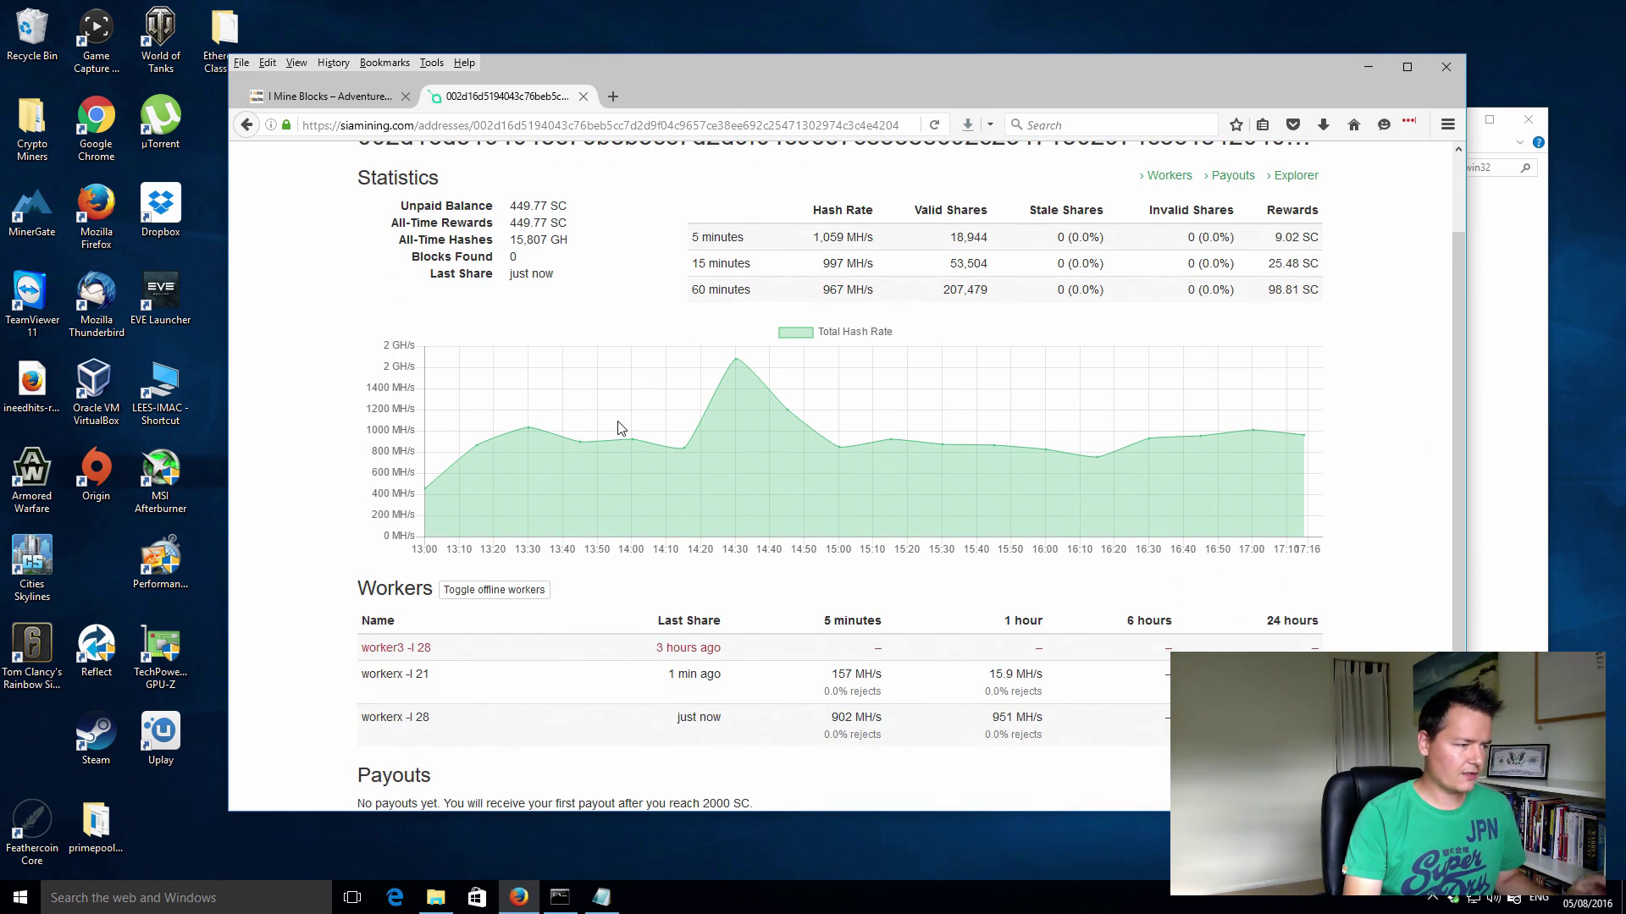
scroll(519, 530, "down", 2)
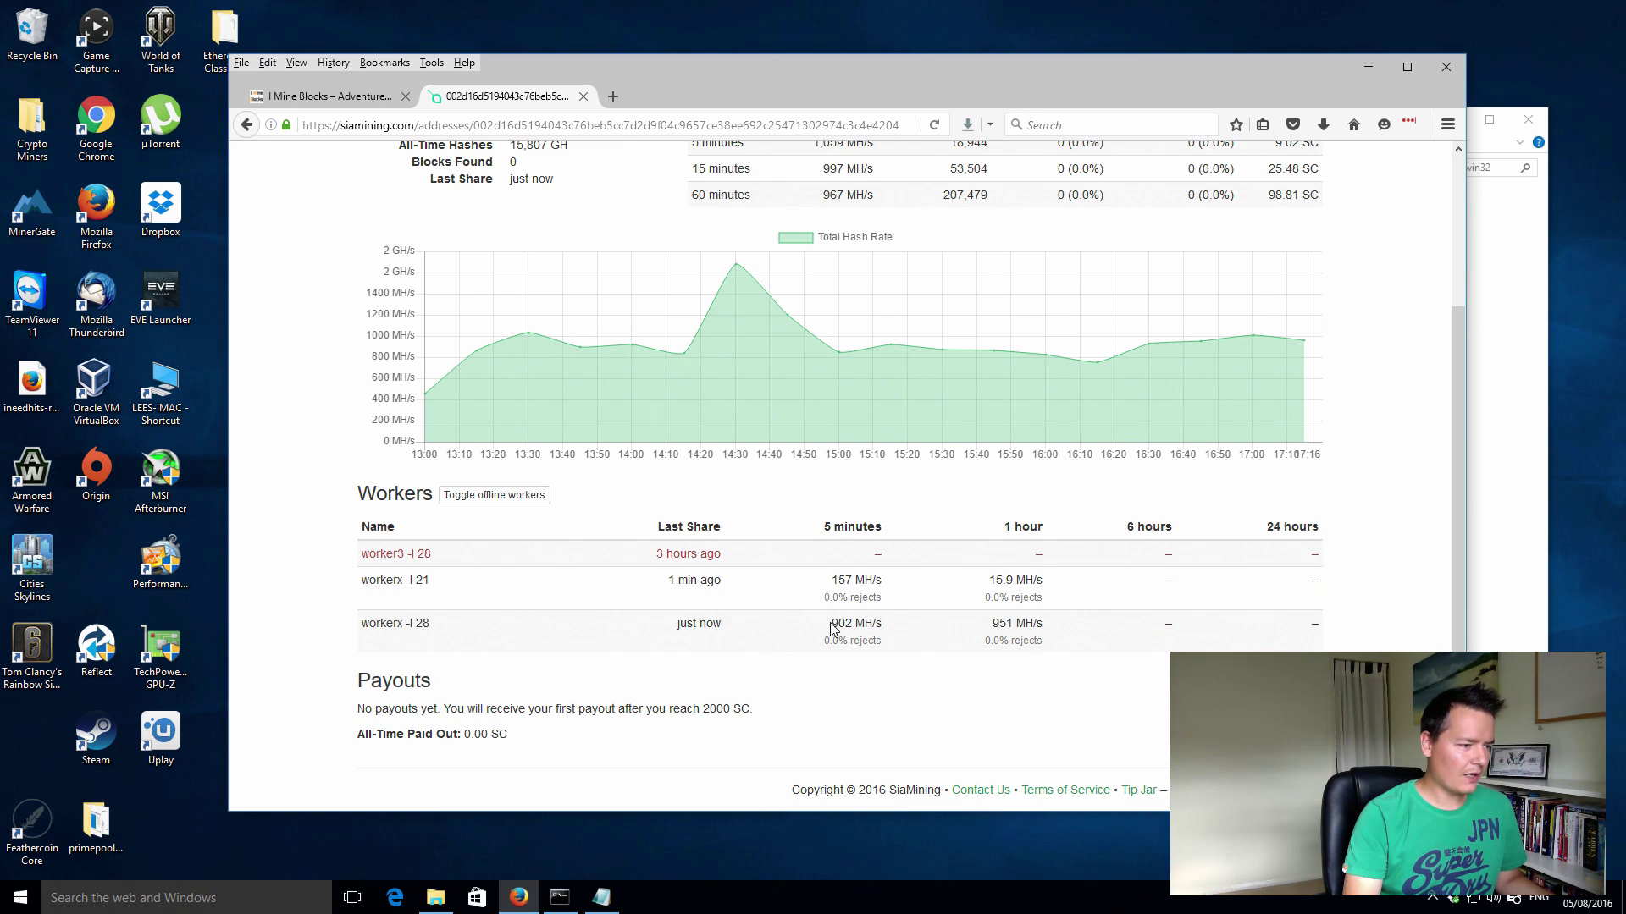
left_click_drag(831, 627, 872, 625)
left_click(885, 625)
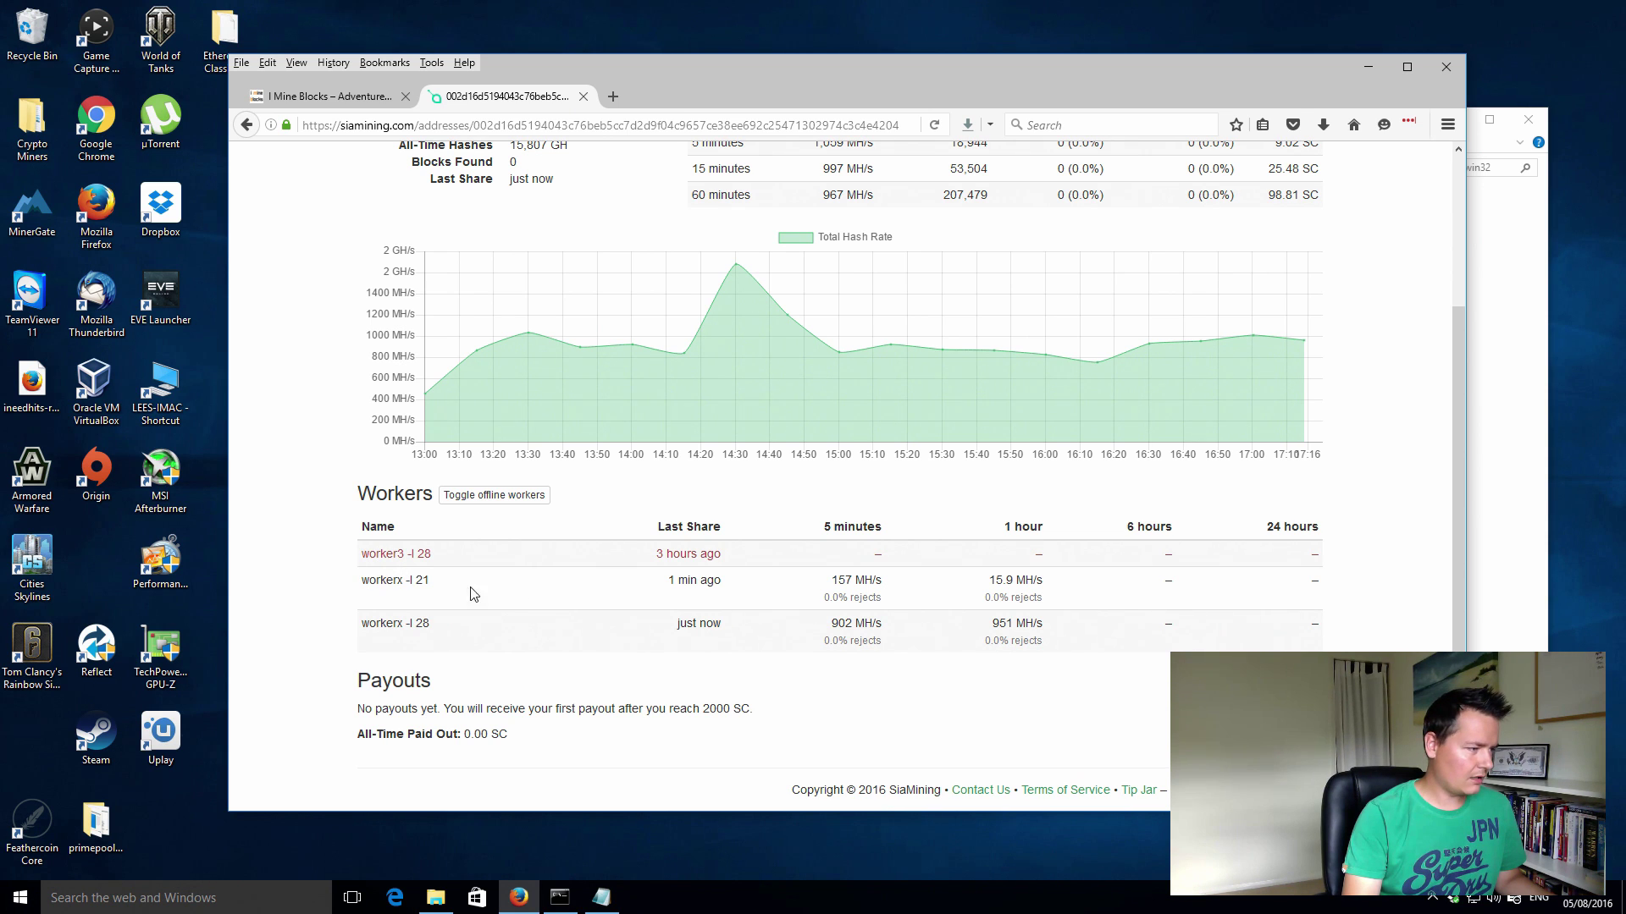
left_click_drag(360, 581, 820, 595)
left_click(893, 585)
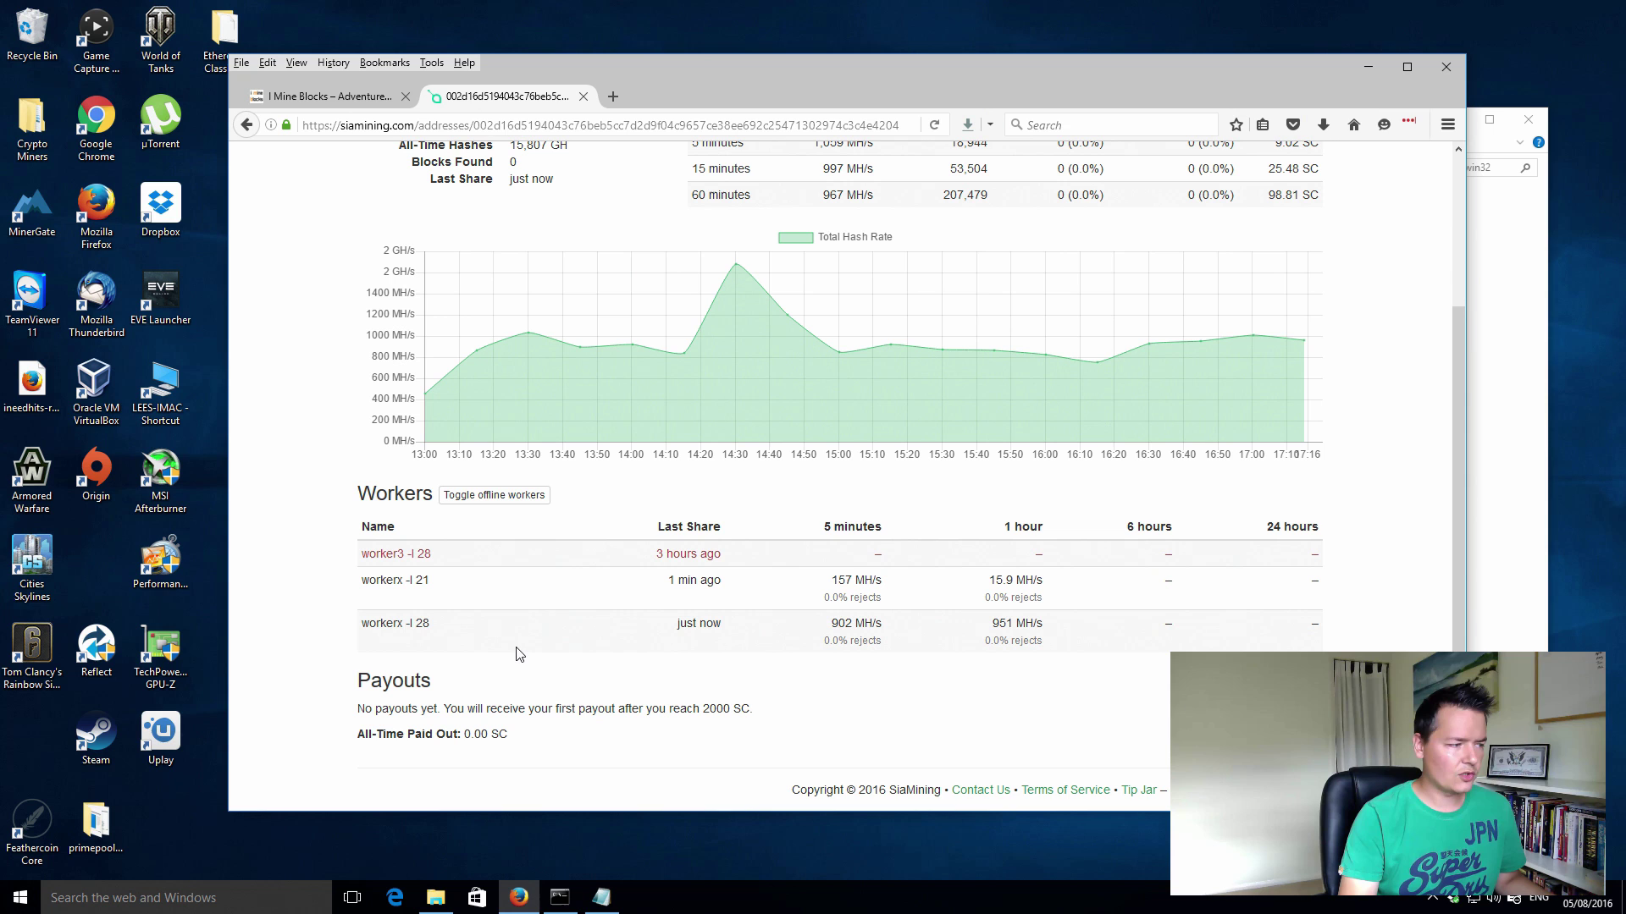
scroll(506, 633, "up", 3)
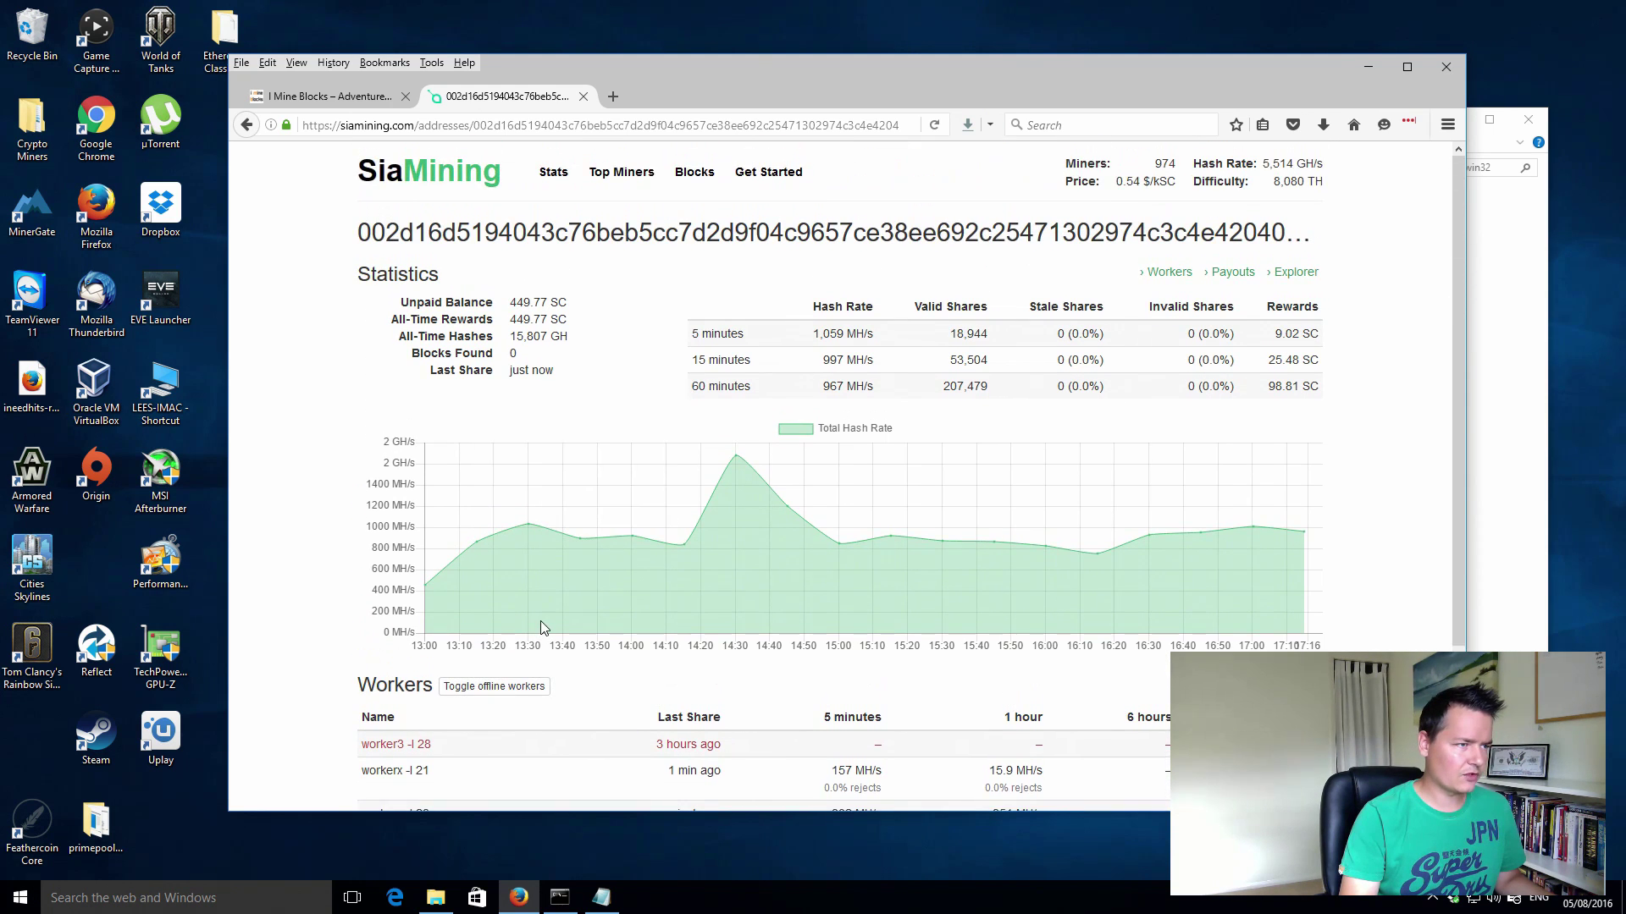
scroll(541, 627, "down", 2)
scroll(640, 503, "up", 2)
mouse_move(641, 506)
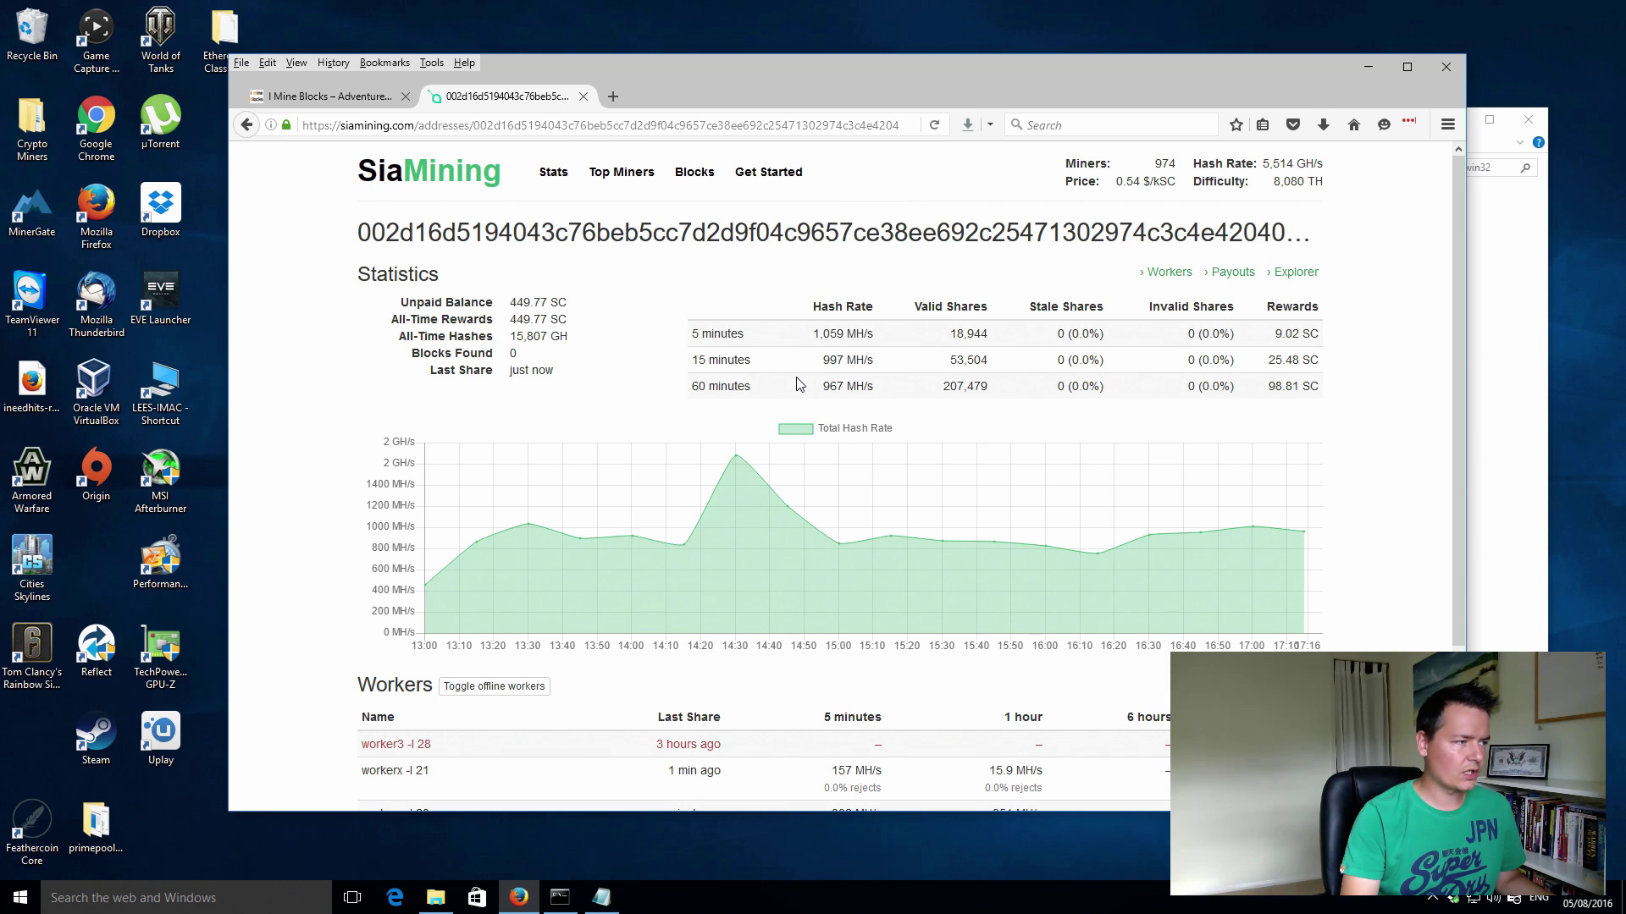
scroll(801, 386, "down", 1)
scroll(801, 387, "down", 1)
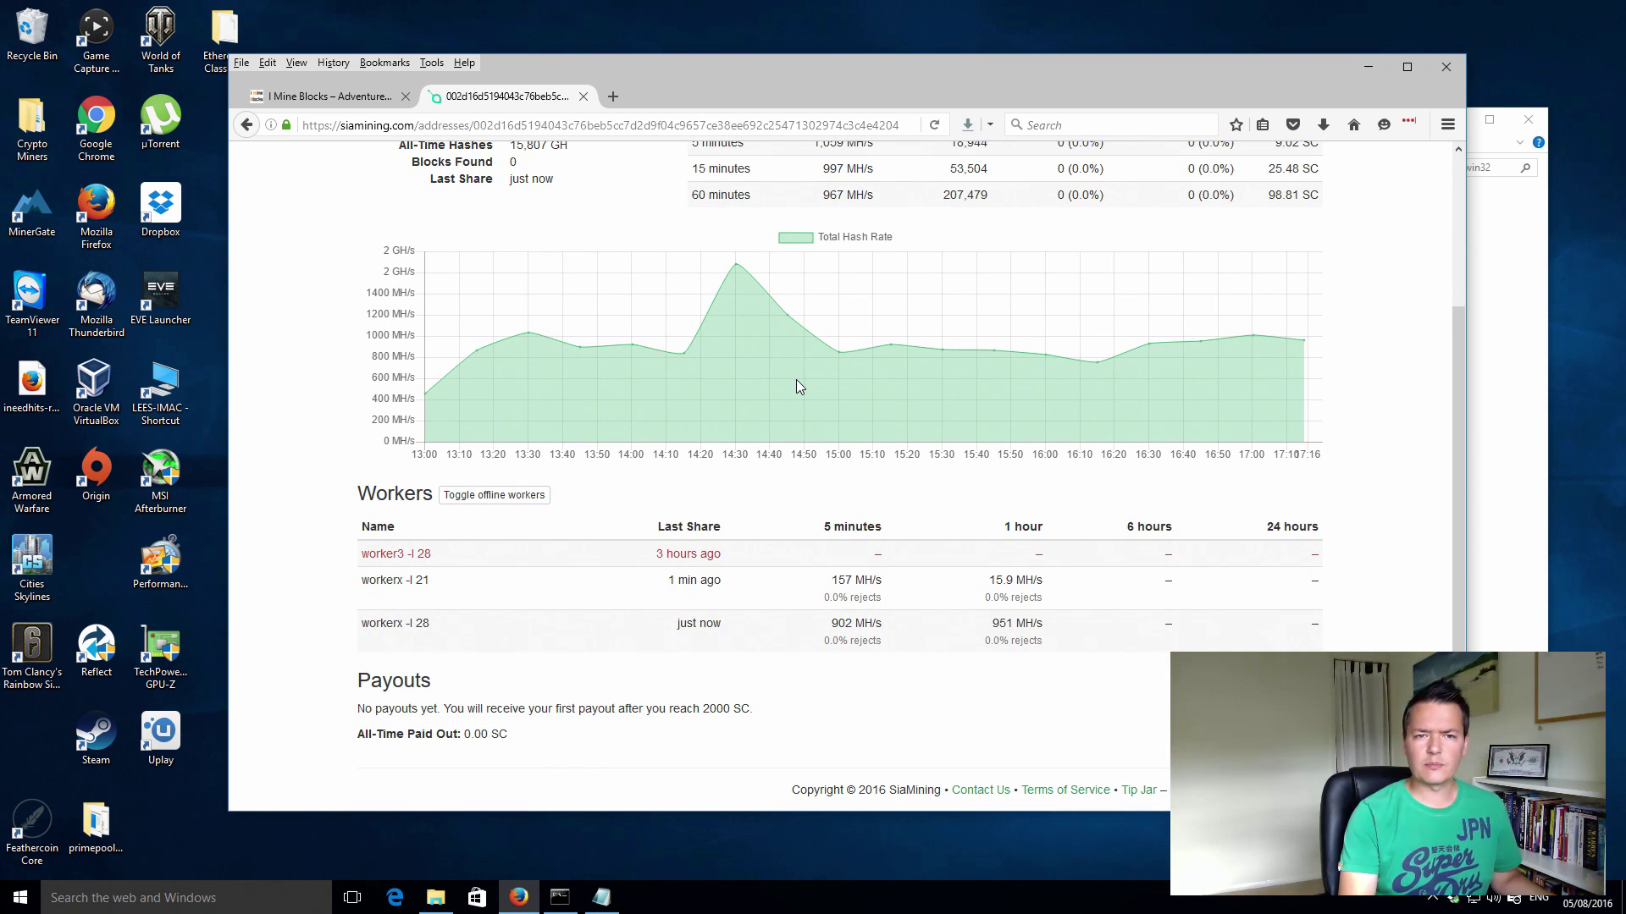
scroll(799, 383, "up", 2)
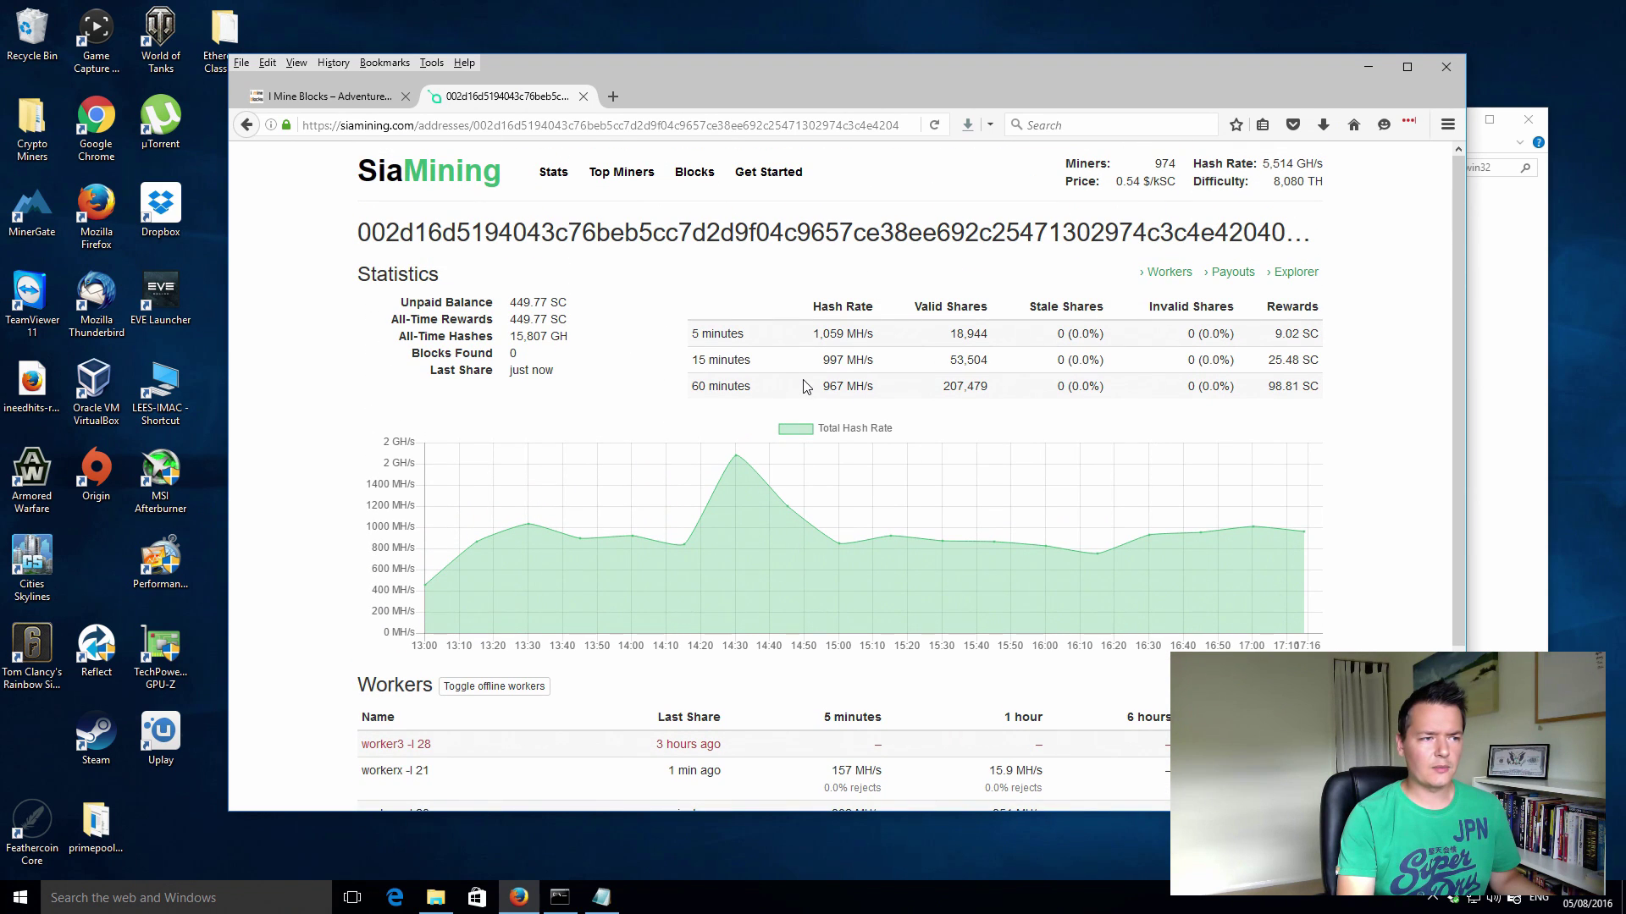